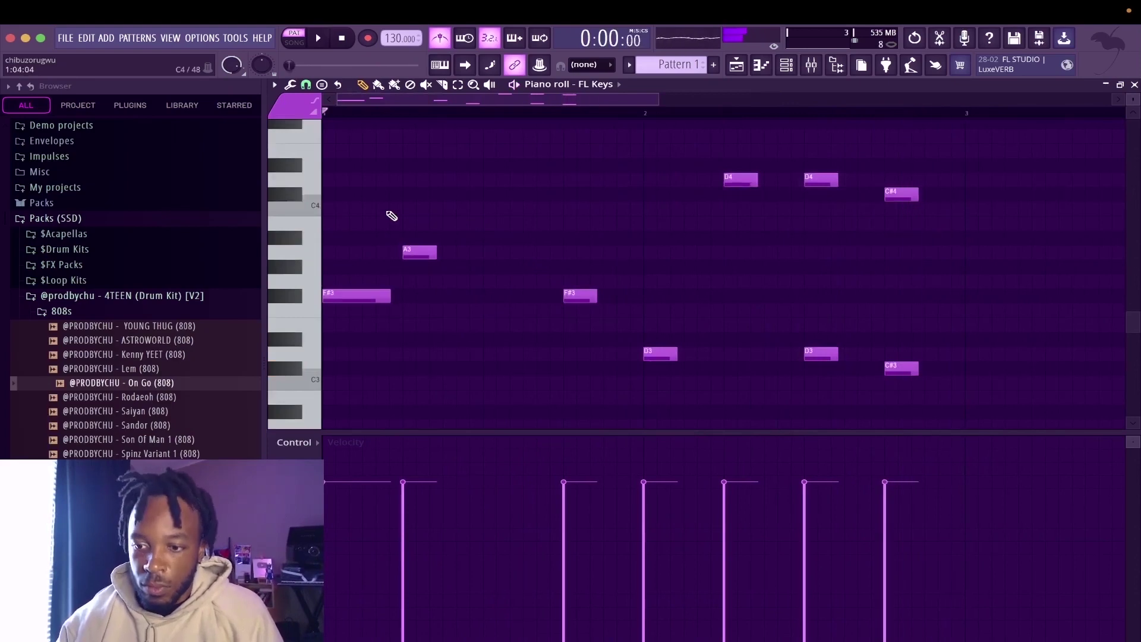
scroll(440, 163, "down", 2)
left_click_drag(343, 176, 896, 186)
key("ctrl+Up")
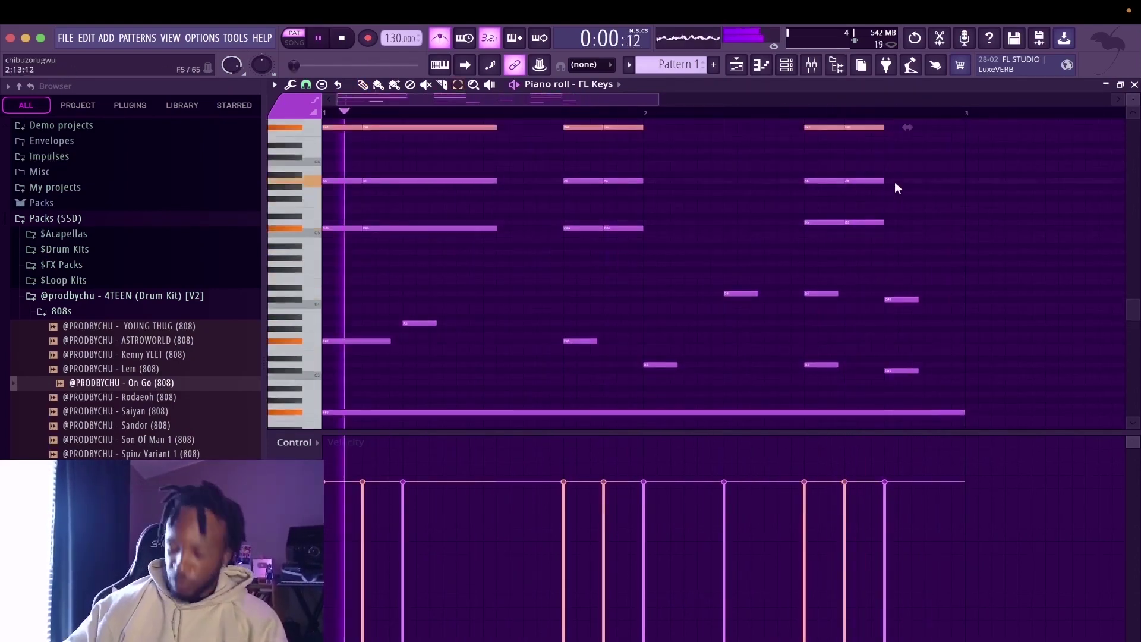
key("ctrl+z")
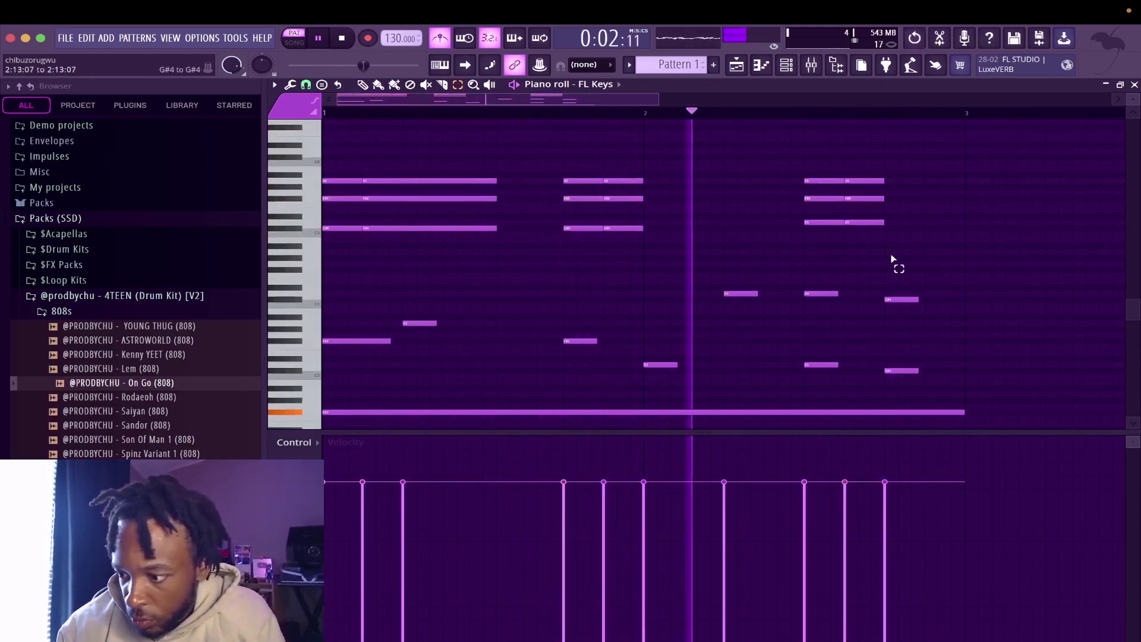
Step: Raise the lowest notes of the upper chords in the first two bars by one octave
left_click_drag(895, 259, 265, 218)
key("ctrl+Up")
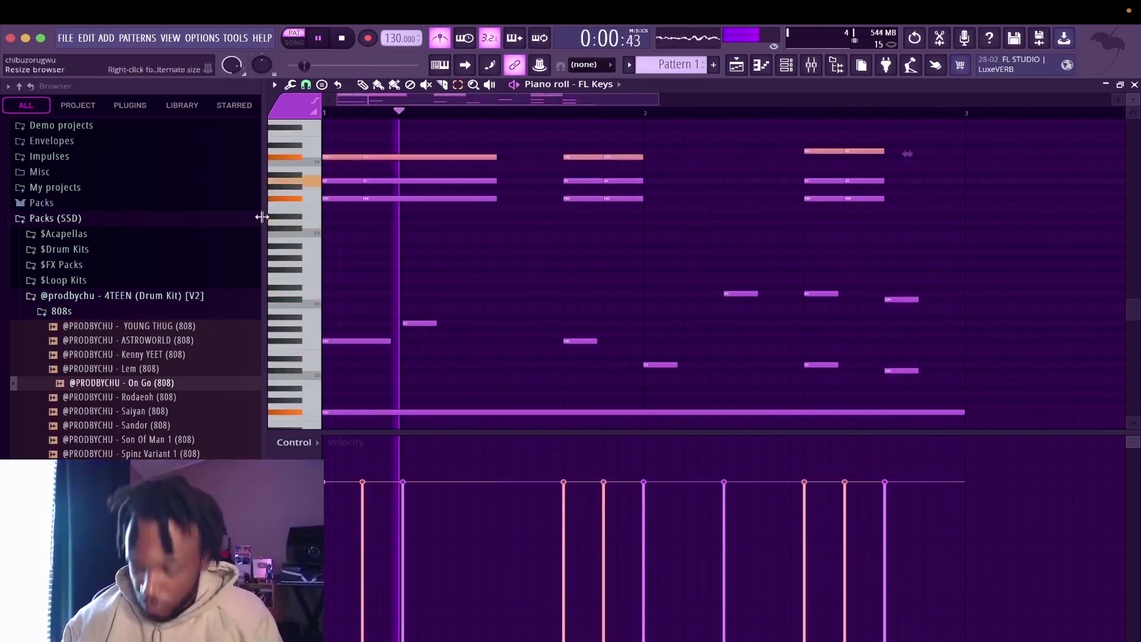
left_click(571, 241, "super")
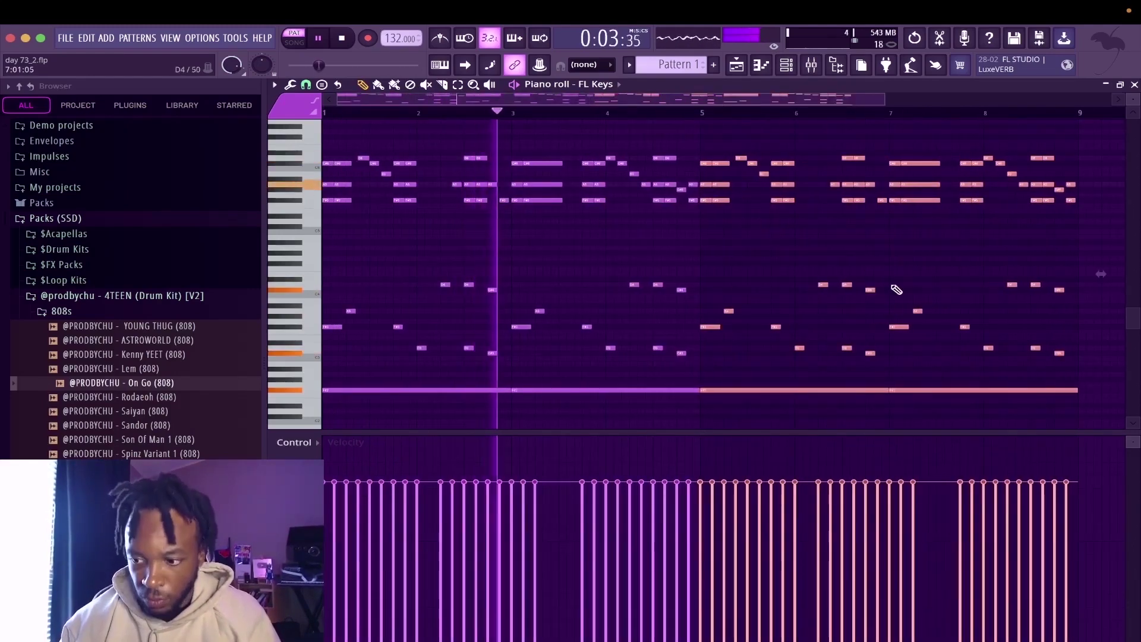
Step: Raise the upper chord and melody notes from bar 5 to bar 8 by one octave, leaving the bass notes out
left_click(963, 243, "super")
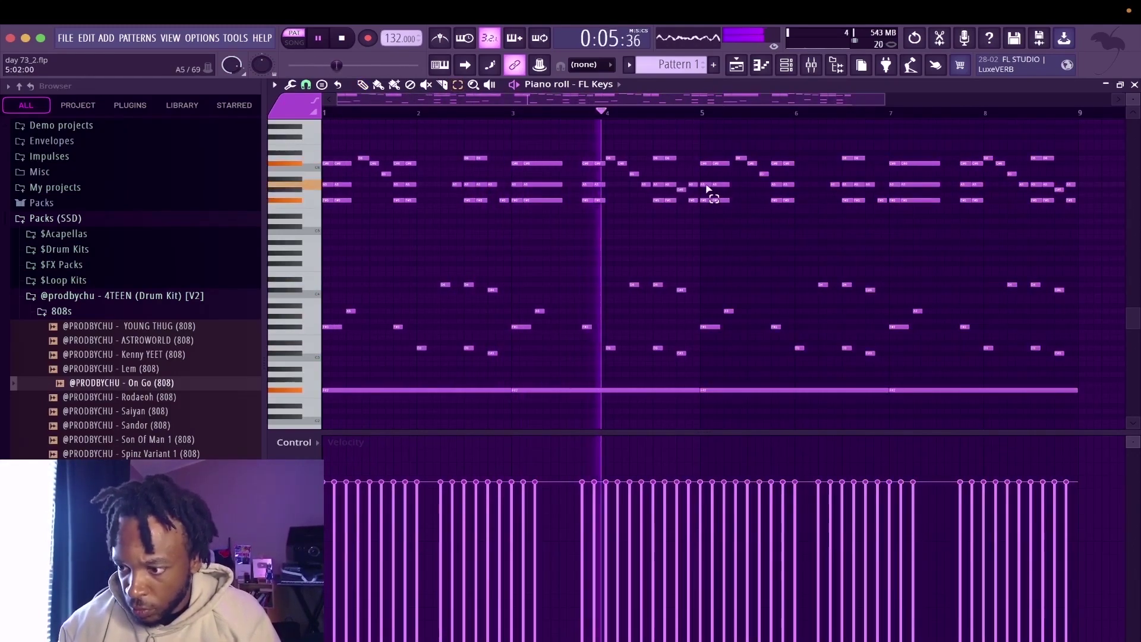
left_click_drag(1081, 224, 693, 113)
key("ctrl+Up")
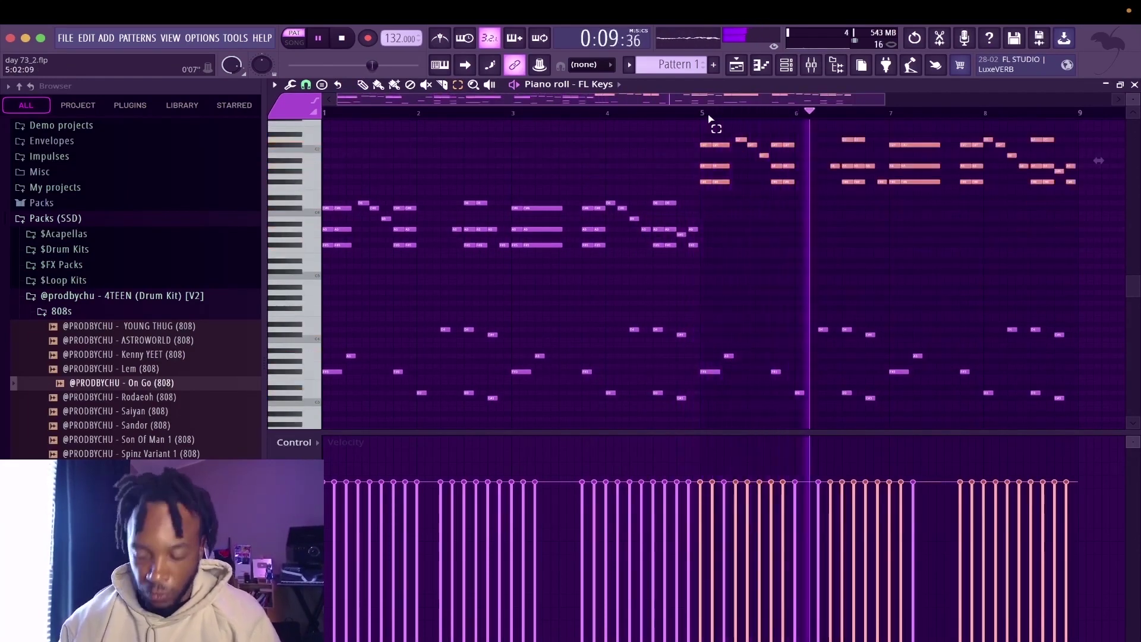
left_click(749, 197, "super")
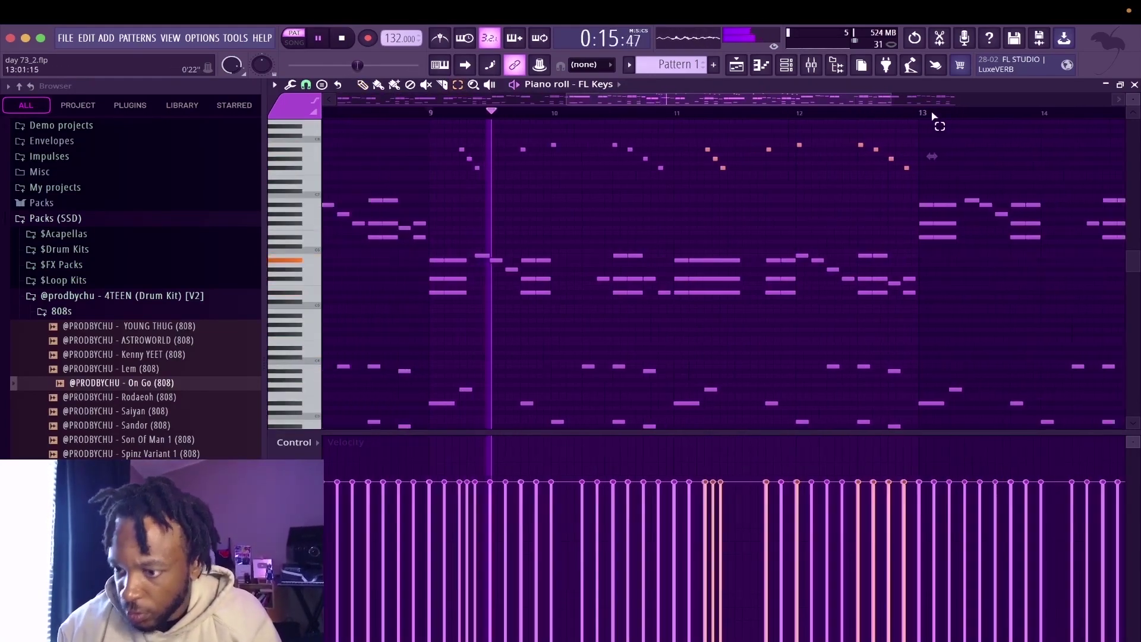
Step: Duplicate the highest melody notes of bars 9 to 12 into bar 13 onward and shift the copy into line with the bar
scroll(936, 152, "down", 4)
left_click_drag(923, 186, 557, 125)
key("ctrl+b")
key("space")
key("space")
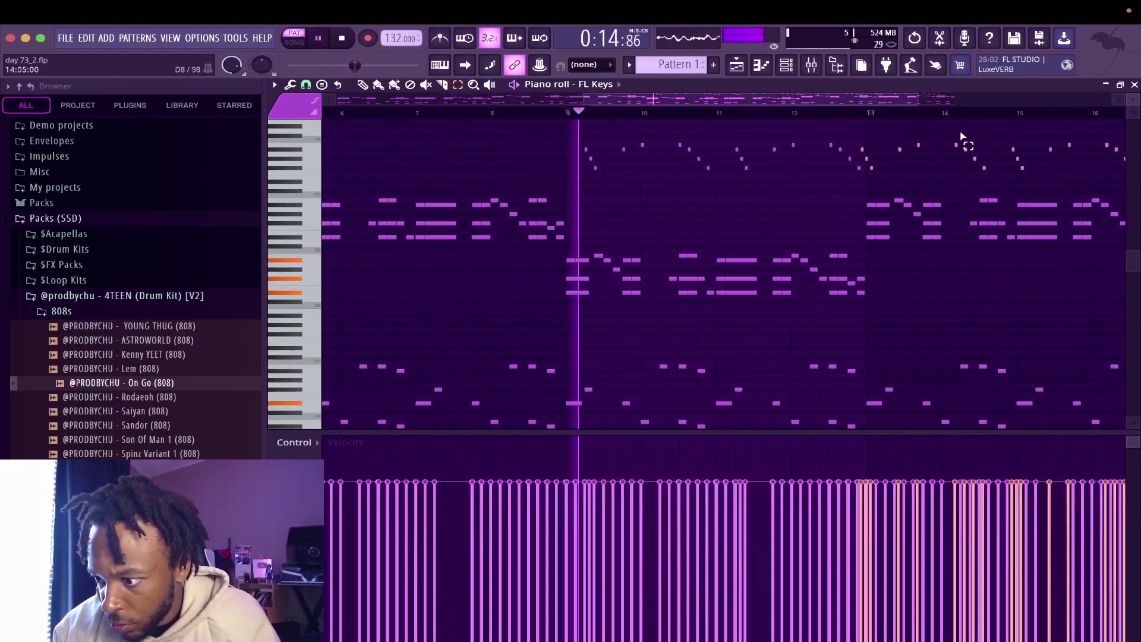
scroll(951, 142, "up", 3)
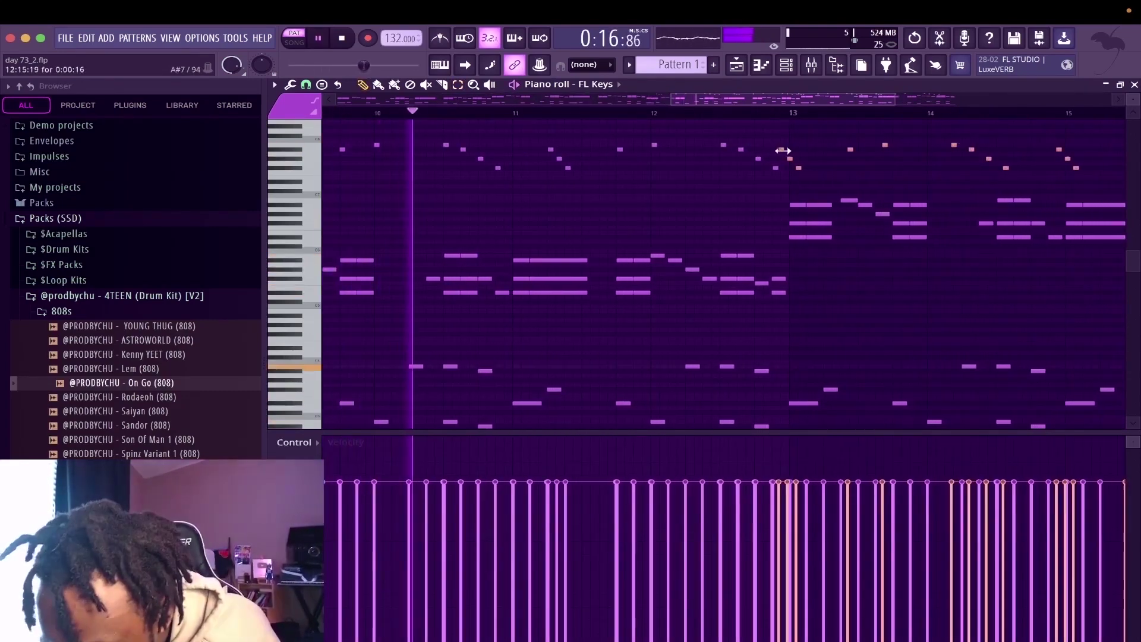
left_click_drag(781, 150, 810, 150)
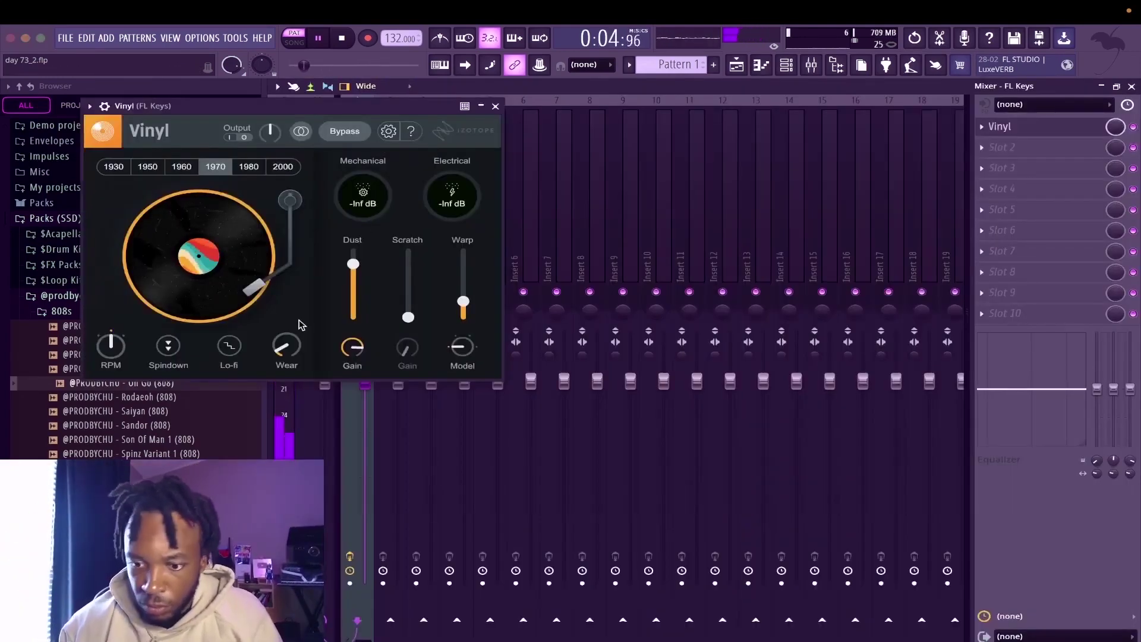
Step: Increase the Wear slightly in the Vinyl effect on the FL Keys track and pull its Dust amount all the way down
left_click_drag(283, 353, 283, 342)
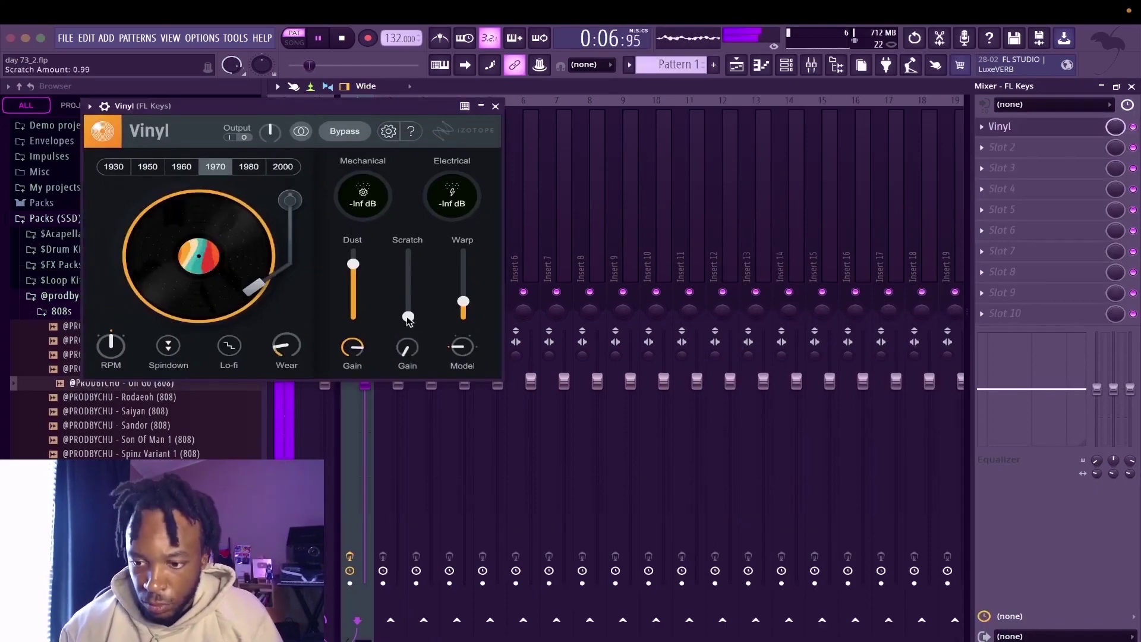
mouse_move(408, 317)
left_mouse_down()
mouse_move(408, 299)
mouse_move(408, 317)
left_mouse_up()
left_click(465, 303)
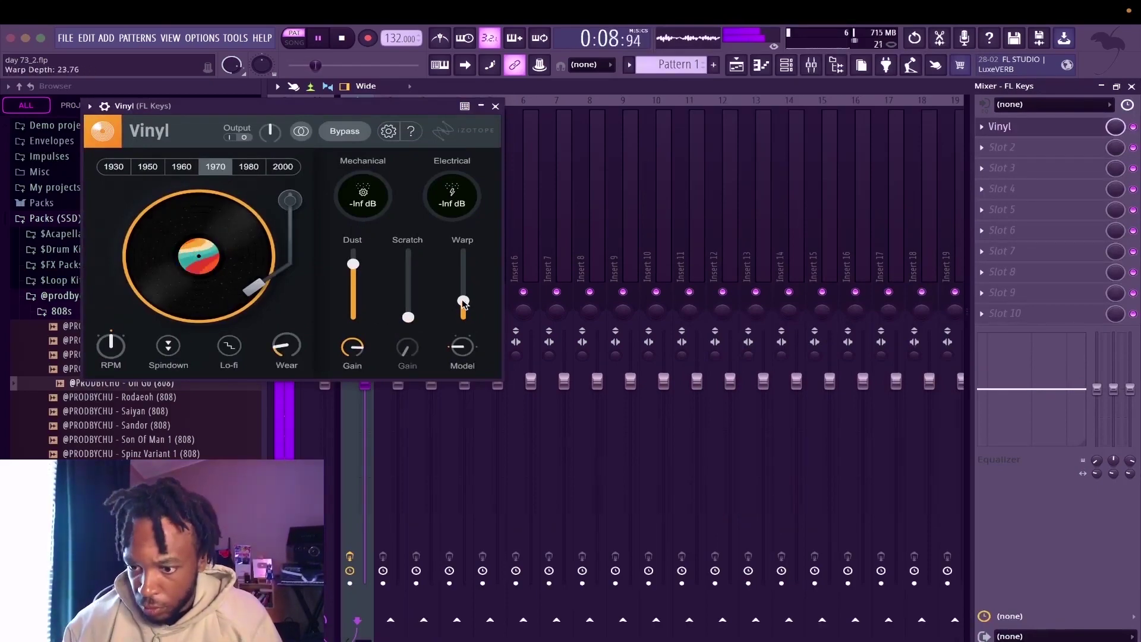
left_click_drag(353, 263, 359, 344)
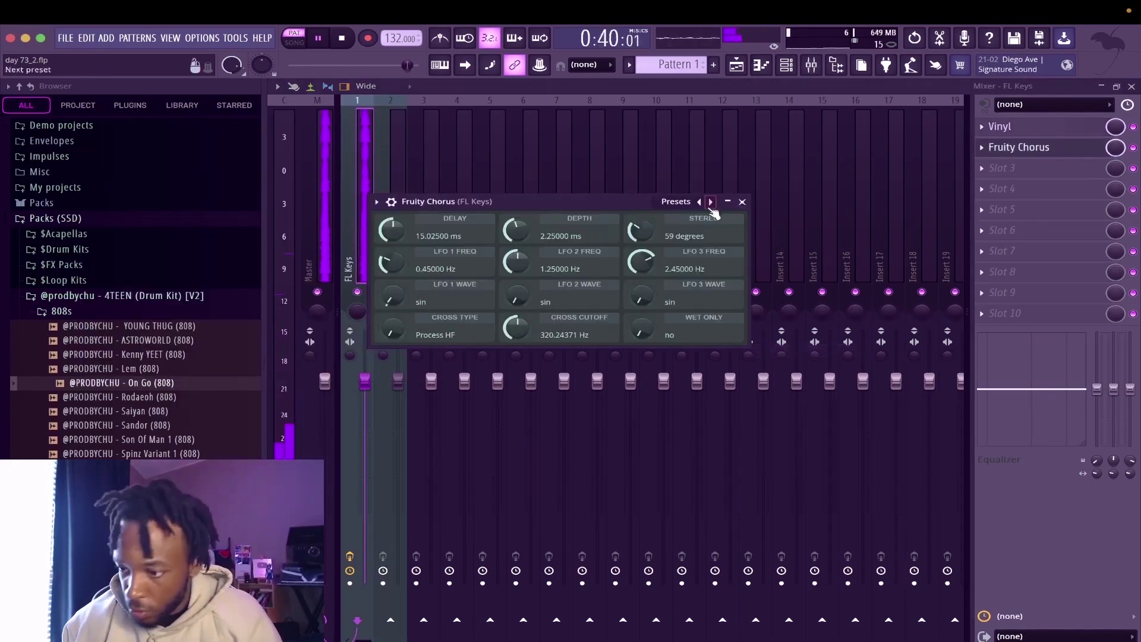
Step: Load the Fat Clean preset in Fruity Chorus on the FL Keys track
left_click(711, 202)
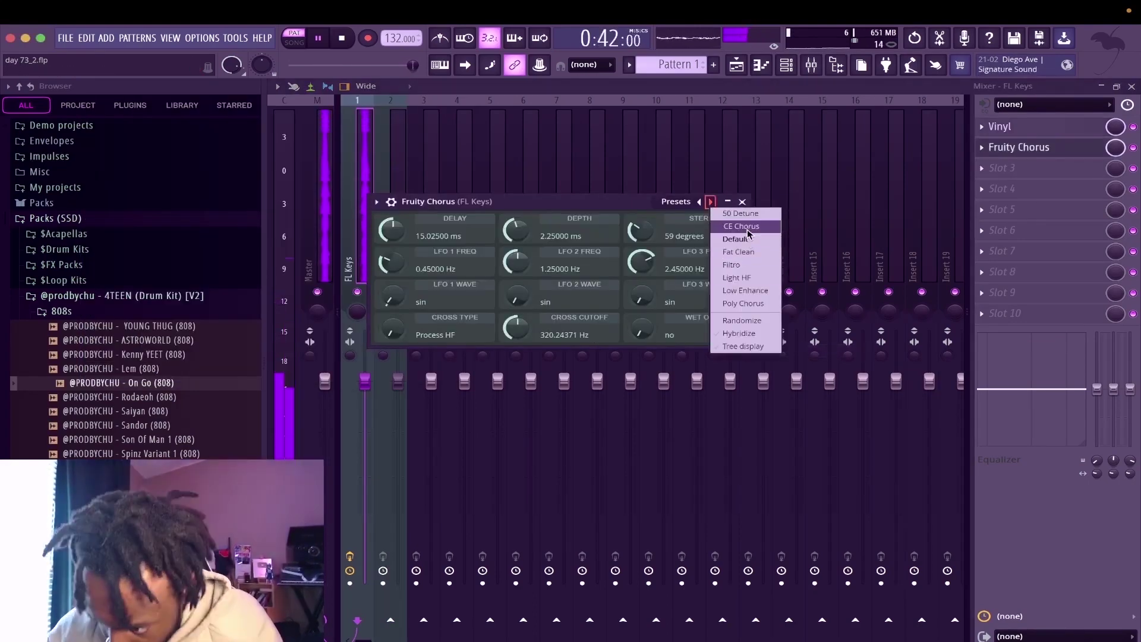
left_click(740, 252)
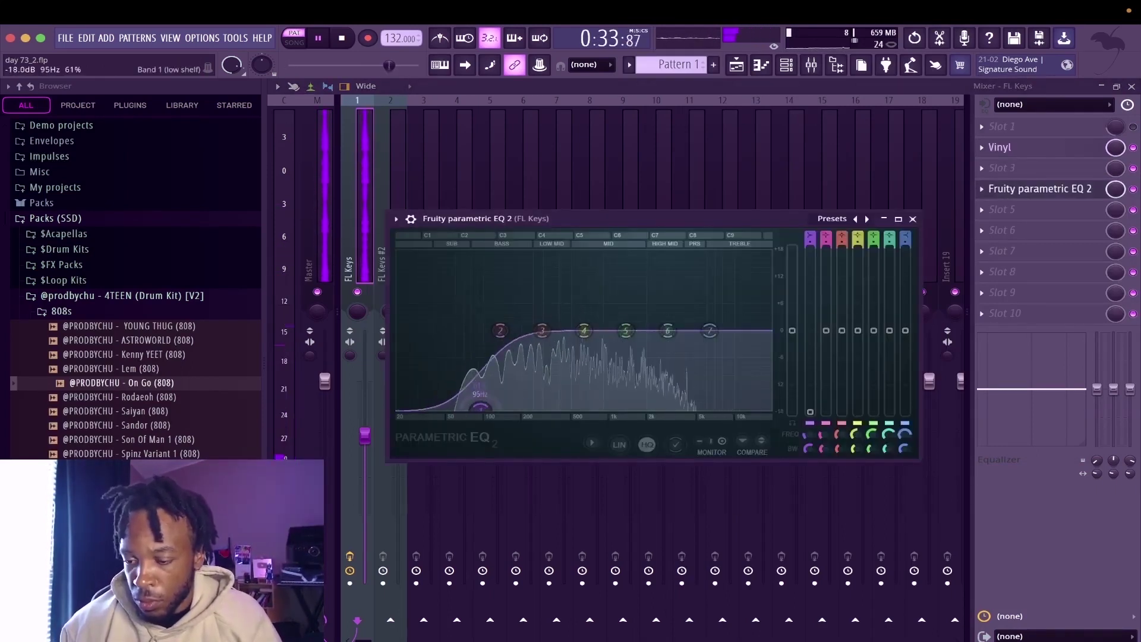
Step: Shape the upper bands of the FL Keys parametric EQ by boosting band 6 and cutting bands 5 and 7
left_click_drag(667, 325, 589, 334)
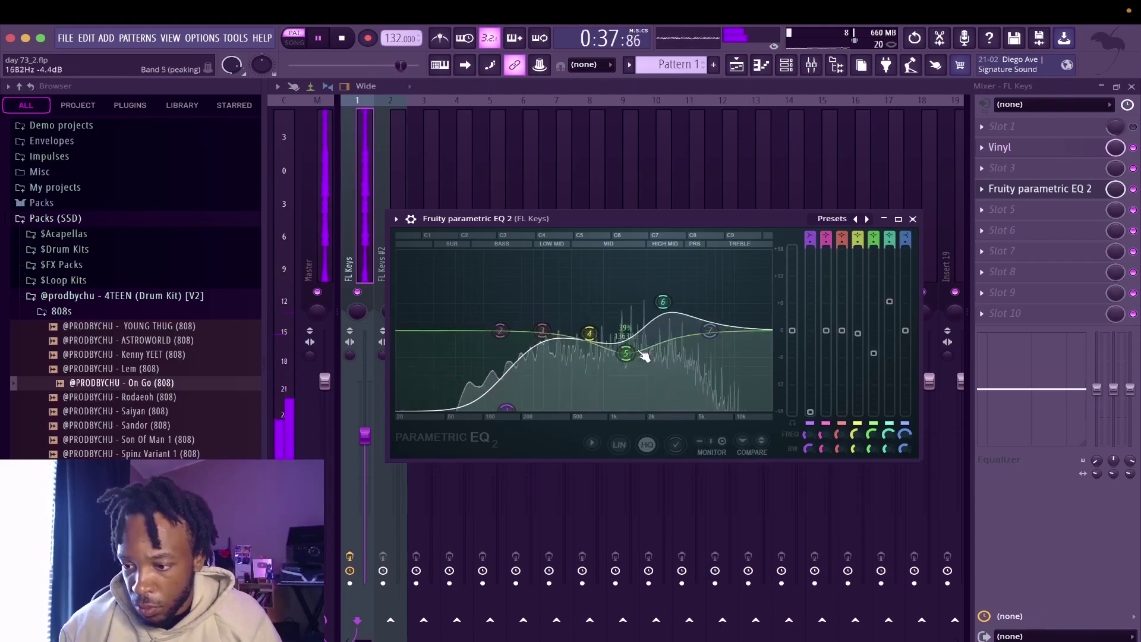
left_click_drag(663, 303, 663, 302)
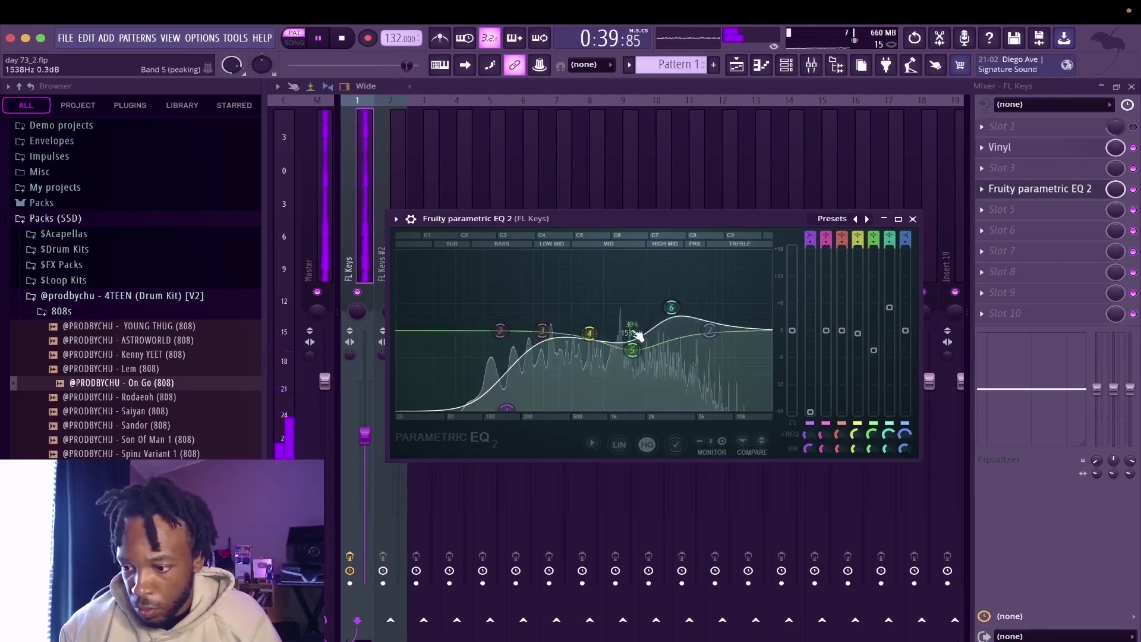
left_click_drag(710, 331, 749, 346)
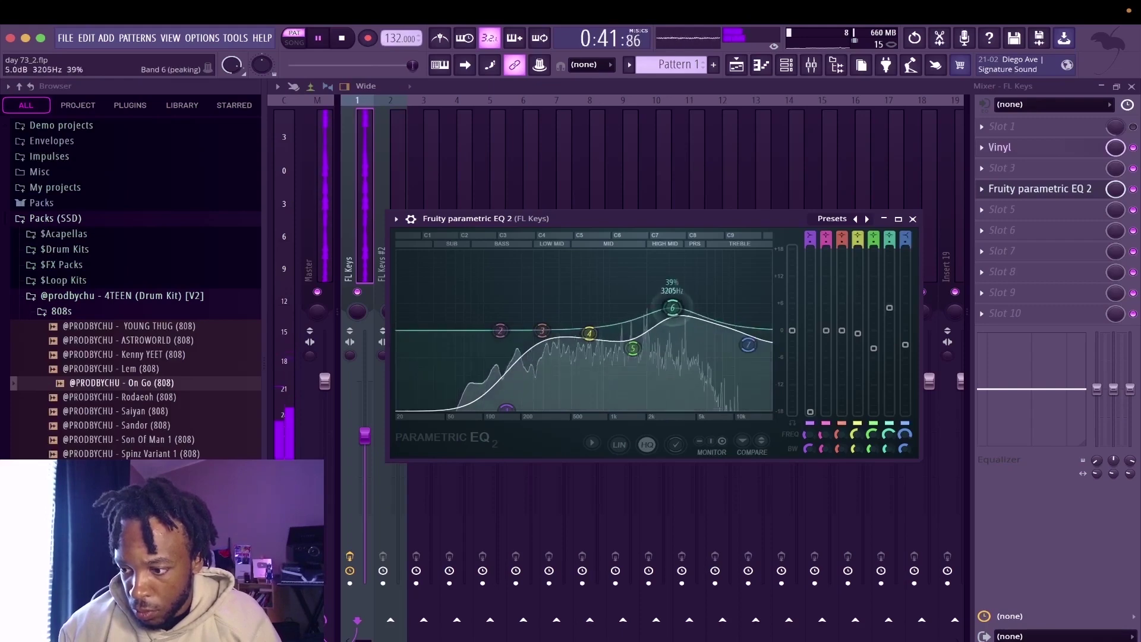
left_click_drag(671, 308, 686, 314)
Step: Raise the EQ's main level to about 2.9 dB and reshape the low-end roll-off with bands 1 and 2
left_click_drag(793, 330, 793, 317)
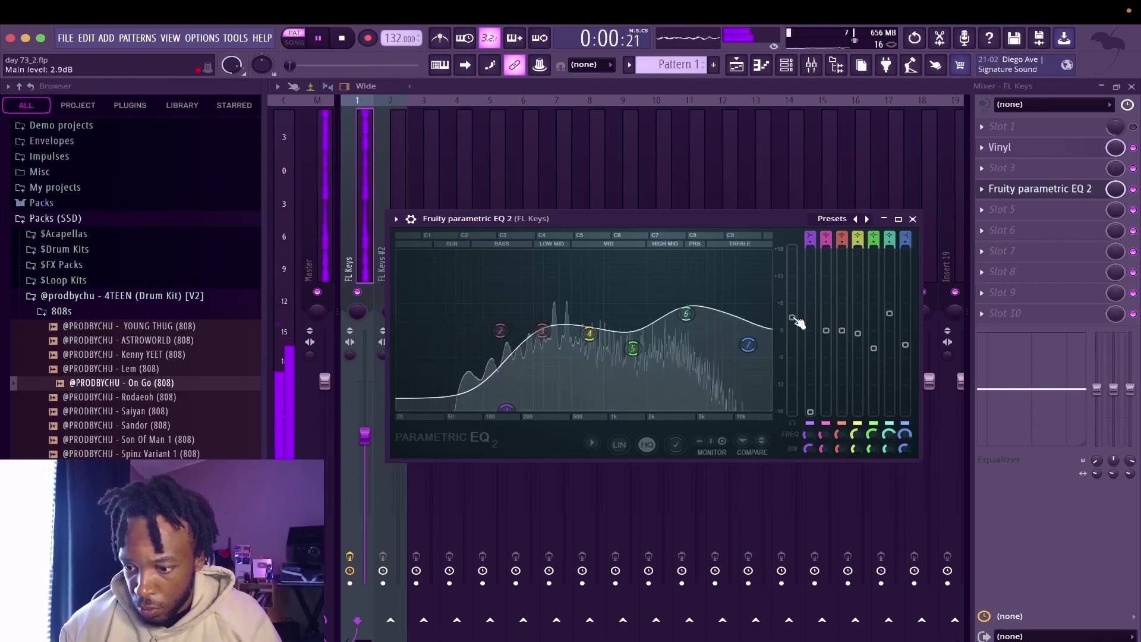
left_click_drag(500, 333, 430, 386)
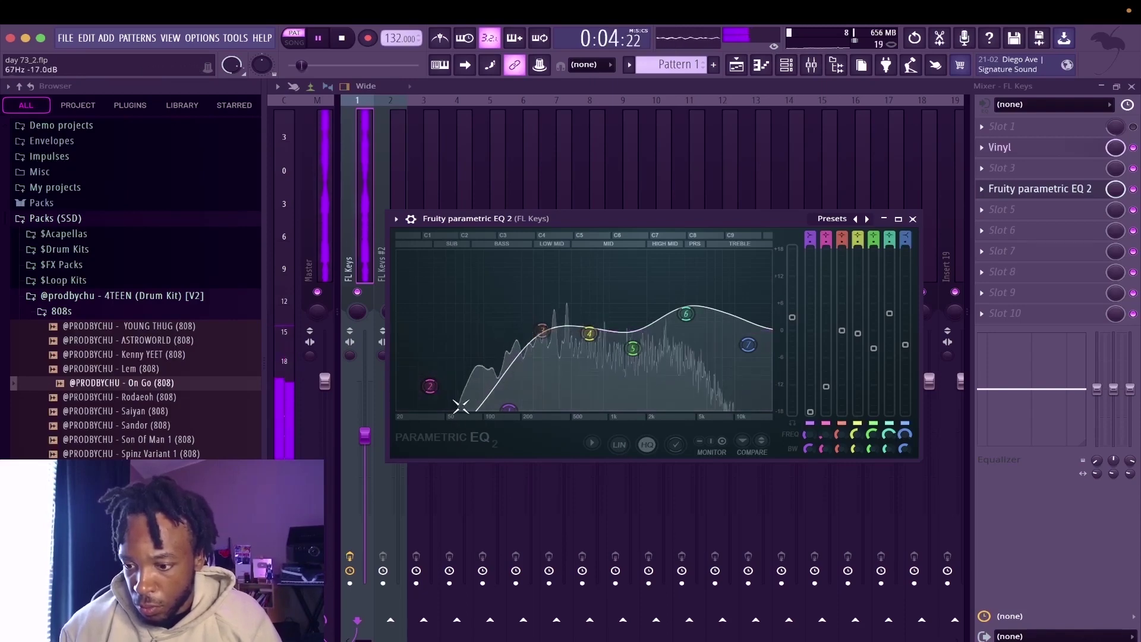
left_click_drag(509, 409, 502, 393)
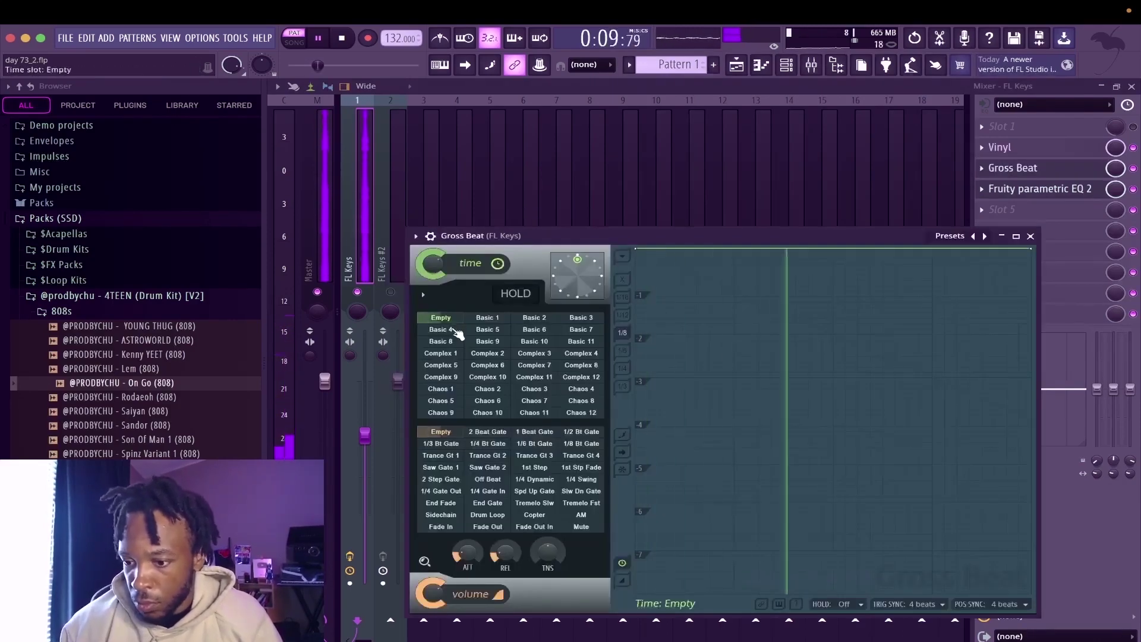
Step: Set the time slot of Gross Beat on the FL Keys track to Basic 8
left_click(455, 331)
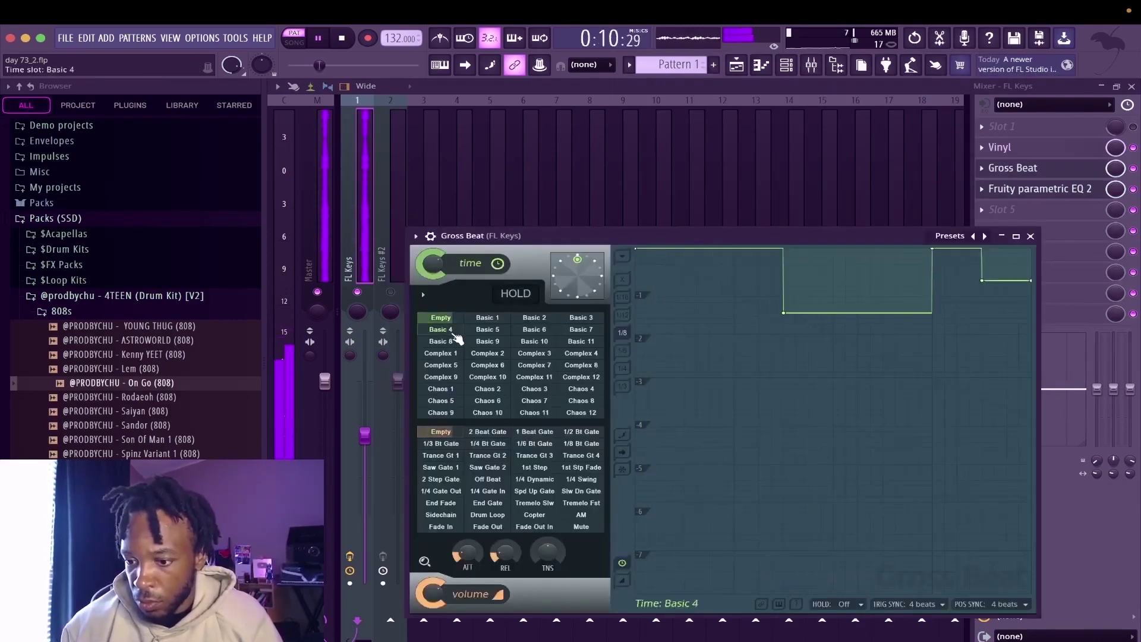
left_click(452, 341)
left_click_drag(935, 248, 540, 186)
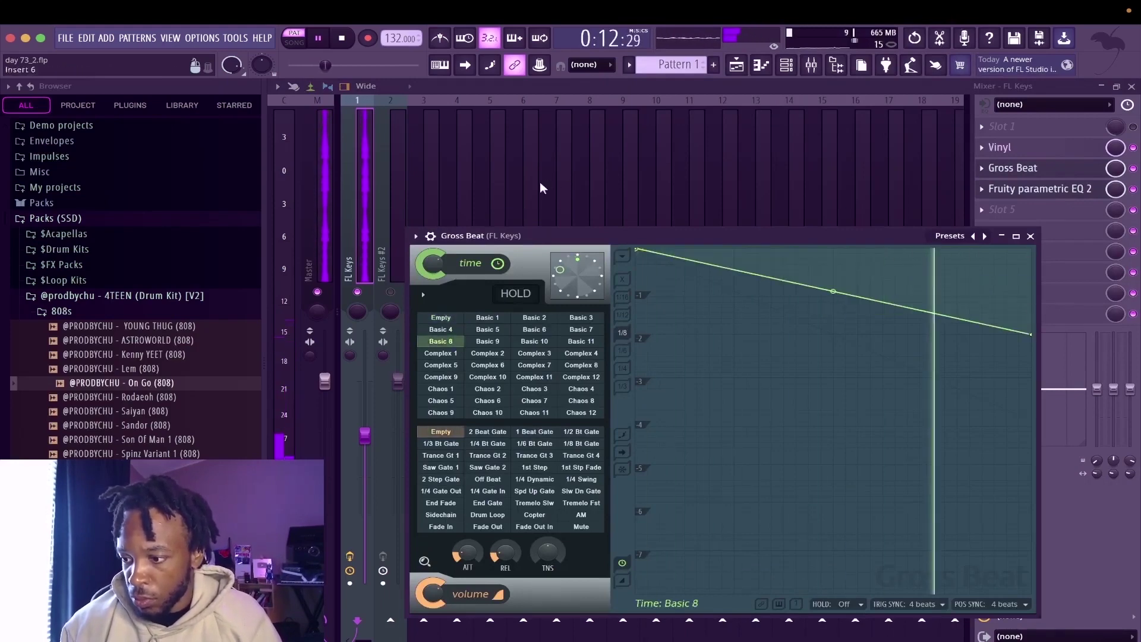
left_click(1112, 173)
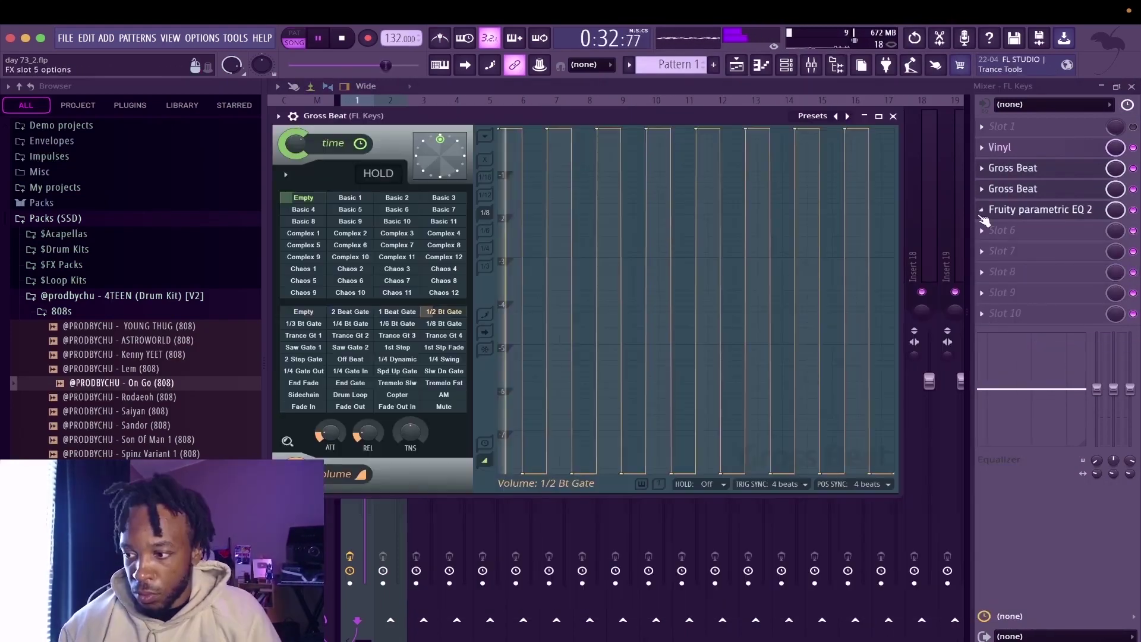
Step: Move Fruity parametric EQ 2 down one effect slot on the FL Keys track and close the mixer
scroll(985, 213, "down", 1)
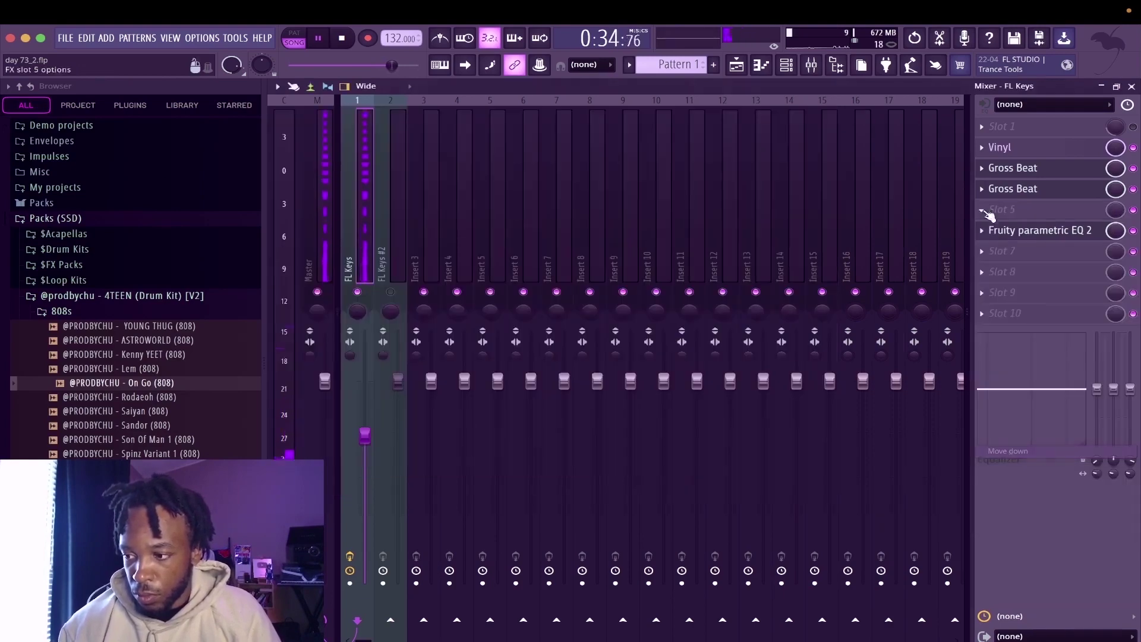
left_click(1132, 87)
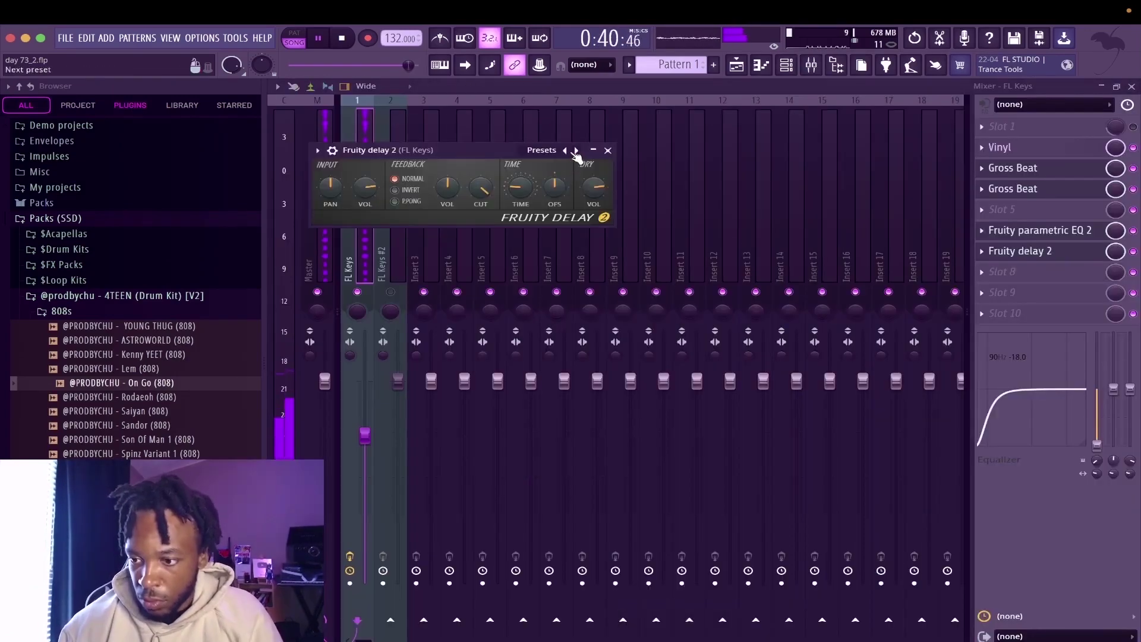
Step: Load the Widen preset in Fruity delay 2 on the FL Keys track
right_click(577, 152)
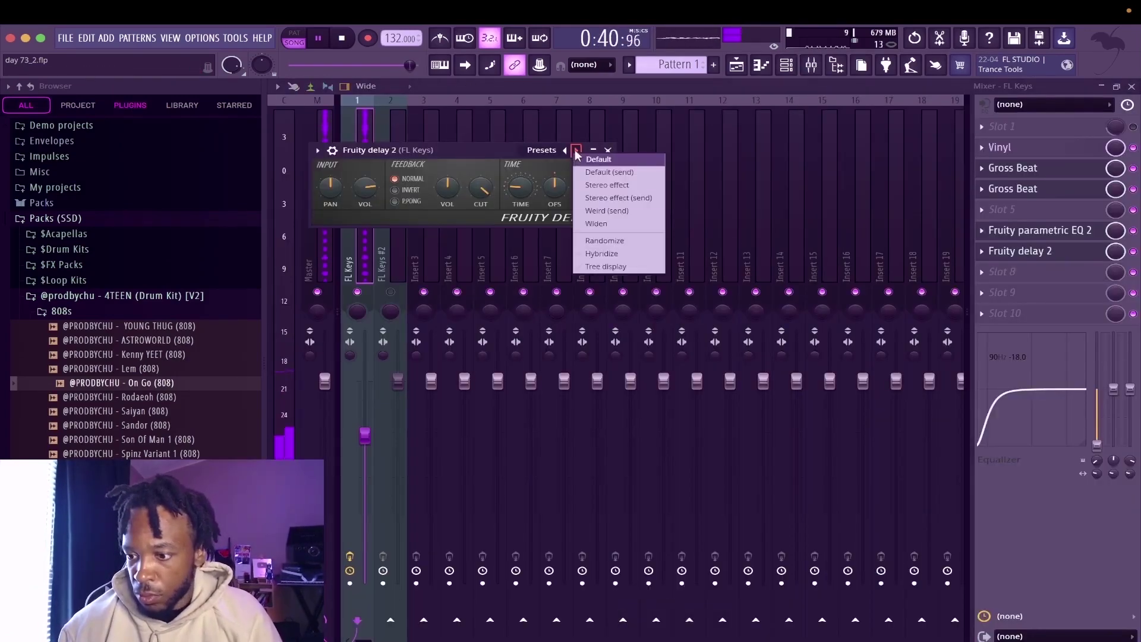
left_click(599, 224)
Step: Add Fruity Reeverb 2 to effect slot 8 of the FL Keys track and reduce its mix level
left_click(1004, 273)
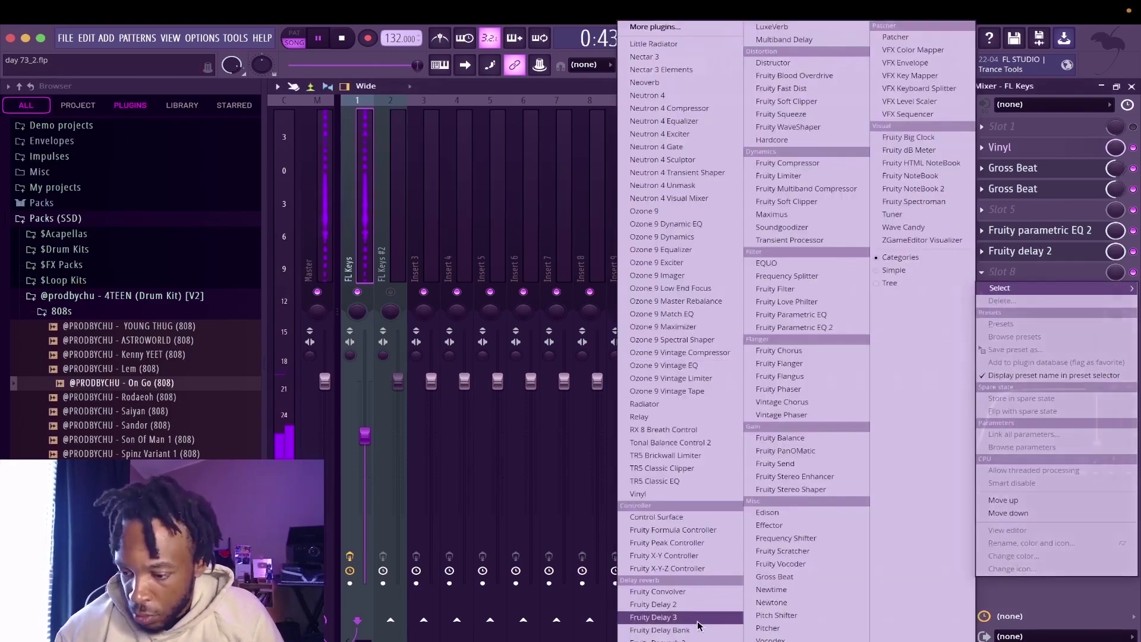
left_click(672, 614)
left_click_drag(1115, 273, 1116, 291)
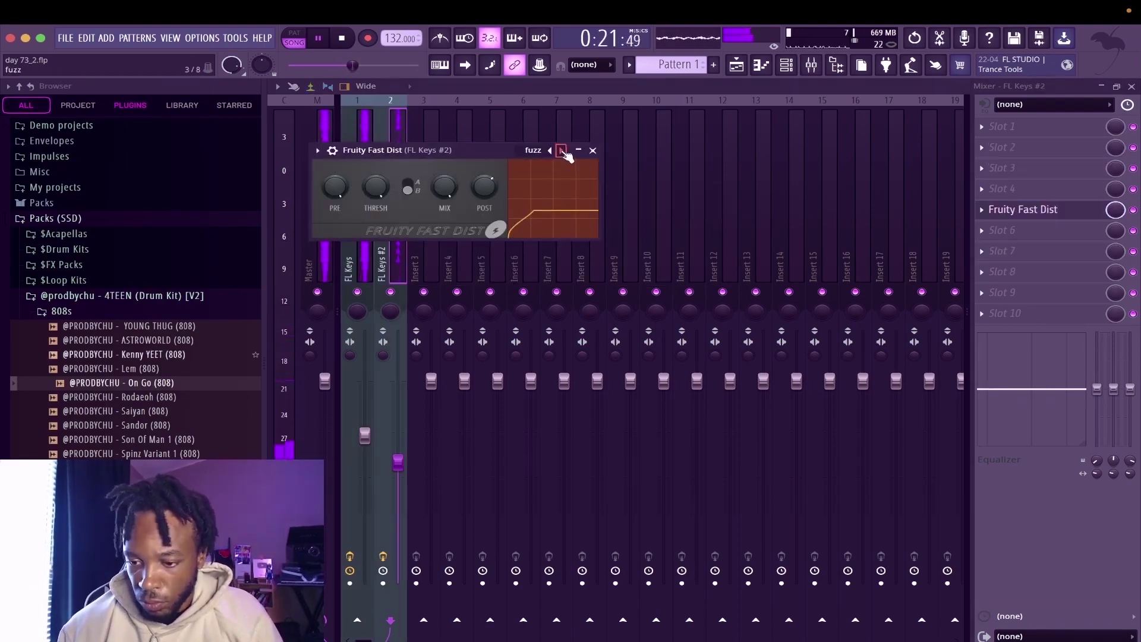
Step: Lower the FL Keys #2 track's mixer level, step back through its parametric EQ presets past Default, and close the EQ
left_click_drag(398, 461, 398, 474)
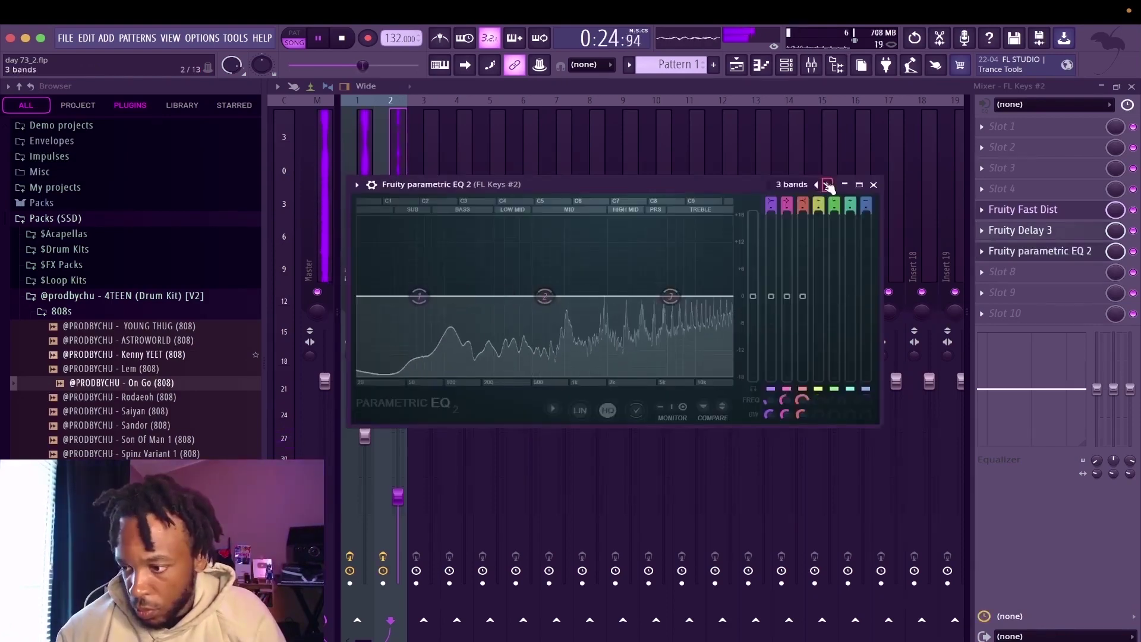
left_click(818, 185)
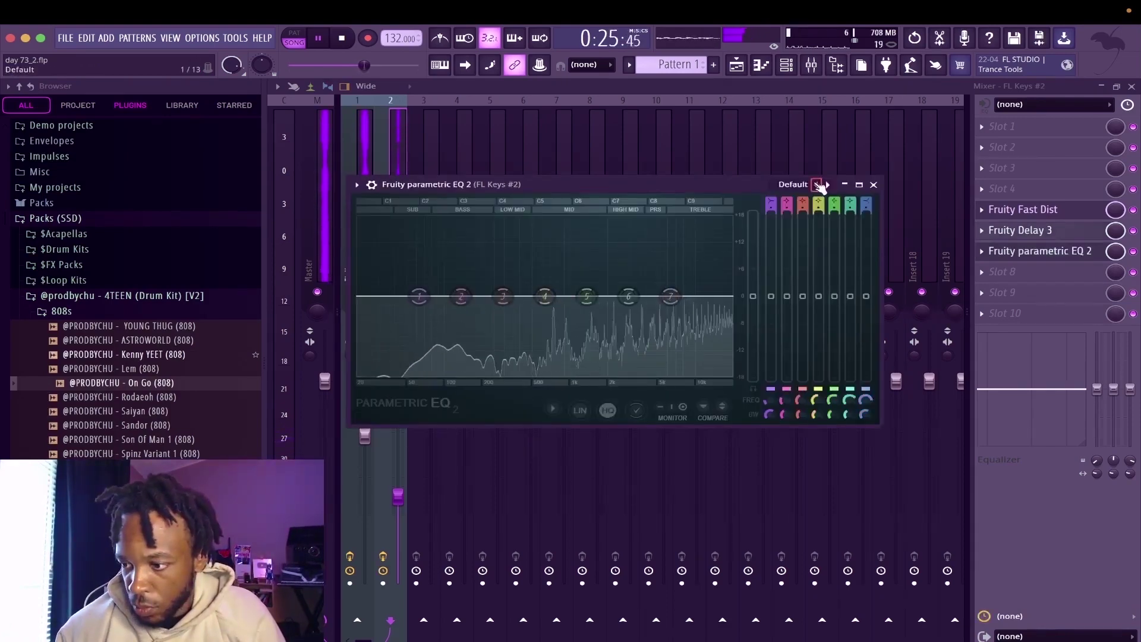
left_click(818, 185)
left_click(874, 185)
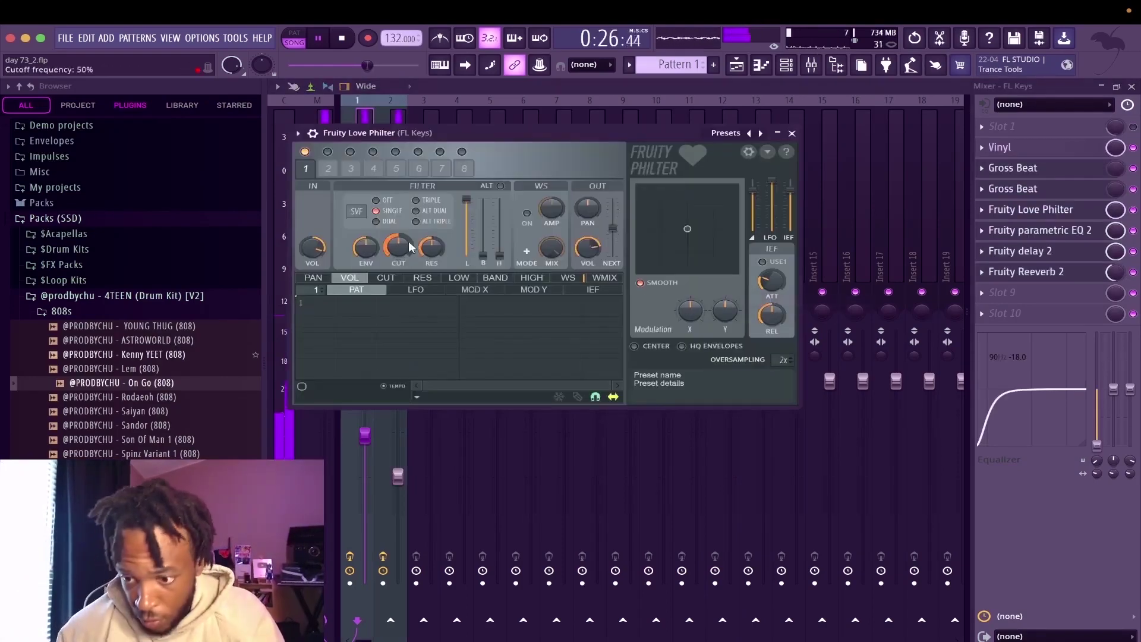
Step: Lower the Fruity Love Philter cutoff frequency on the FL Keys track and create an automation clip for its mix level
left_click_drag(411, 247, 410, 256)
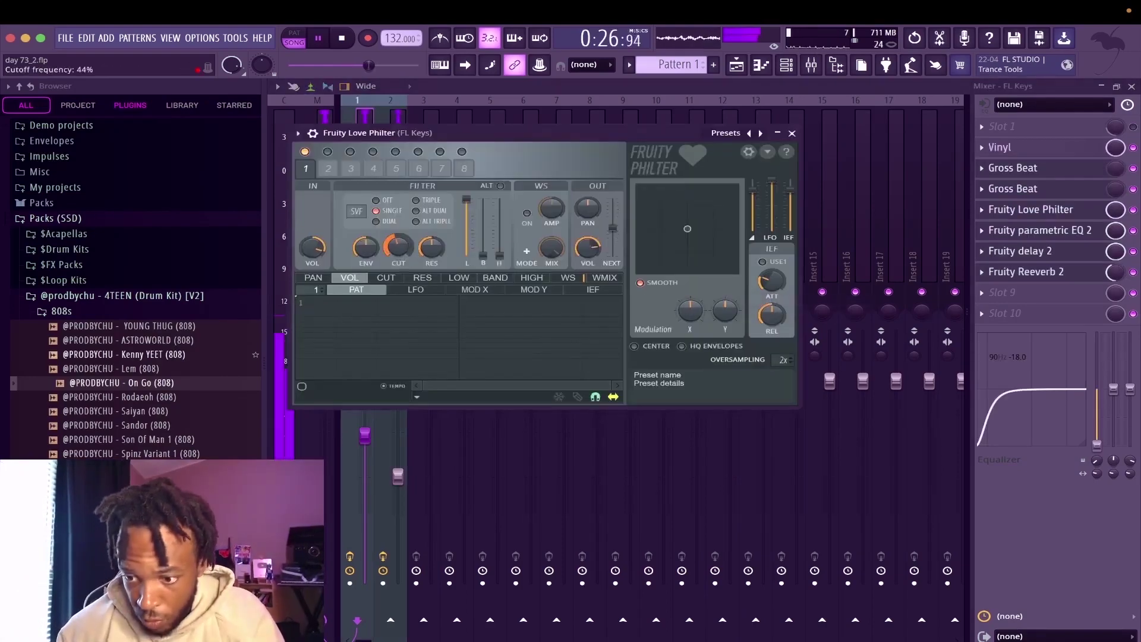
right_click(1120, 210)
left_click(1133, 85)
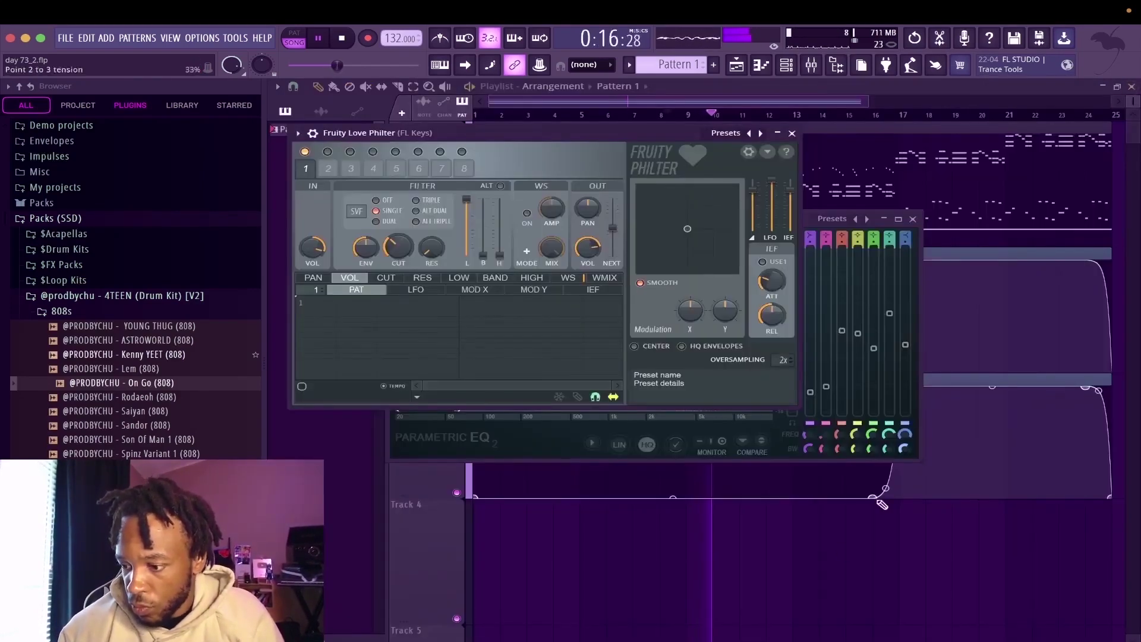
right_click(843, 547)
left_click(835, 68)
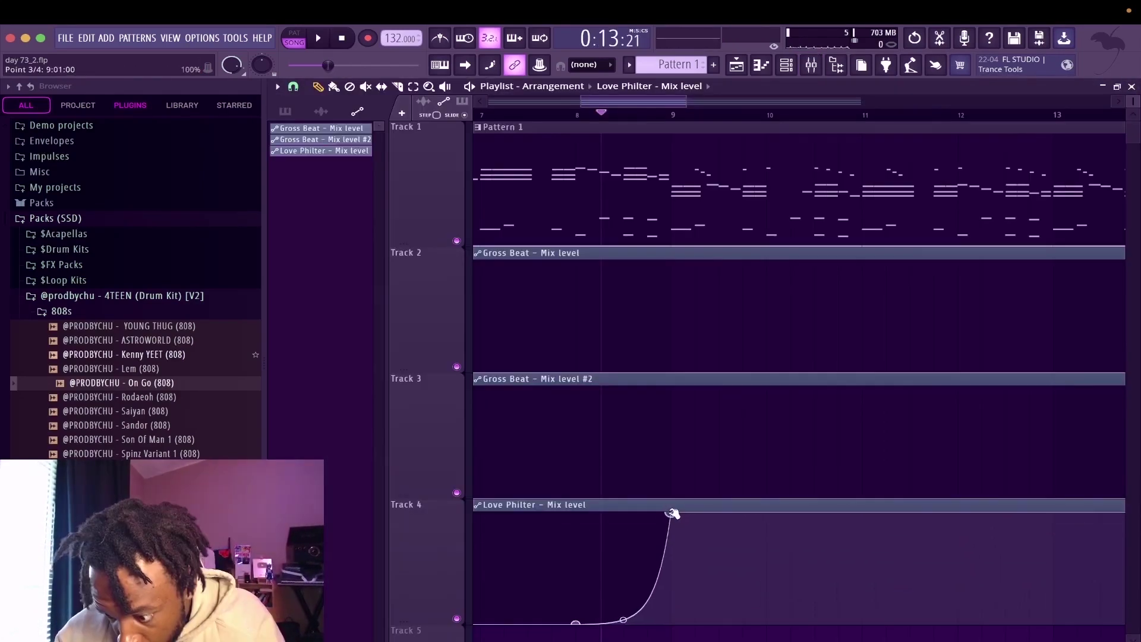
Step: Shape the Love Philter mix level automation to drop along a steep curve to zero at bar 17 and stay at zero to the end
key("space")
scroll(667, 502, "down", 3)
scroll(668, 501, "up", 3)
scroll(668, 501, "down", 5)
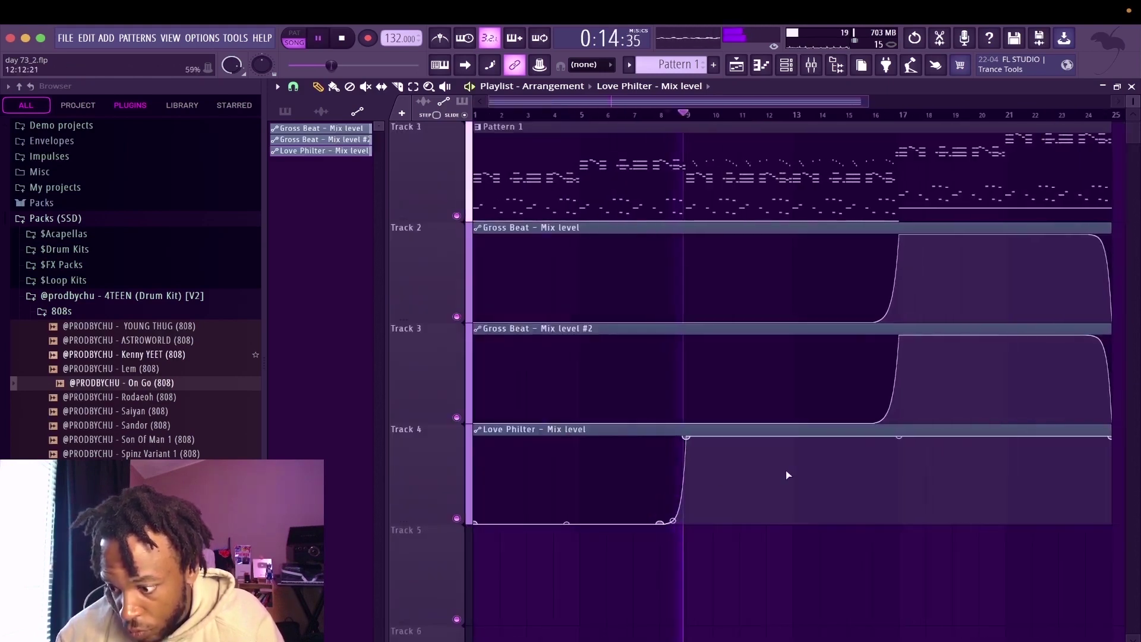
scroll(879, 463, "up", 3)
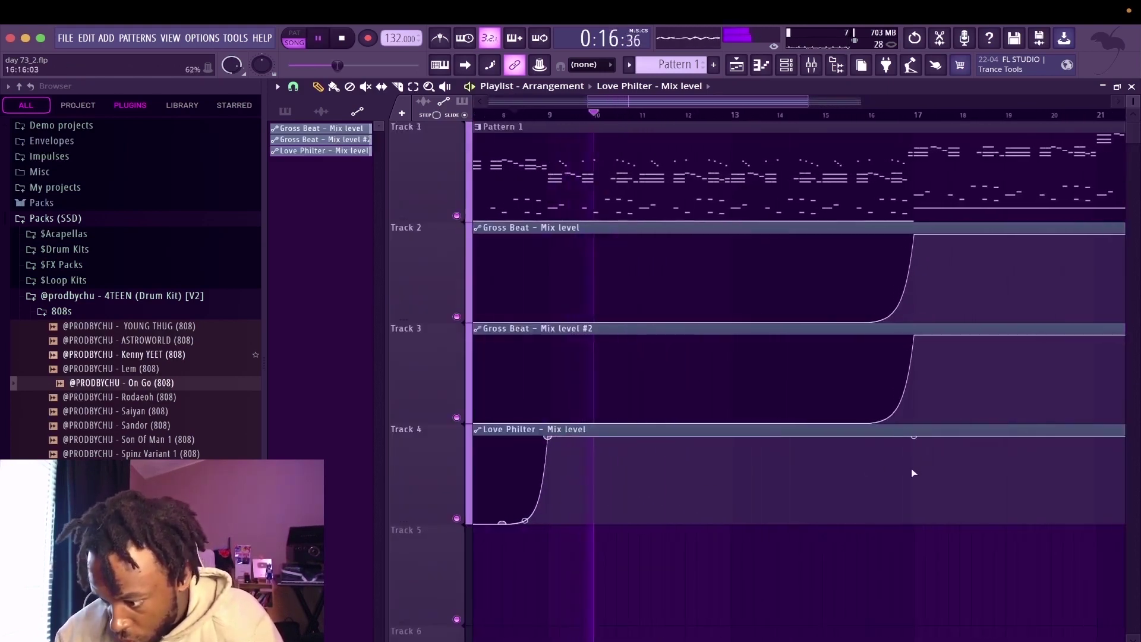
left_click_drag(916, 483, 918, 528)
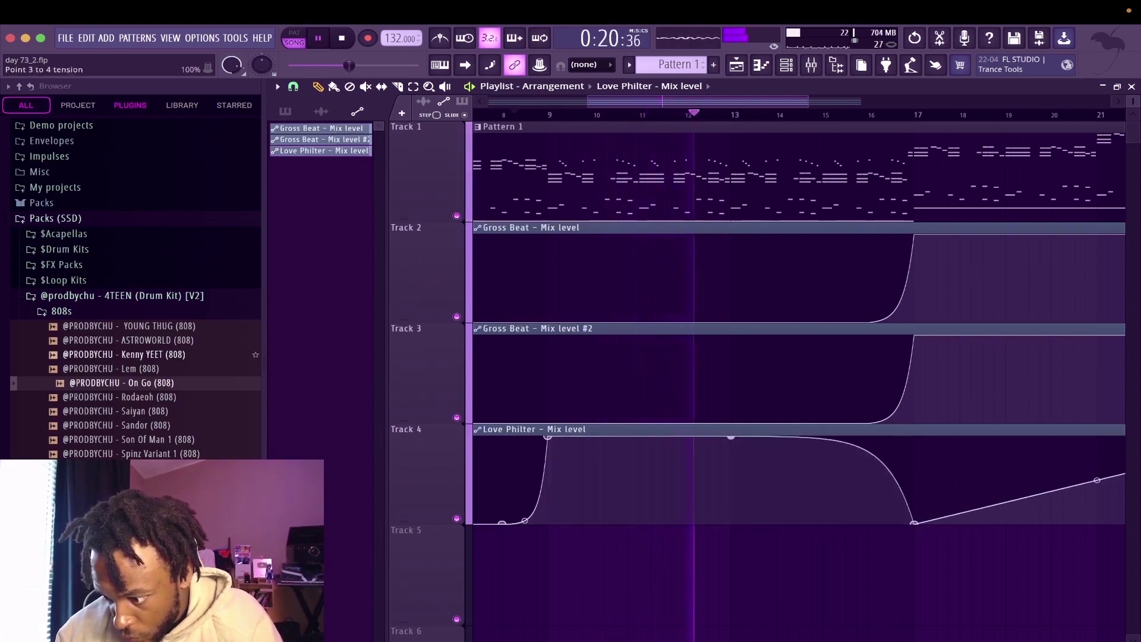
scroll(877, 475, "down", 3)
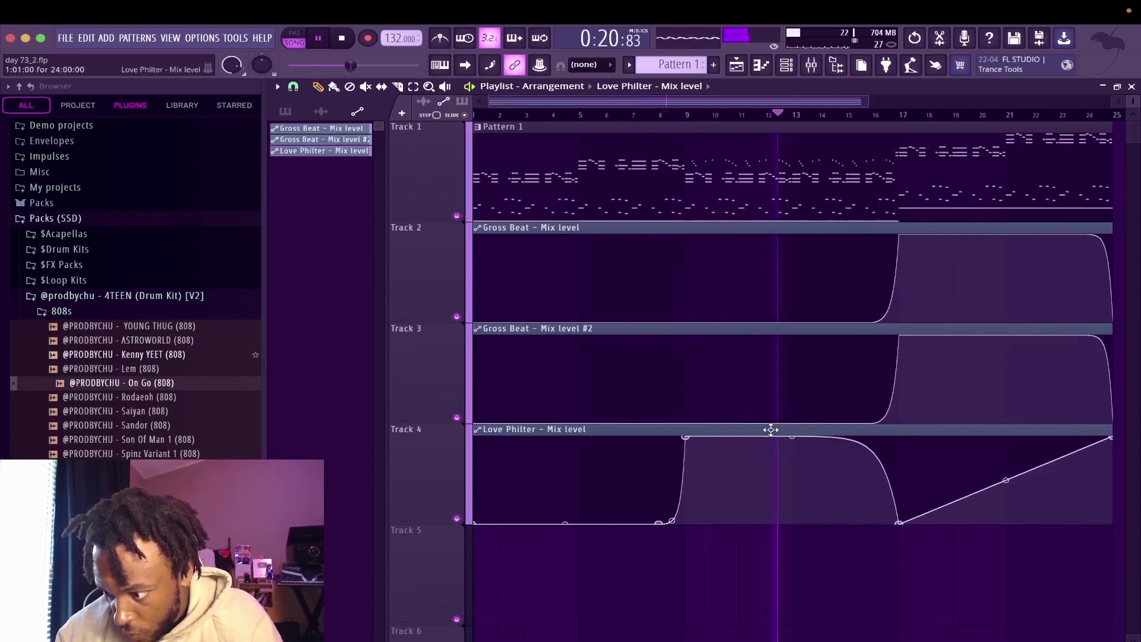
left_click(874, 438)
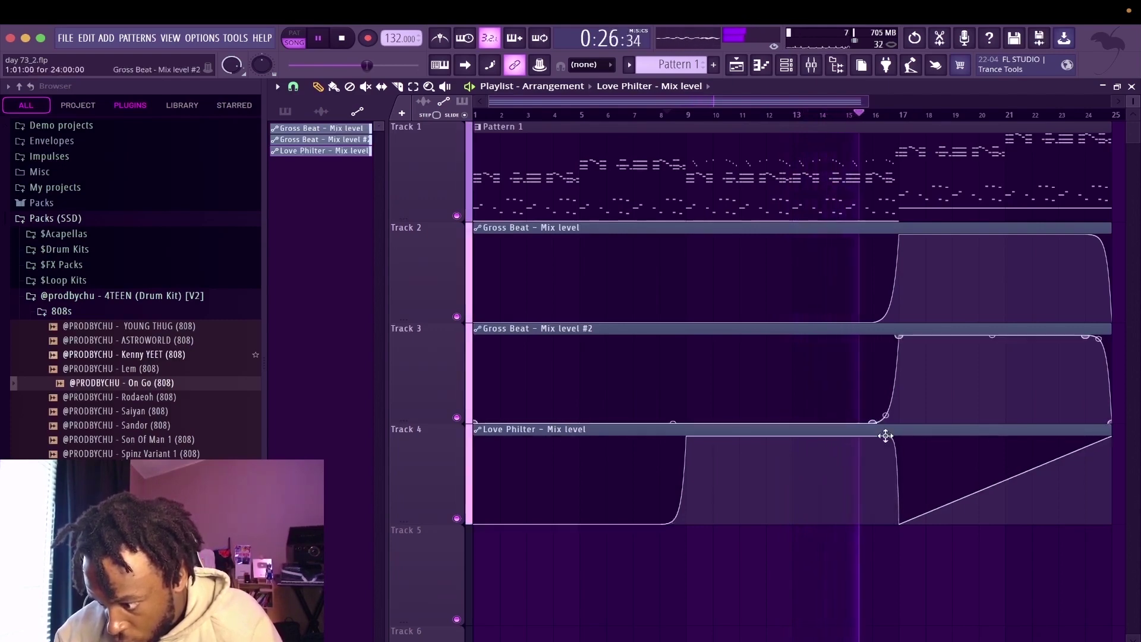
left_click_drag(1113, 438, 1115, 551)
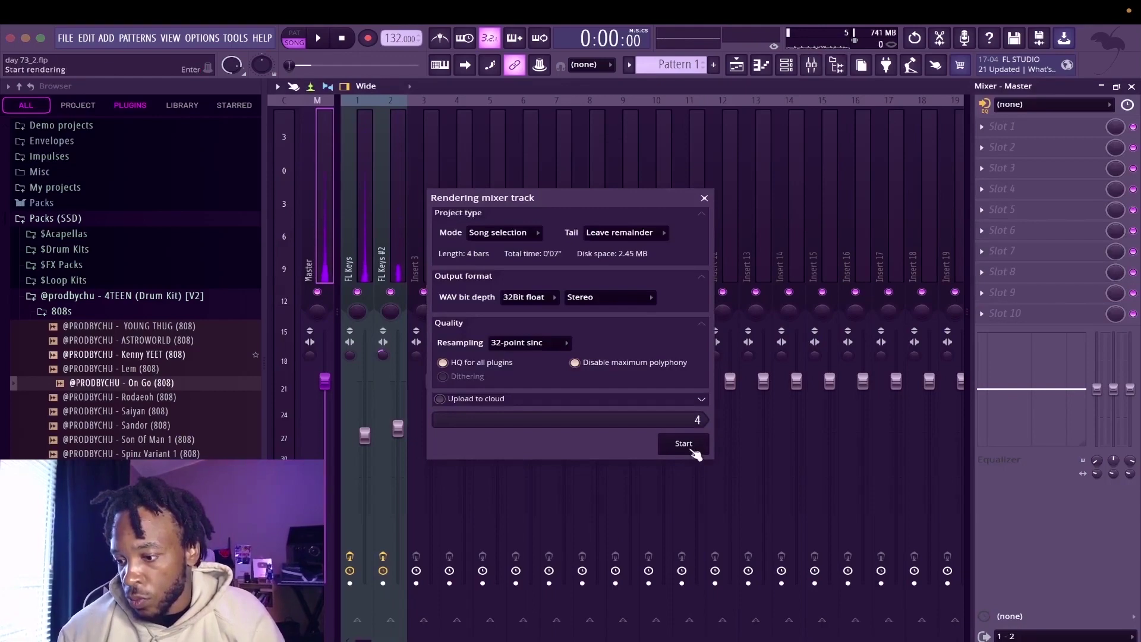
Step: Render the Master track's four-bar song selection to 32Bit float audio and reduce the track 5 result to a separate four-bar clip without its tail
left_click(684, 444)
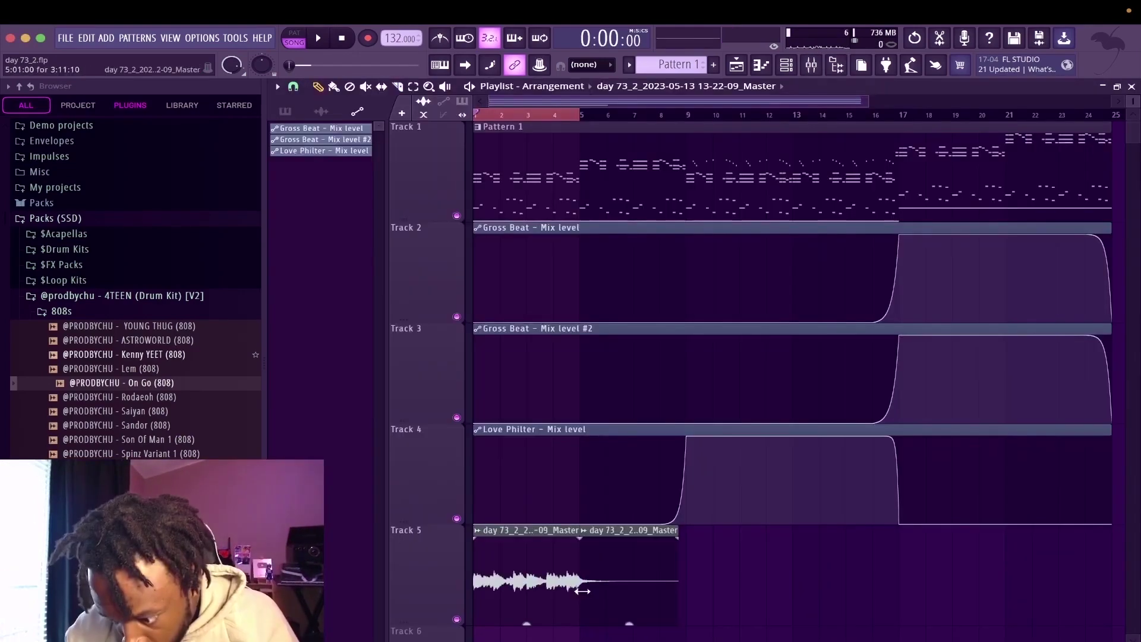
right_click(583, 591)
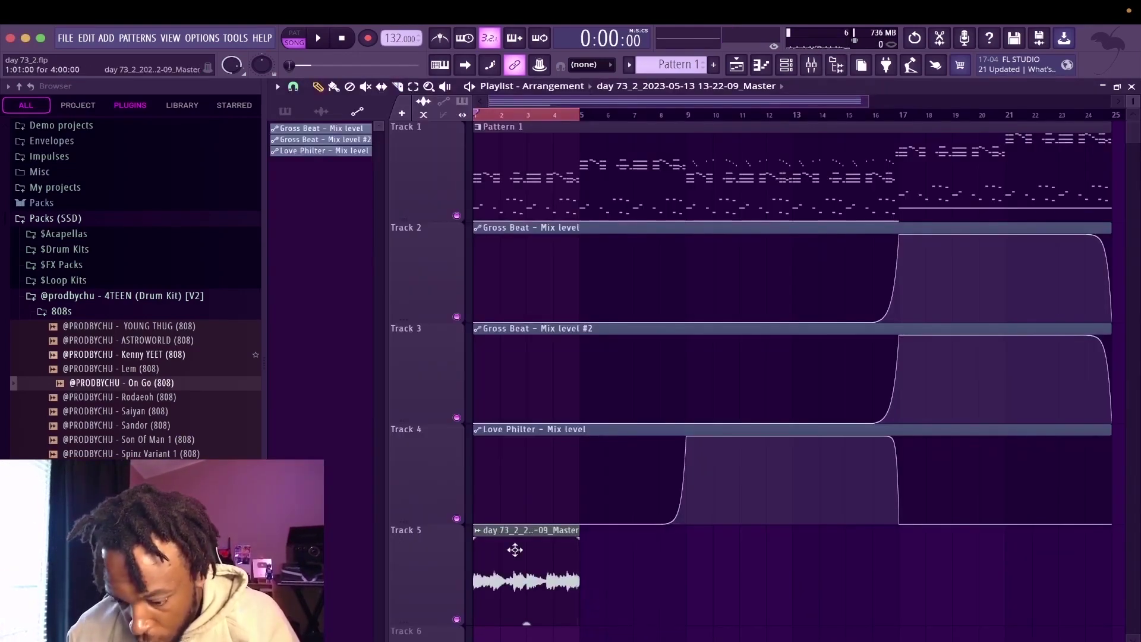
key("super+z")
left_click(489, 538)
left_click(510, 590)
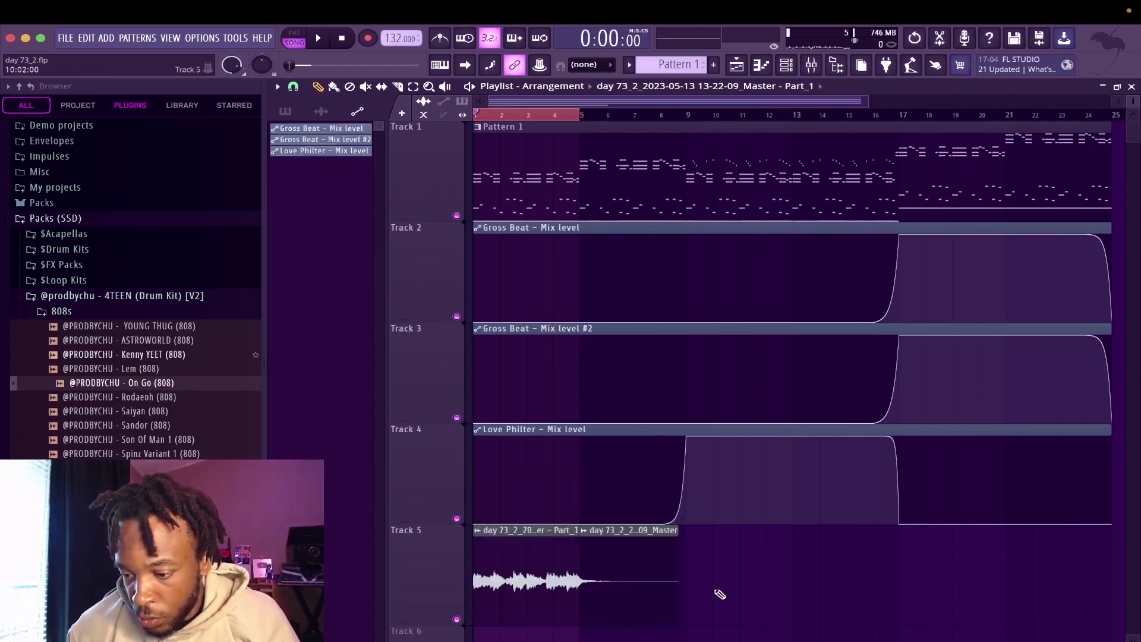
key("space")
right_click(623, 564)
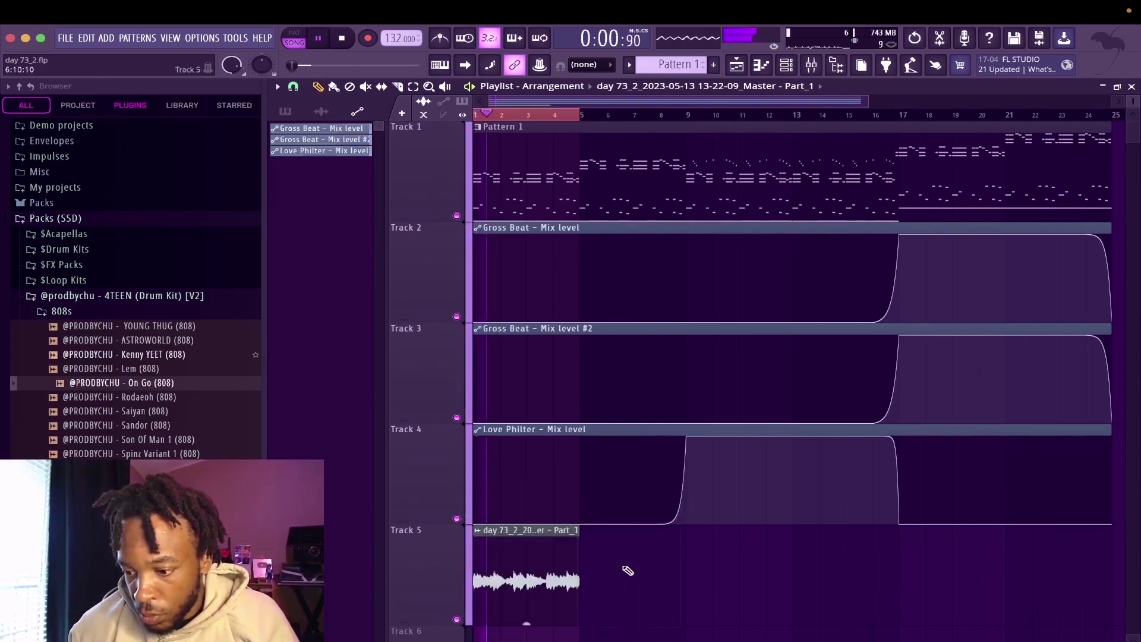
Step: Raise the rendered Part_1 audio clip's pitch by 1200 cents using Auto stretch mode, and reverse the clip
scroll(526, 559, "up", 5)
scroll(526, 559, "down", 3)
key("space")
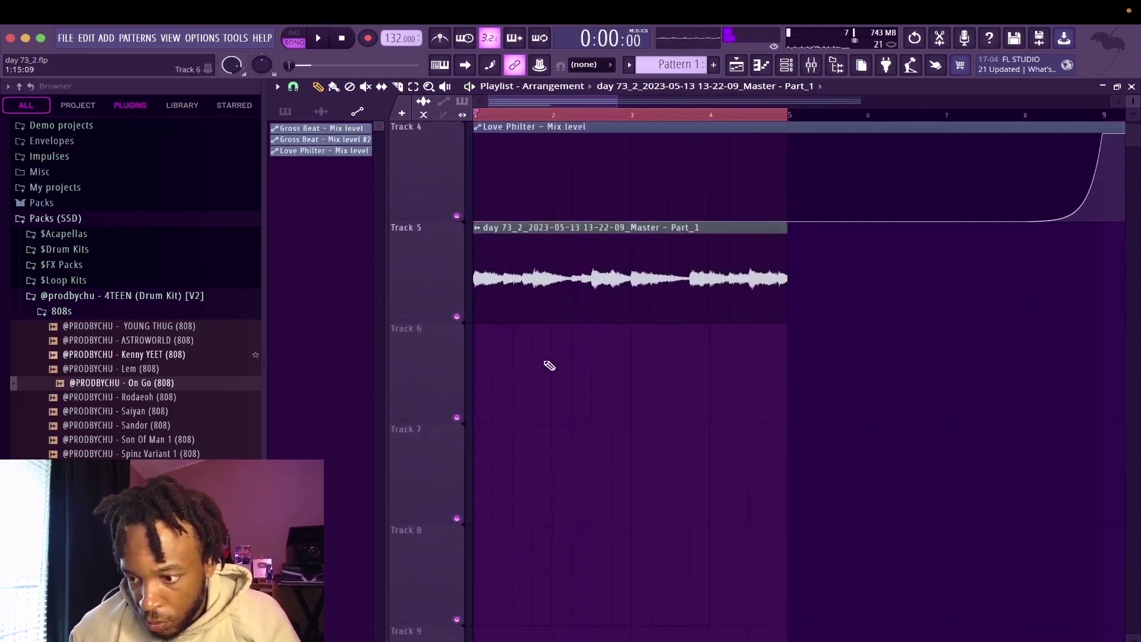
double_click(543, 279)
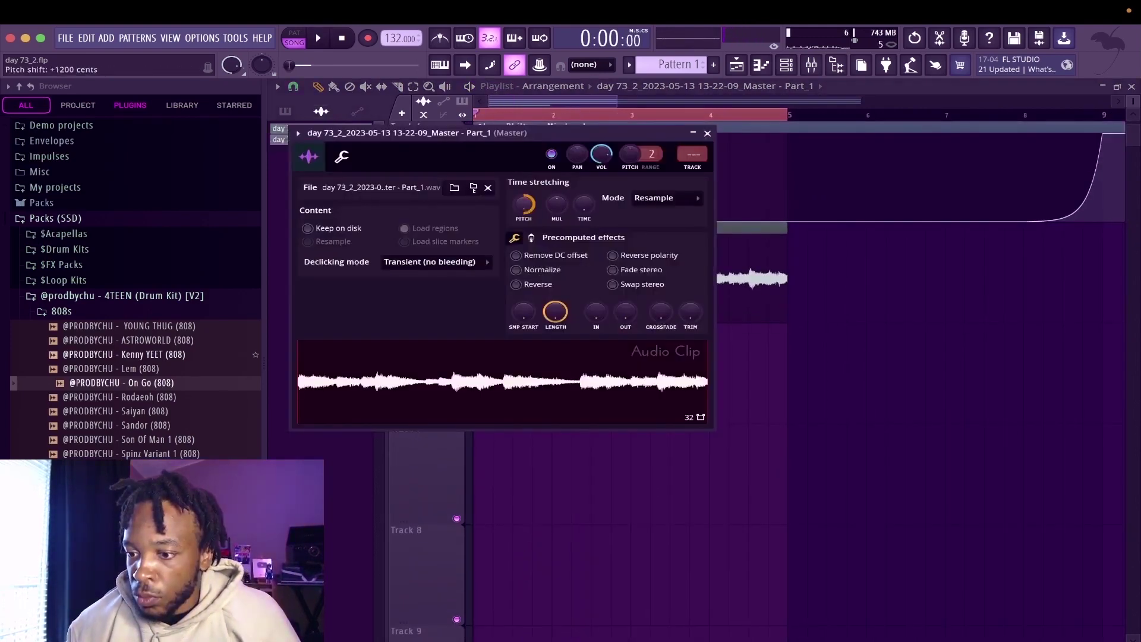
left_click_drag(524, 205, 524, 178)
key("Escape")
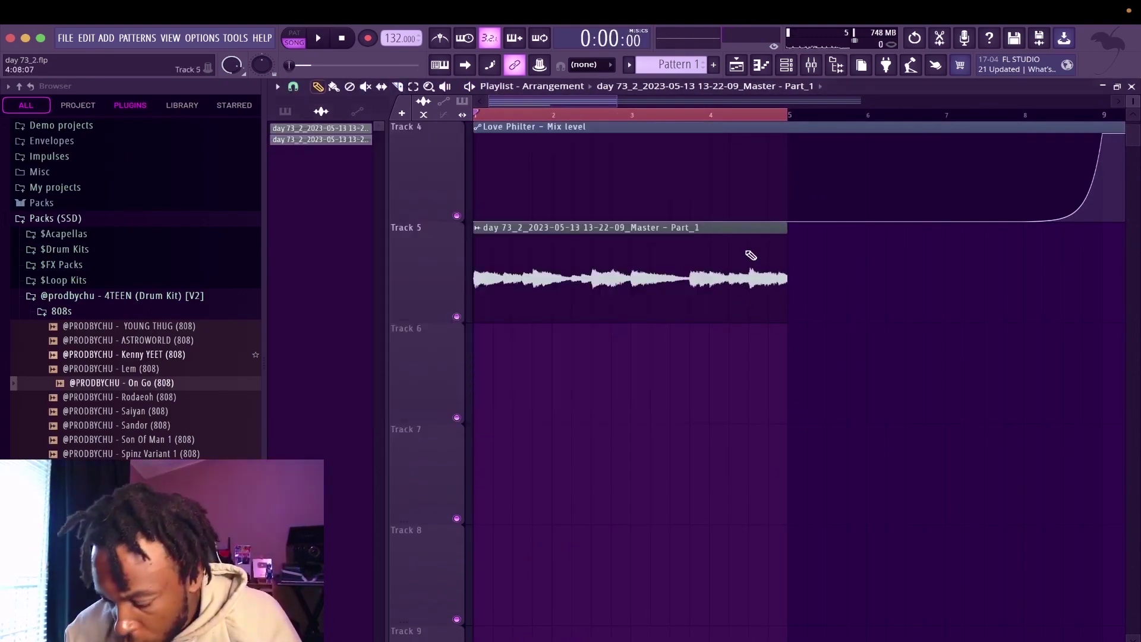
double_click(709, 260)
left_click(536, 285)
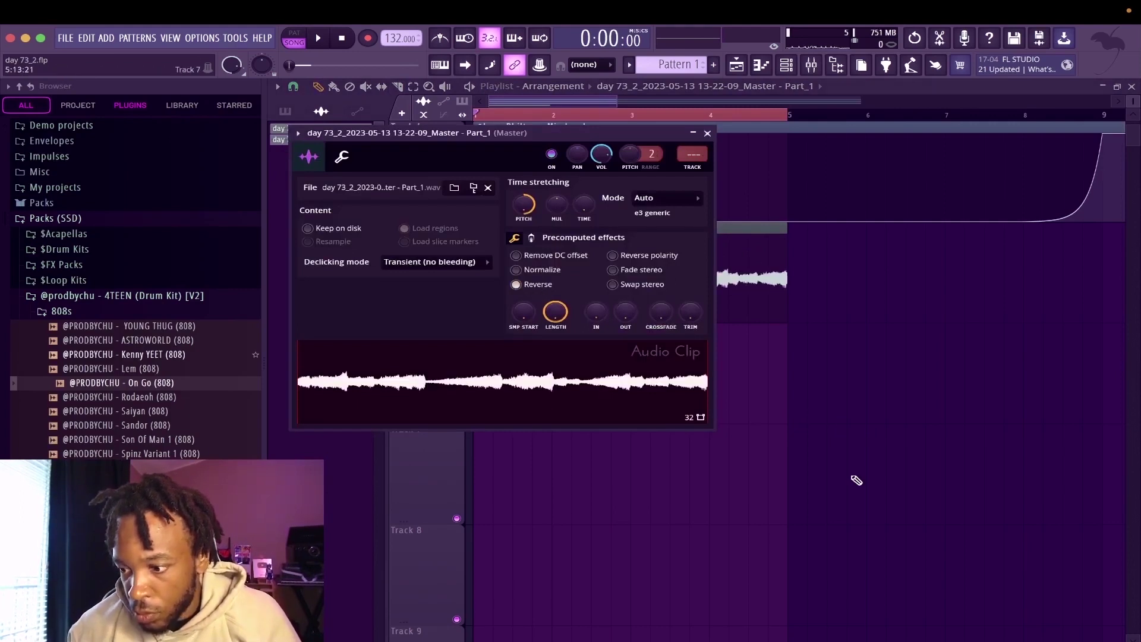
key("Escape")
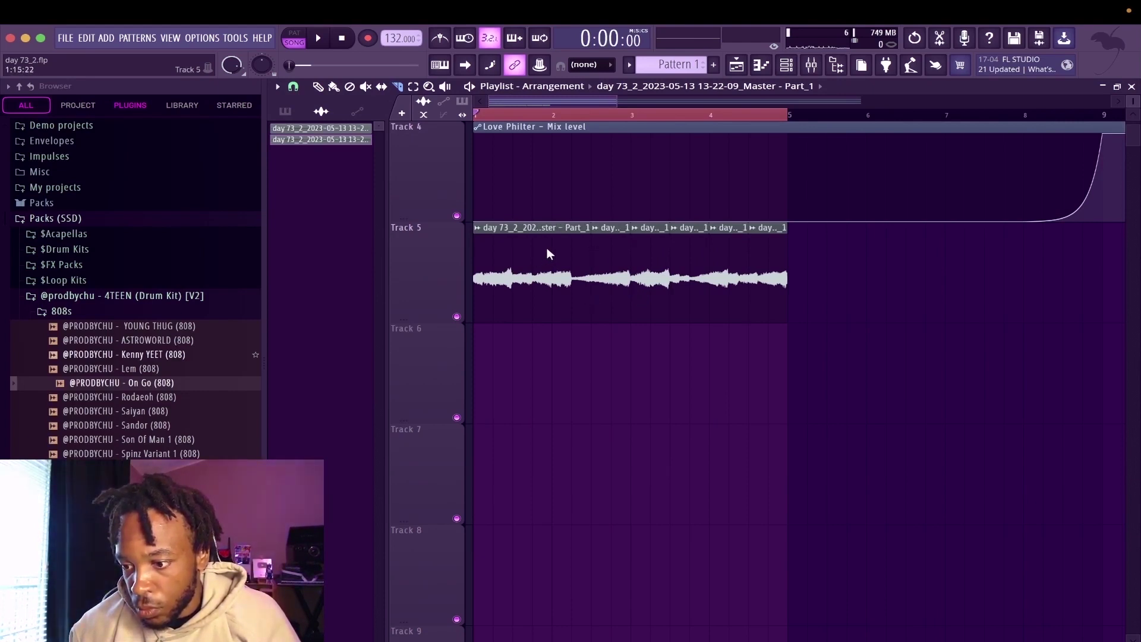
Step: Slice the reversed clip on track 5 into half-bar pieces and rearrange them in a new order on track 6
left_click_drag(553, 290, 552, 292)
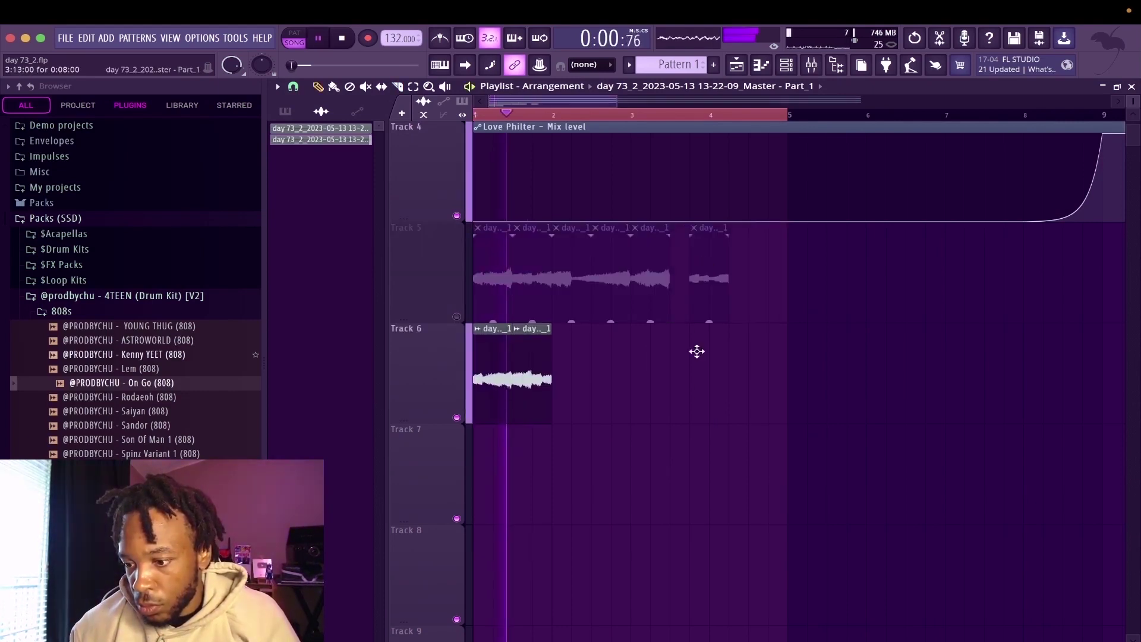
left_click_drag(696, 352, 573, 398)
key("space")
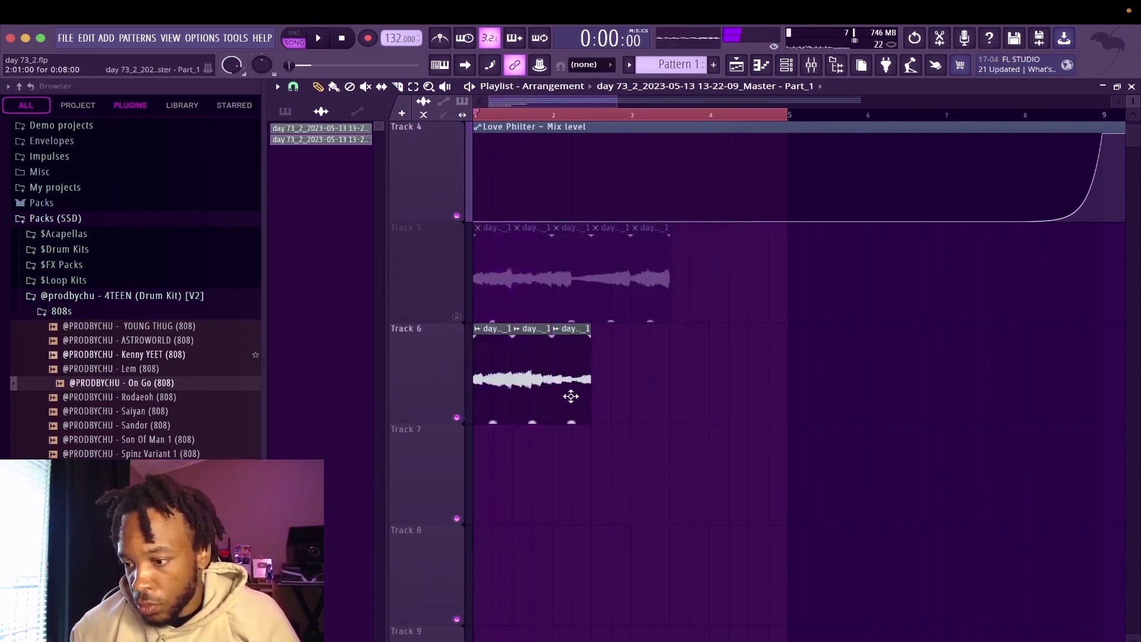
key("space")
left_click_drag(647, 282, 609, 387)
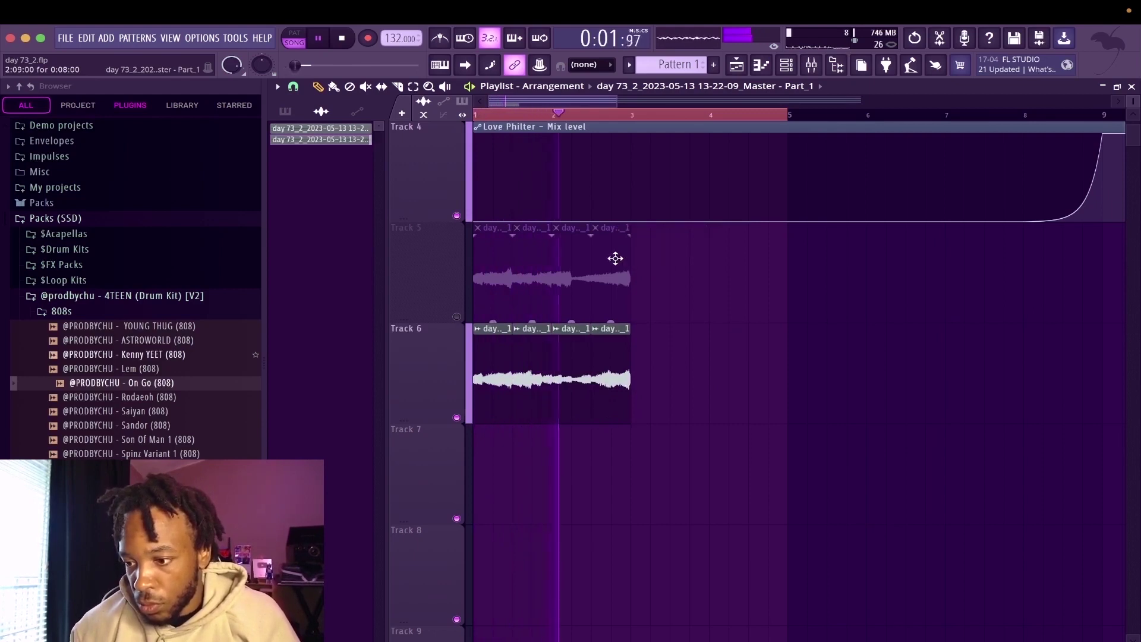
left_click_drag(614, 258, 663, 378)
left_click_drag(571, 258, 696, 383)
key("space")
key("space")
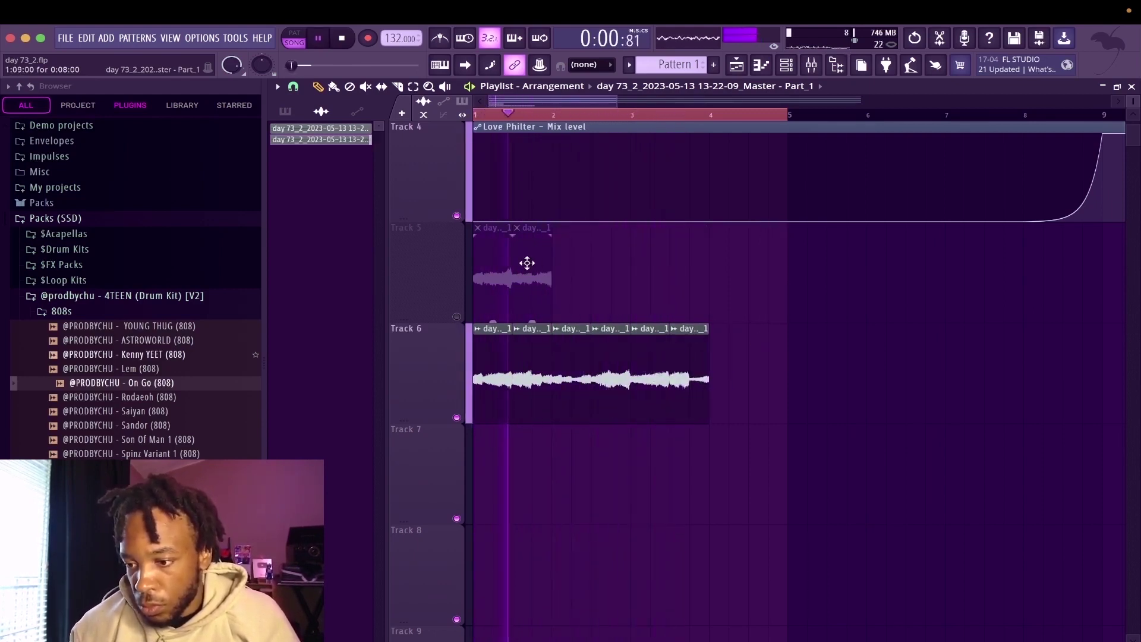
left_click_drag(528, 263, 723, 380)
left_click_drag(493, 277, 757, 397)
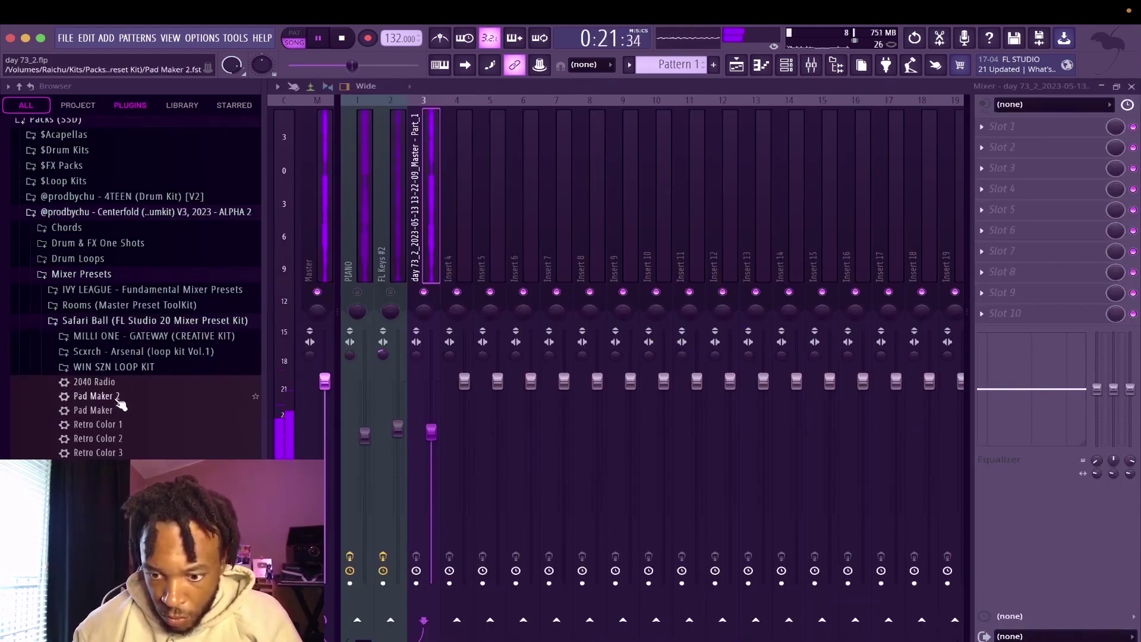
Step: Load the Pad Maker 2 mixer preset on the resampled clip's track and set its Fruity Reeverb 2 wet level to 83%
left_click_drag(119, 401, 500, 248)
left_click_drag(428, 238, 431, 241)
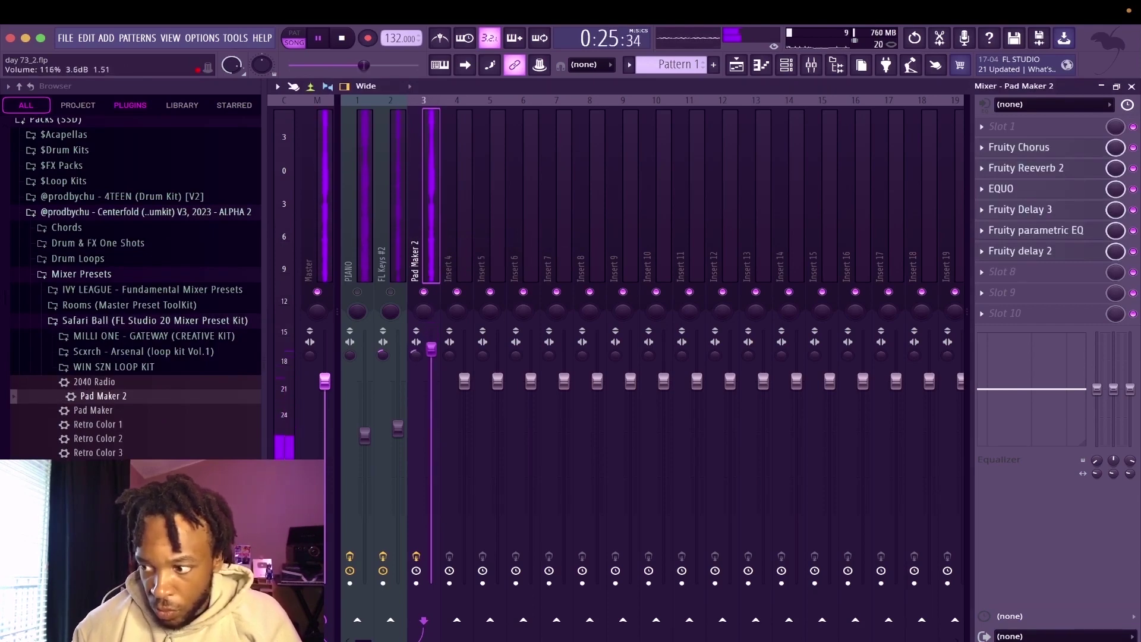
left_click(1020, 167)
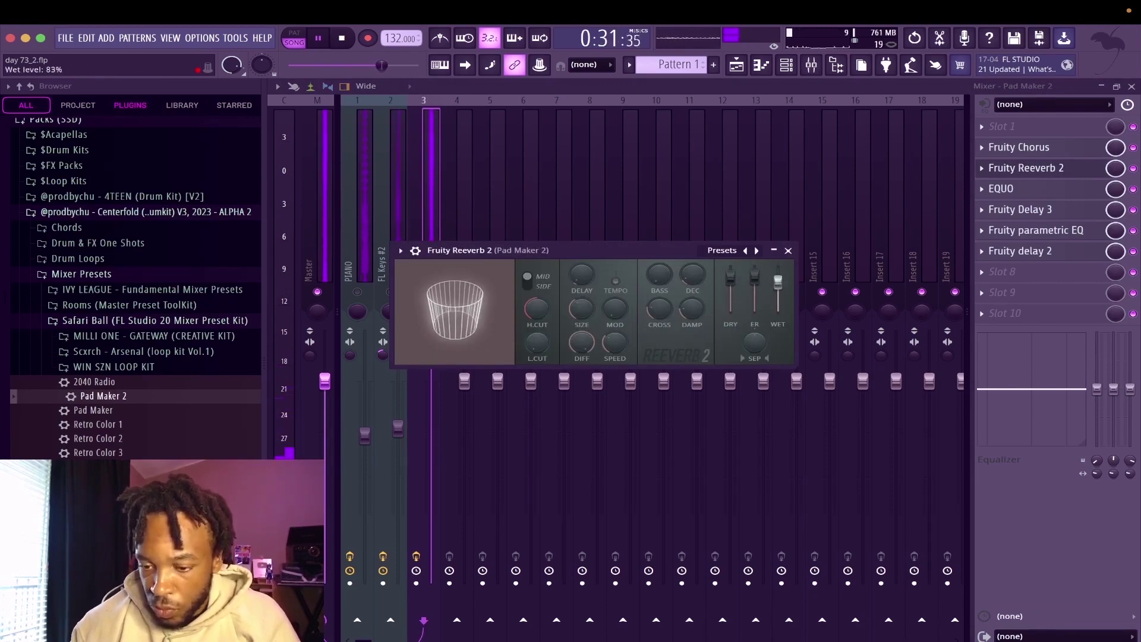
left_click(788, 250)
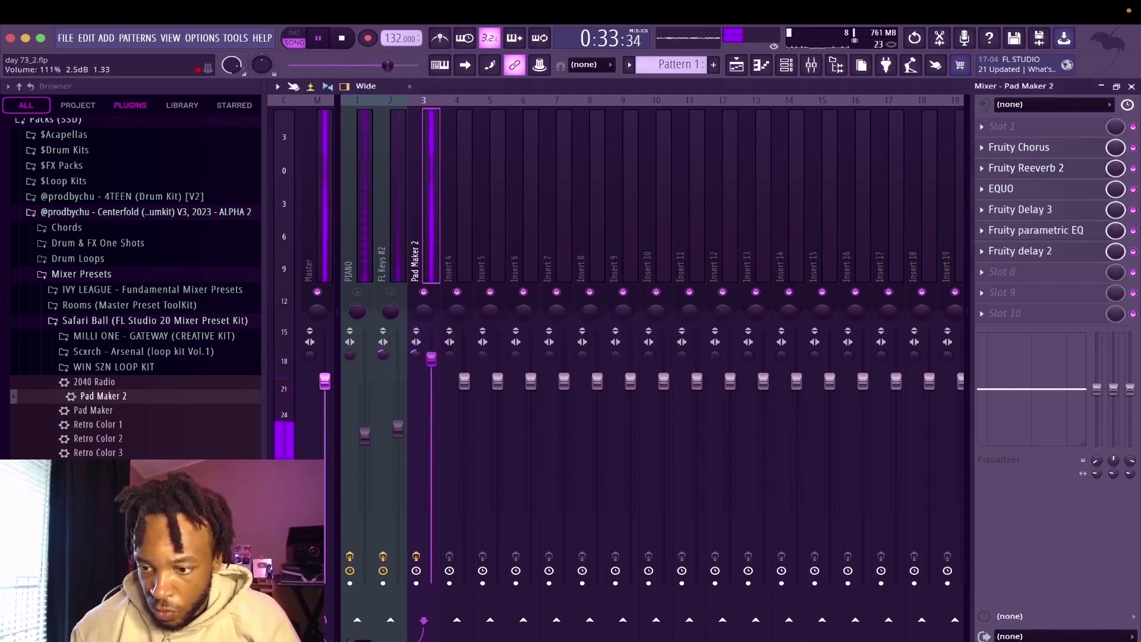
Step: Balance the mixer levels by setting the Pad Maker 2 track to 93% and lowering the FL Keys #2 track slightly
left_click(365, 436)
left_click_drag(432, 369, 431, 385)
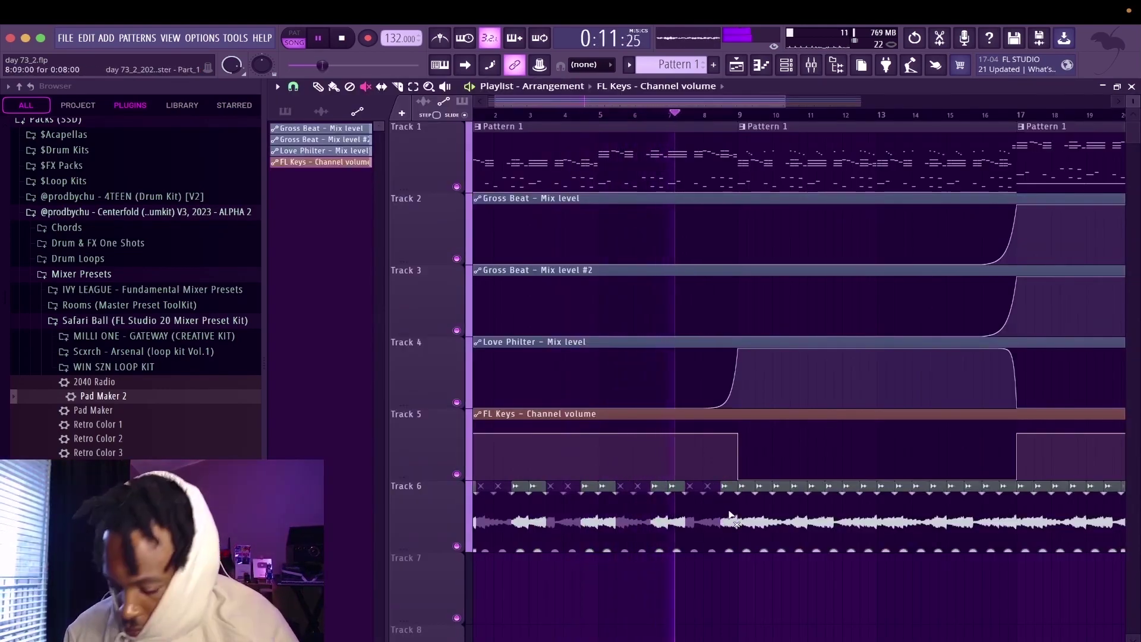
left_click(812, 65)
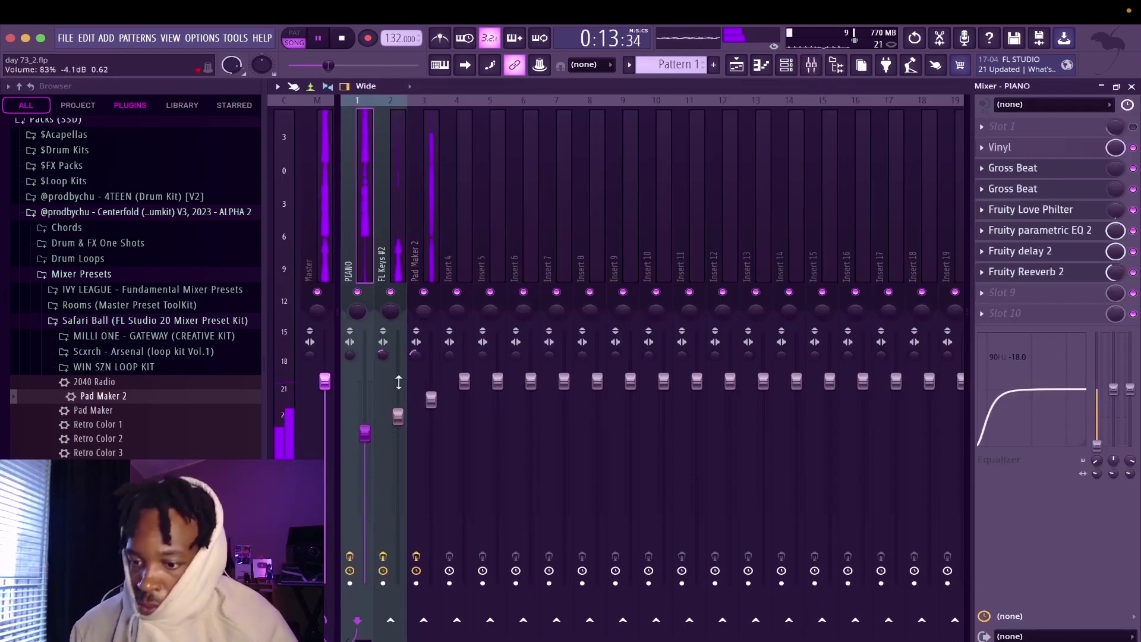
left_click(431, 394)
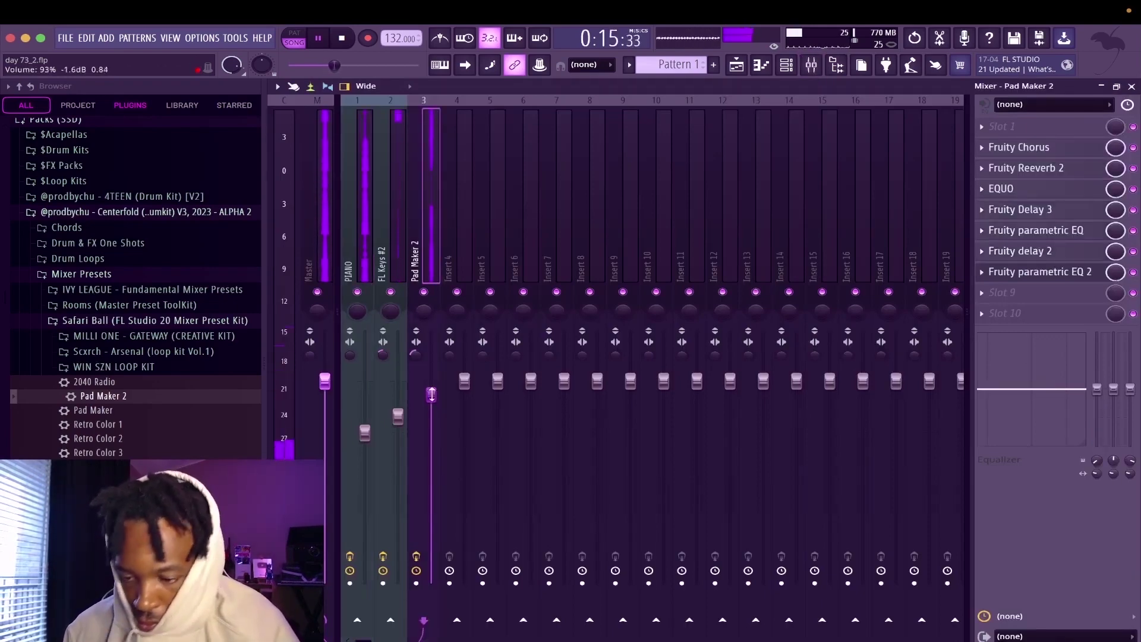
left_click_drag(398, 418, 399, 420)
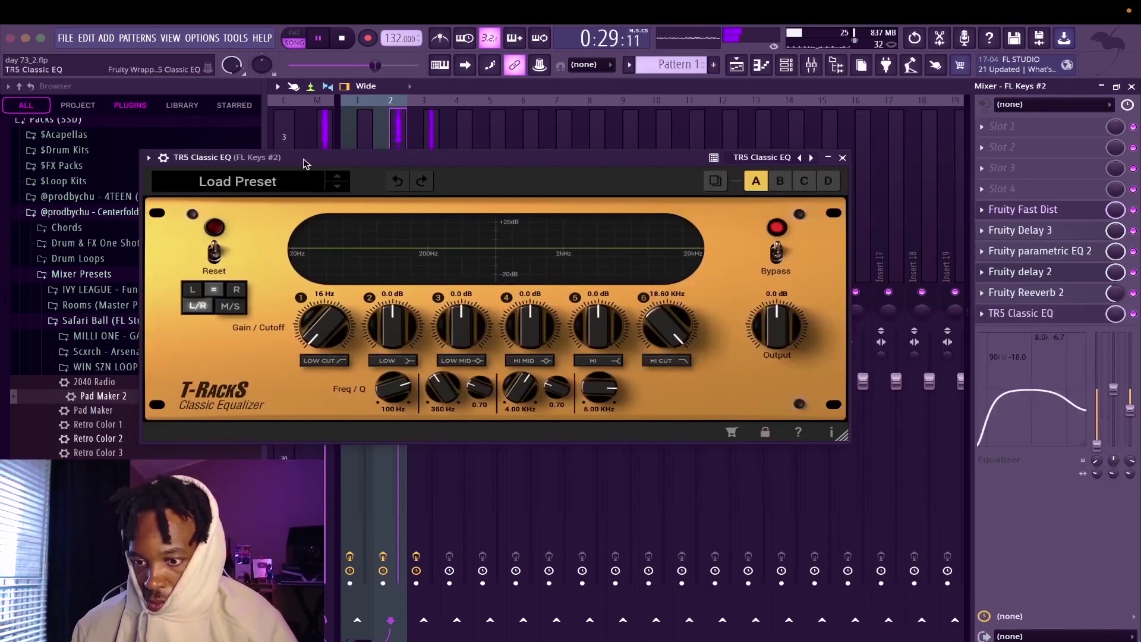
Step: Choose the A Little Darker preset in TR5 Classic EQ on FL Keys #2 and lower band 5 to about -7.4 dB at 1.87 kHz
left_click(336, 186)
left_click(336, 186)
left_click(336, 187)
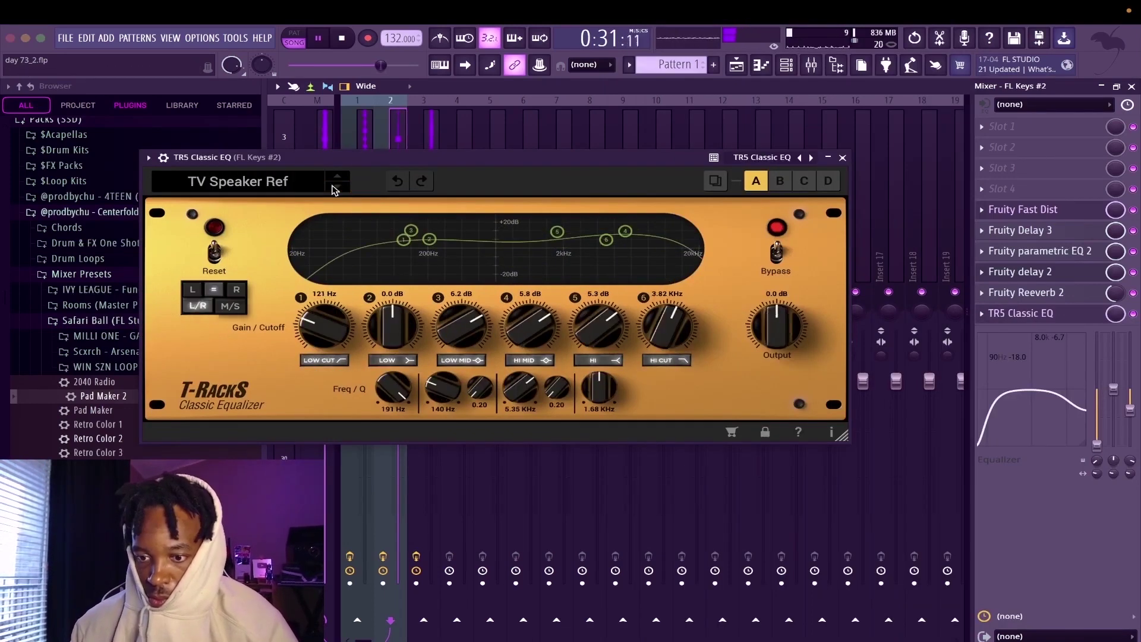
left_click(337, 187)
left_click(337, 186)
left_click(337, 187)
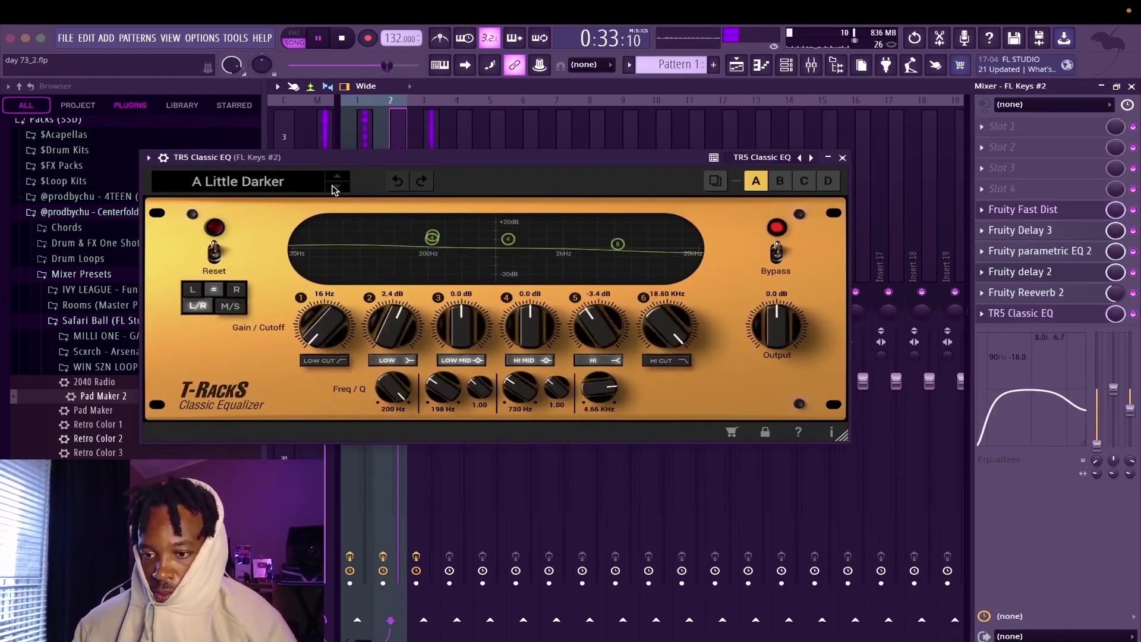
left_click_drag(617, 244, 584, 249)
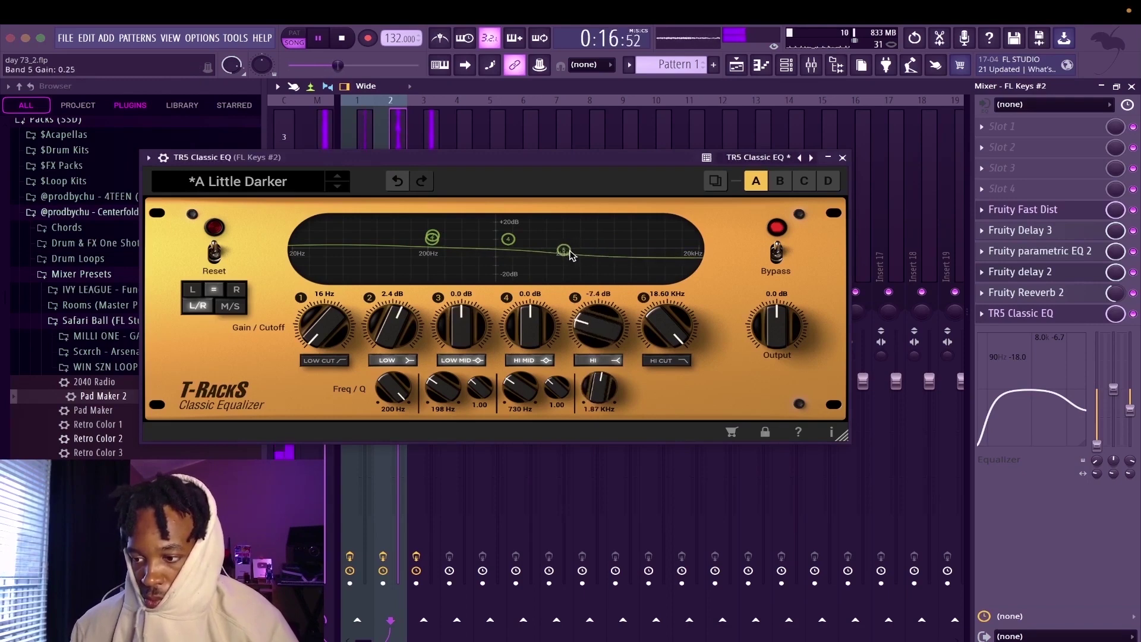
left_click(842, 158)
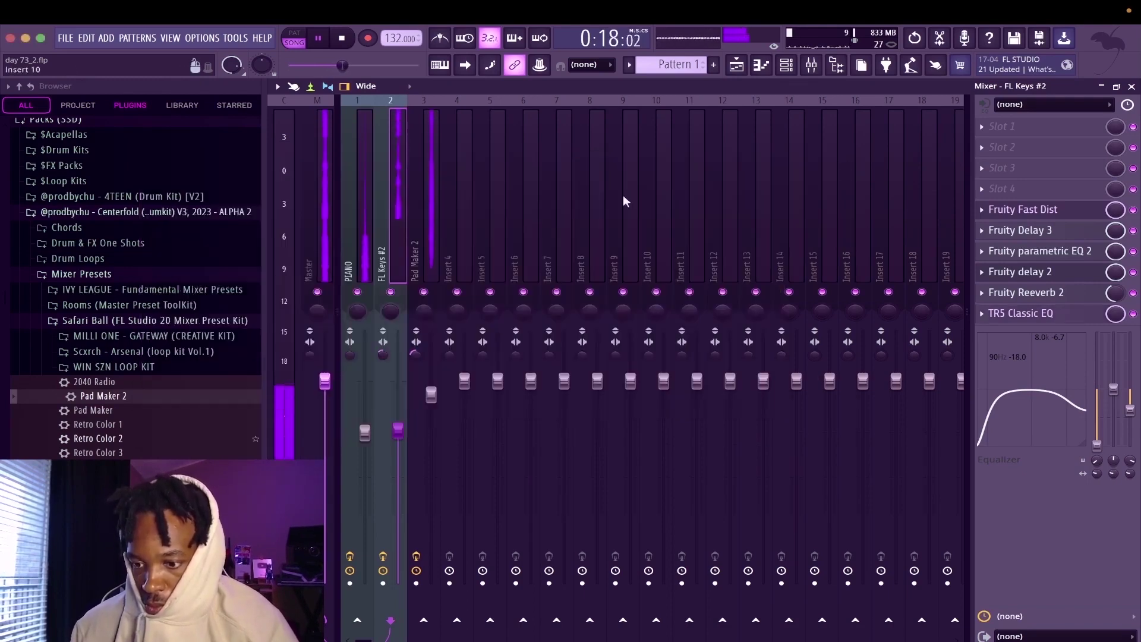
Step: Load the 20Hz + 18kHz cut preset in Pad Maker 2's Fruity parametric EQ 2, lower the high cut to about 2820 Hz and raise the low cut
left_click(429, 266)
left_click(1065, 272)
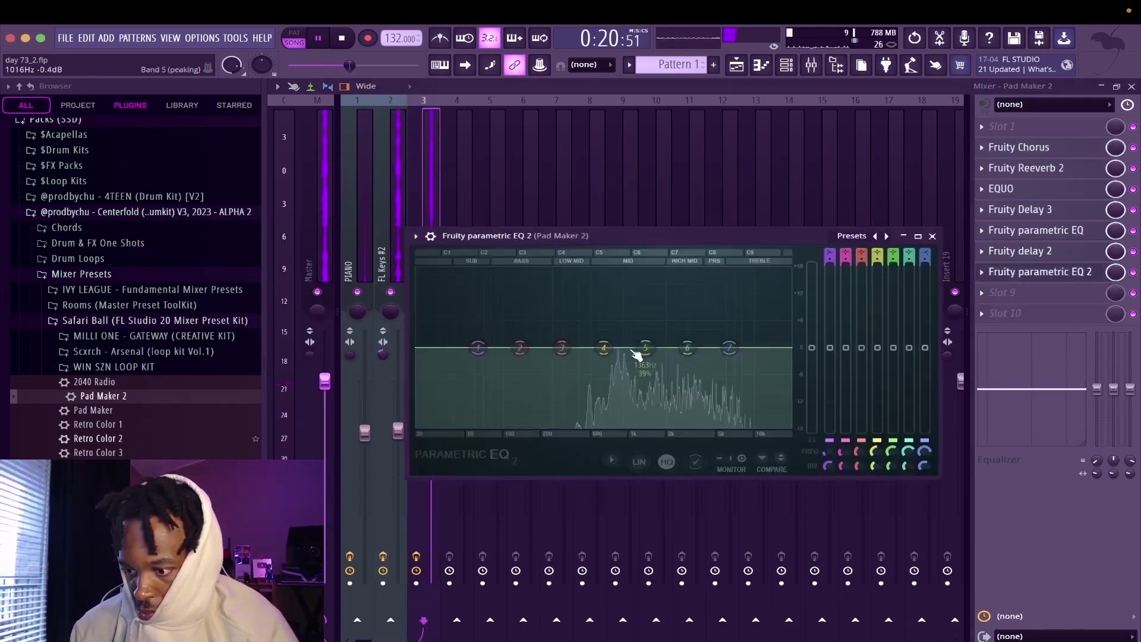
left_click(886, 236)
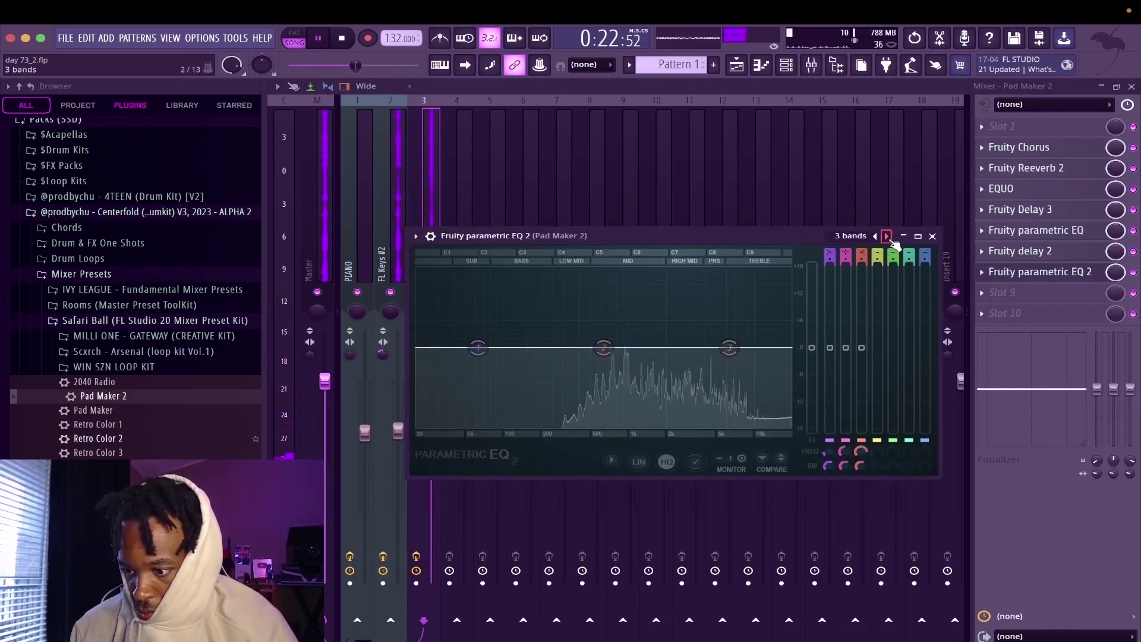
left_click(886, 236)
left_click_drag(786, 348, 677, 348)
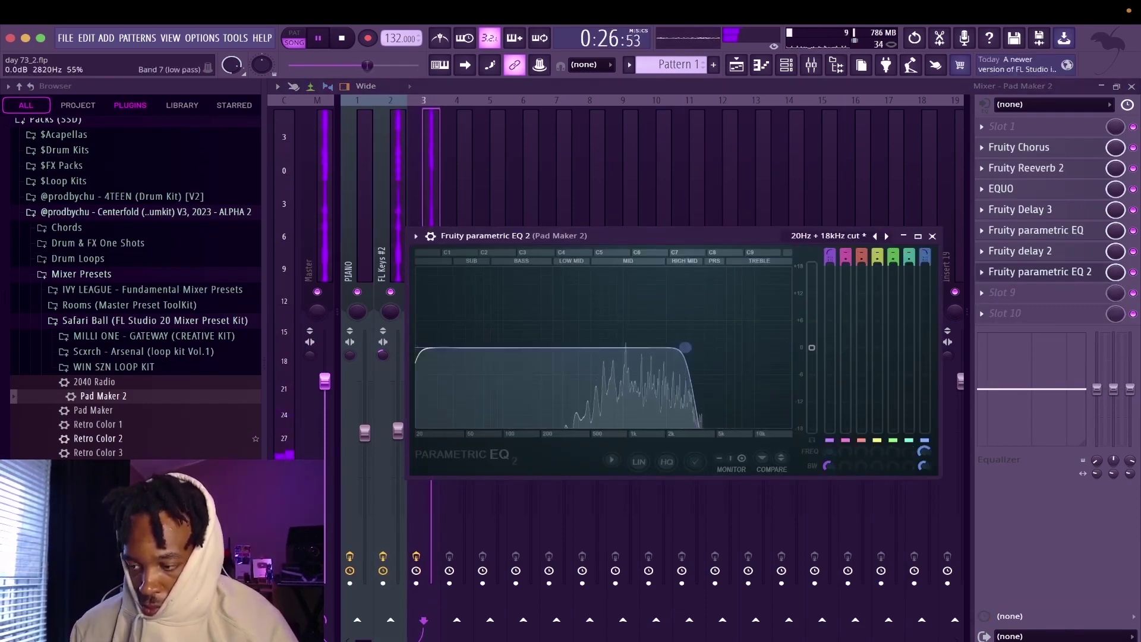
left_click_drag(423, 351, 565, 348)
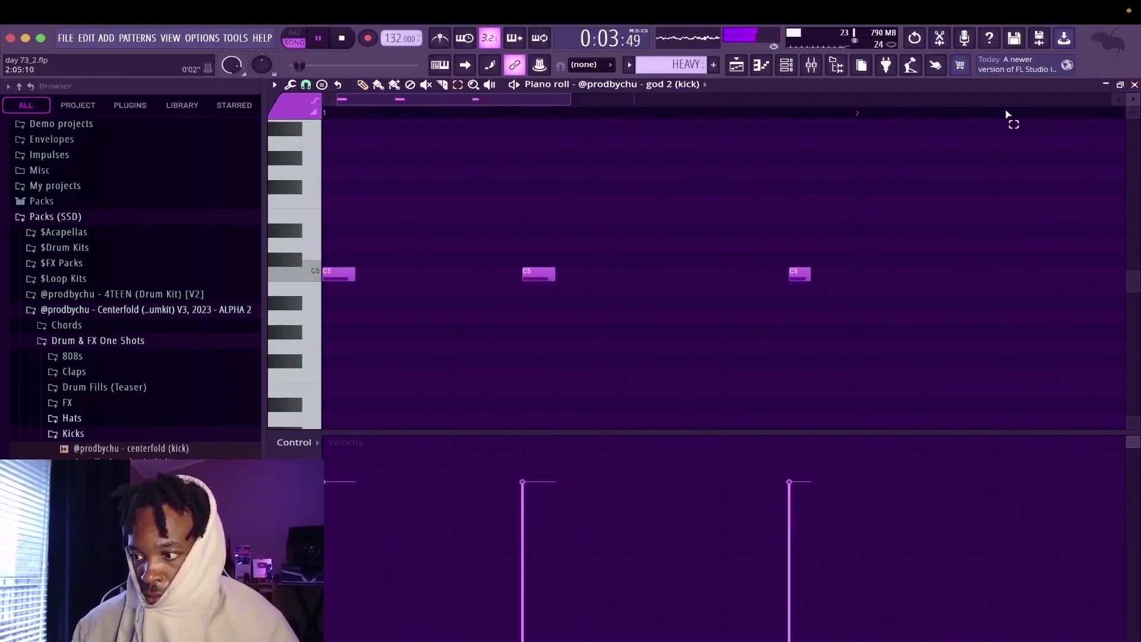
Step: Program the HEAVY pattern with the god 2 kick and WondaJack snare on C5 and place it along Track 7
scroll(1011, 116, "down", 3)
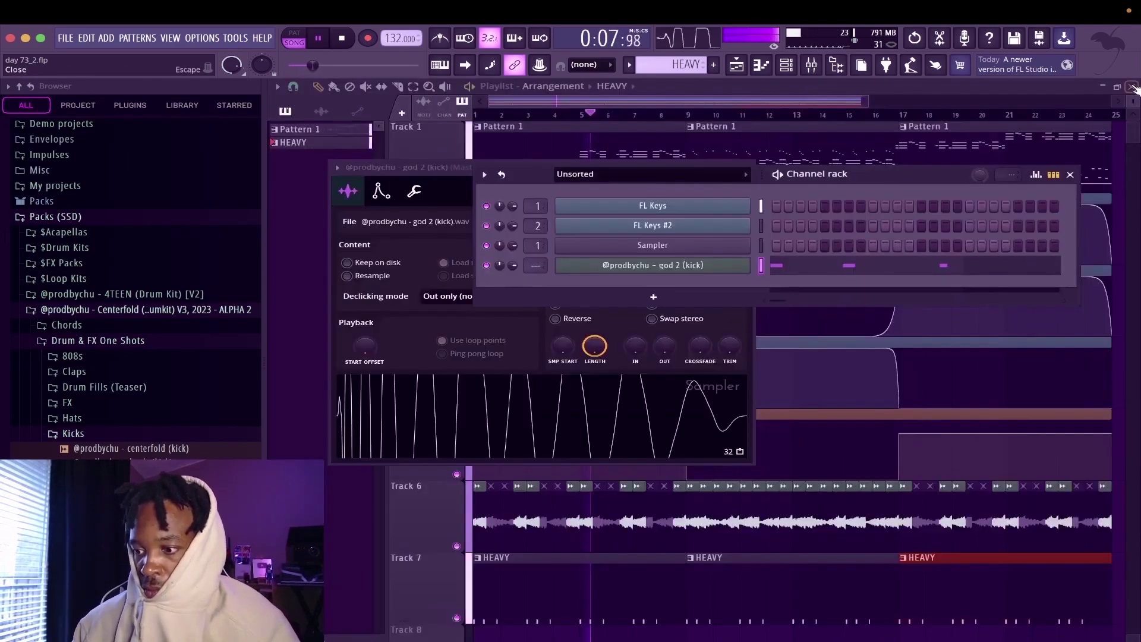
left_click(1135, 84)
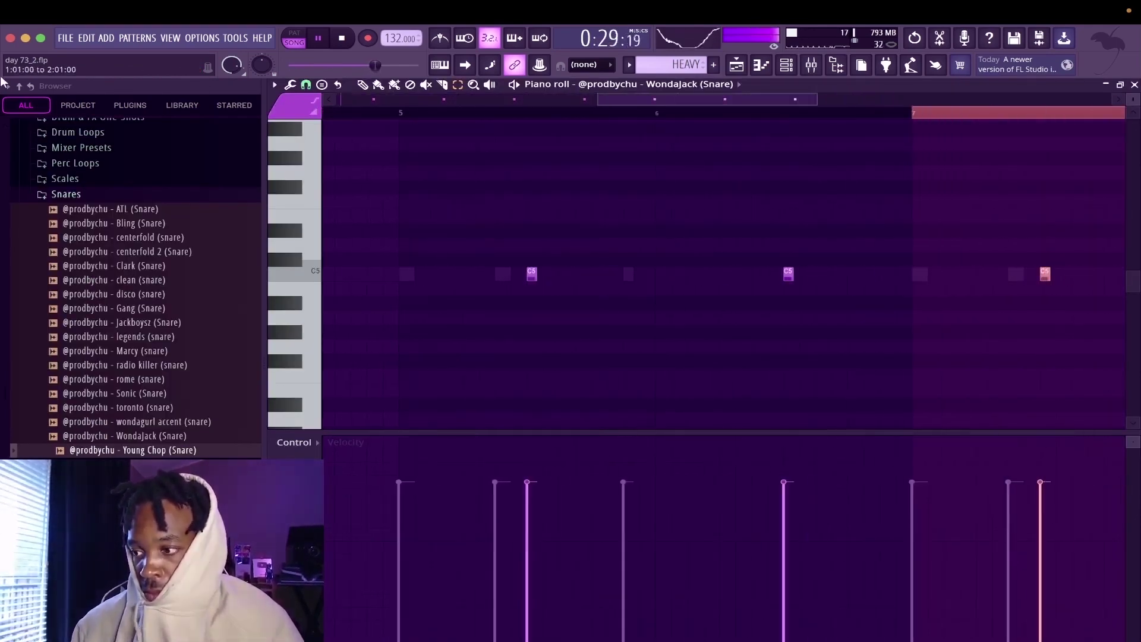
scroll(725, 273, "down", 5)
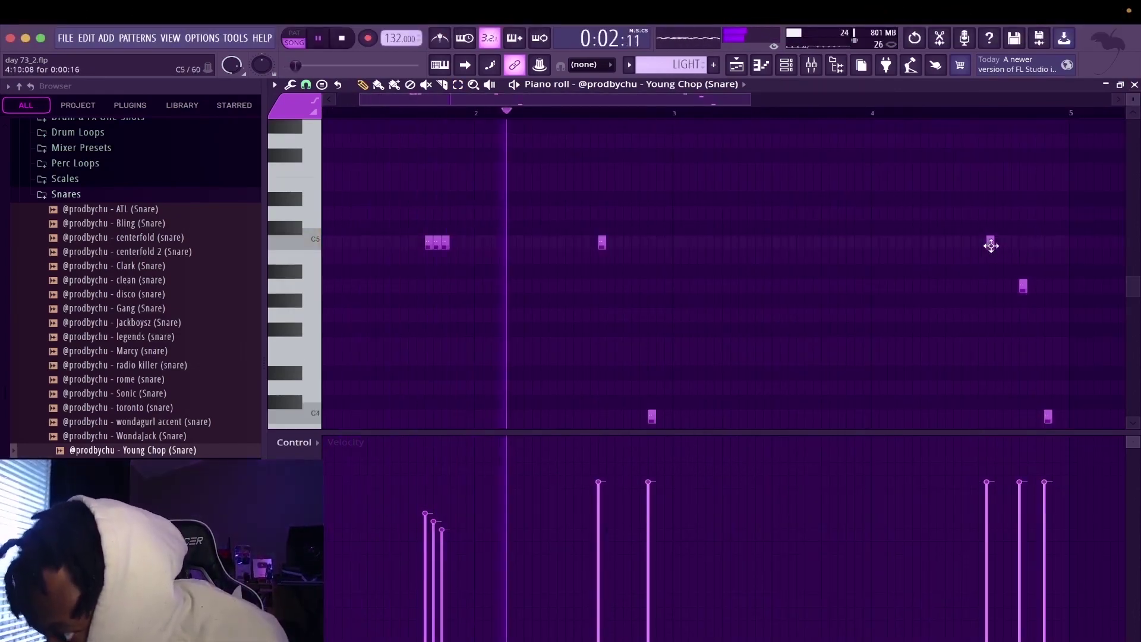
Step: Nudge the bar 4 C5 Young Chop snare note slightly later and try muting the A4 note that follows it
left_click_drag(991, 244, 999, 246)
left_click(875, 117)
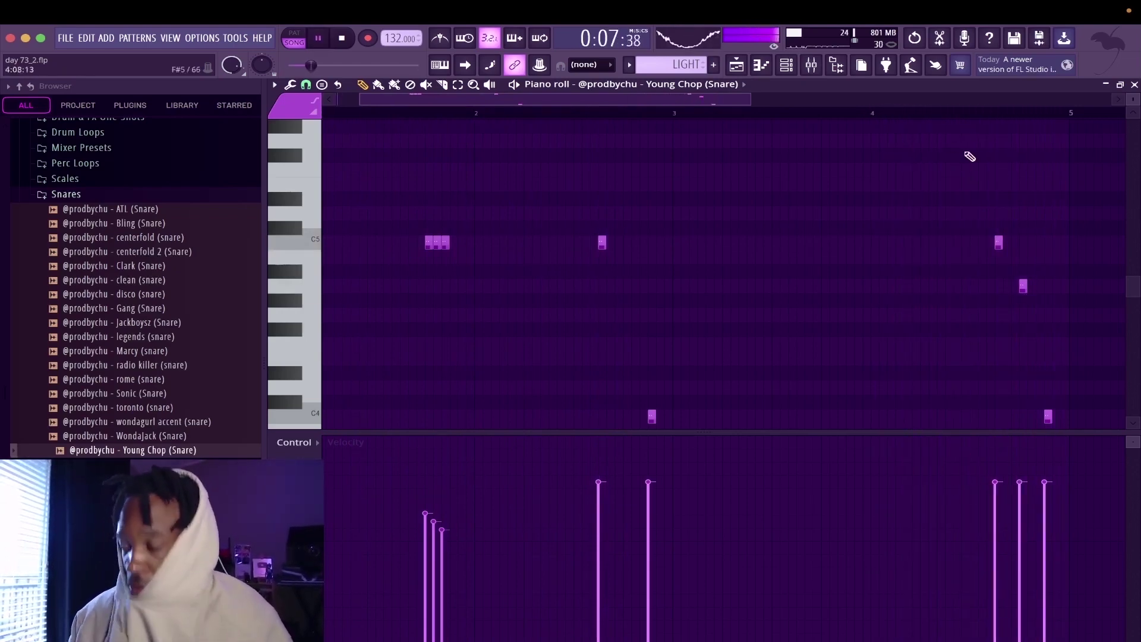
key("space")
key("t")
left_click(1020, 287)
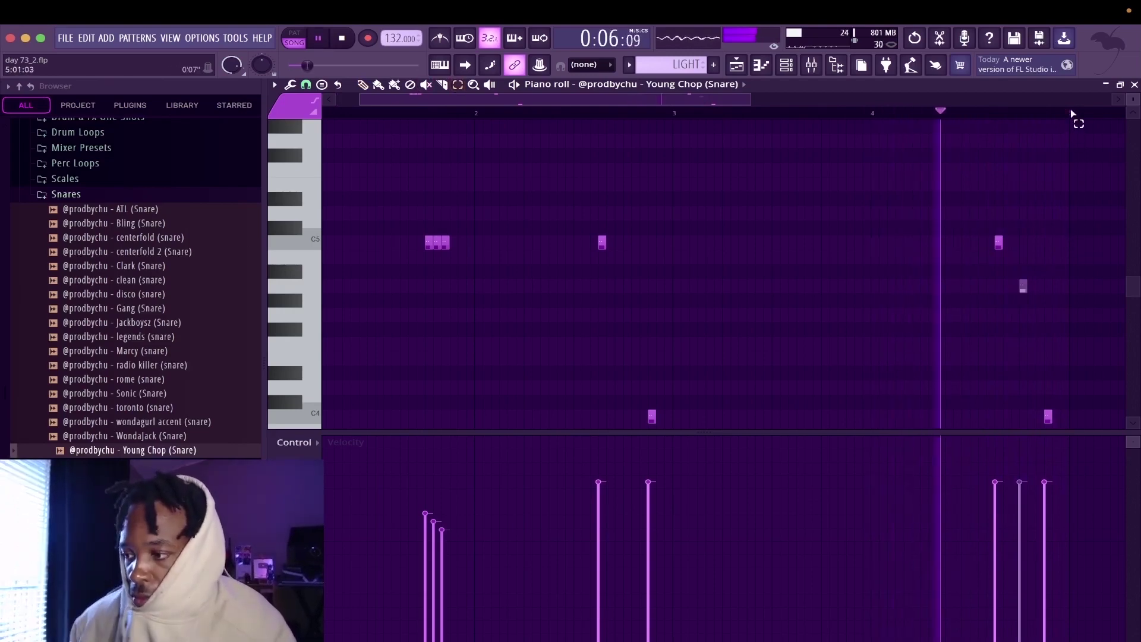
Step: Duplicate the four-bar Young Chop snare part into bars 5 to 8 and place the LIGHT pattern along Track 8
key("ctrl+a")
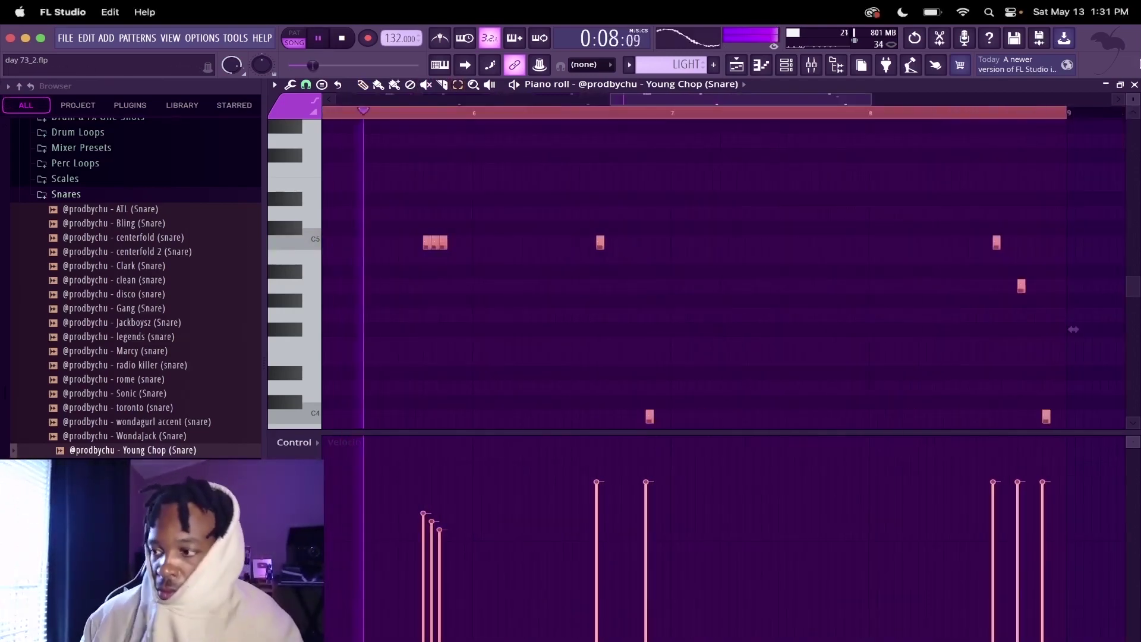
key("F5")
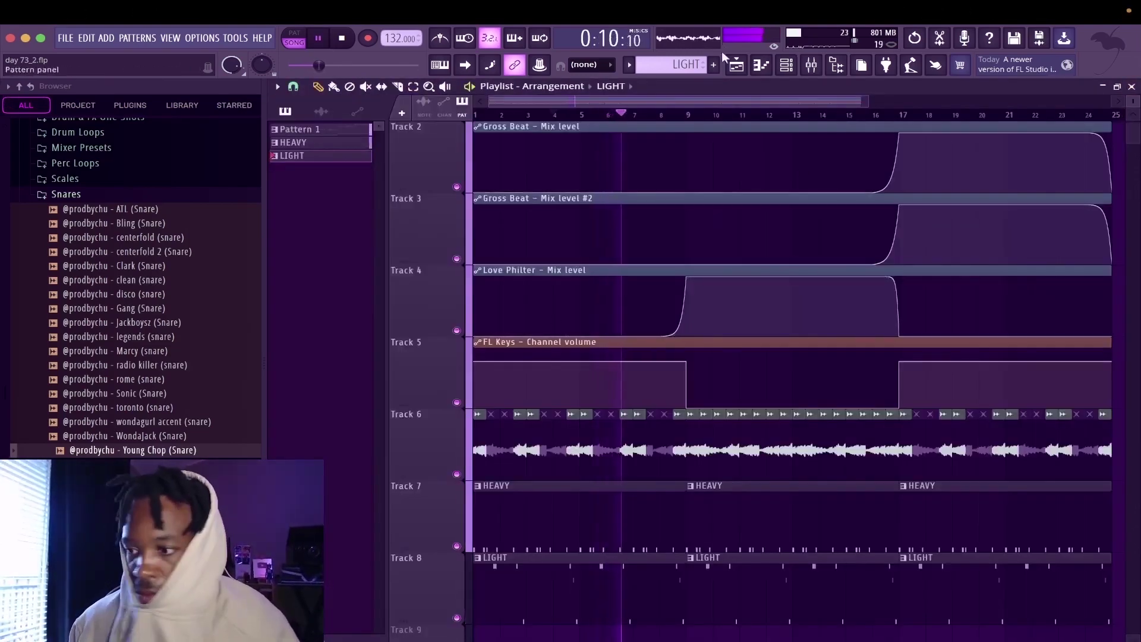
left_click(786, 65)
left_click(623, 306)
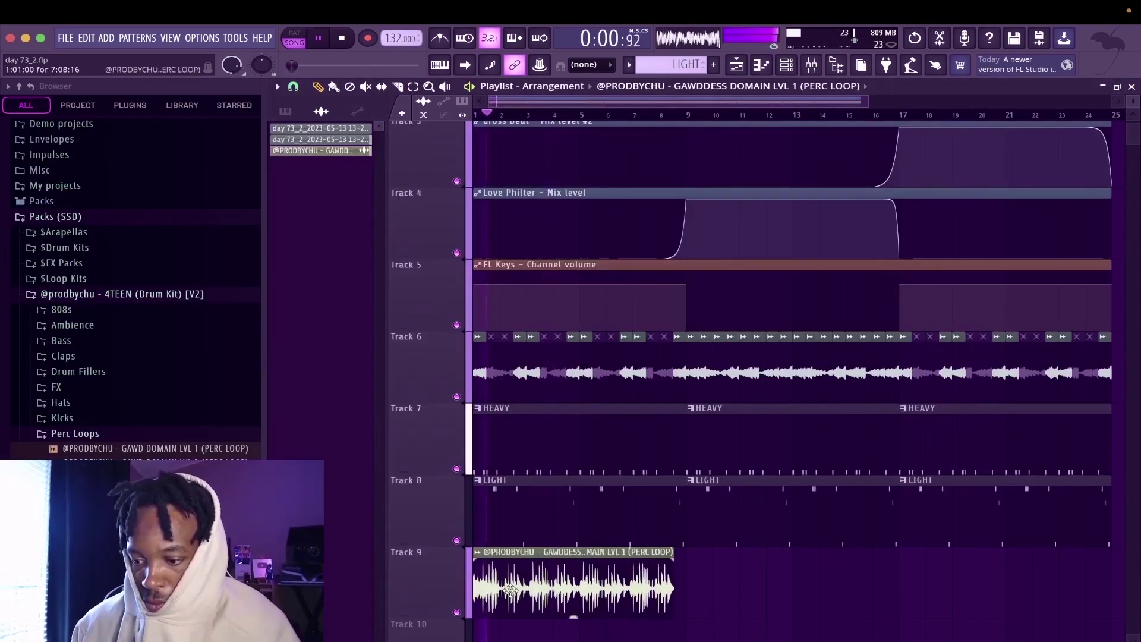
Step: Stretch the GAWDDESS DOMAIN LVL 1 perc loop on Track 9 to eight bars and shift its pitch up by 200 cents
double_click(570, 577)
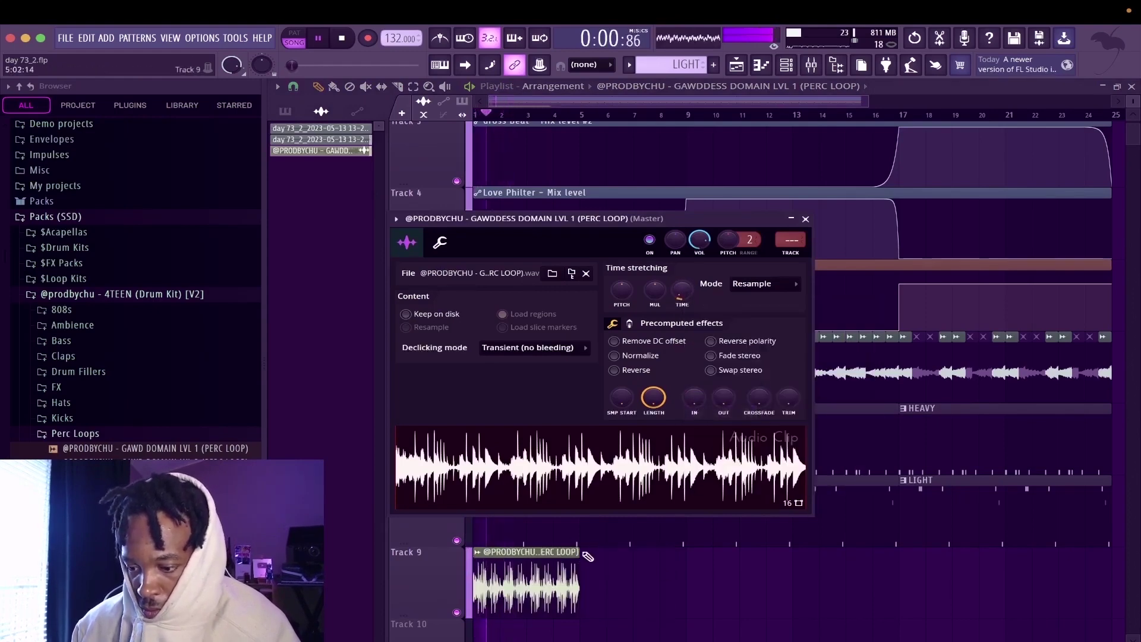
left_click(582, 551)
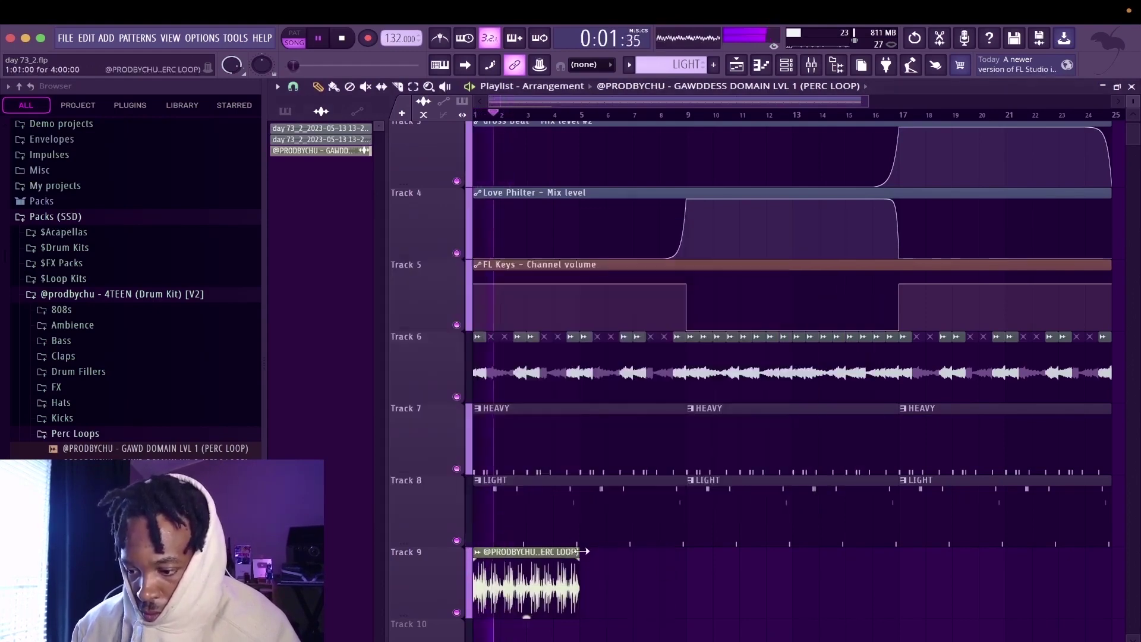
left_click_drag(582, 551, 688, 562)
key("space")
key("space")
double_click(634, 576)
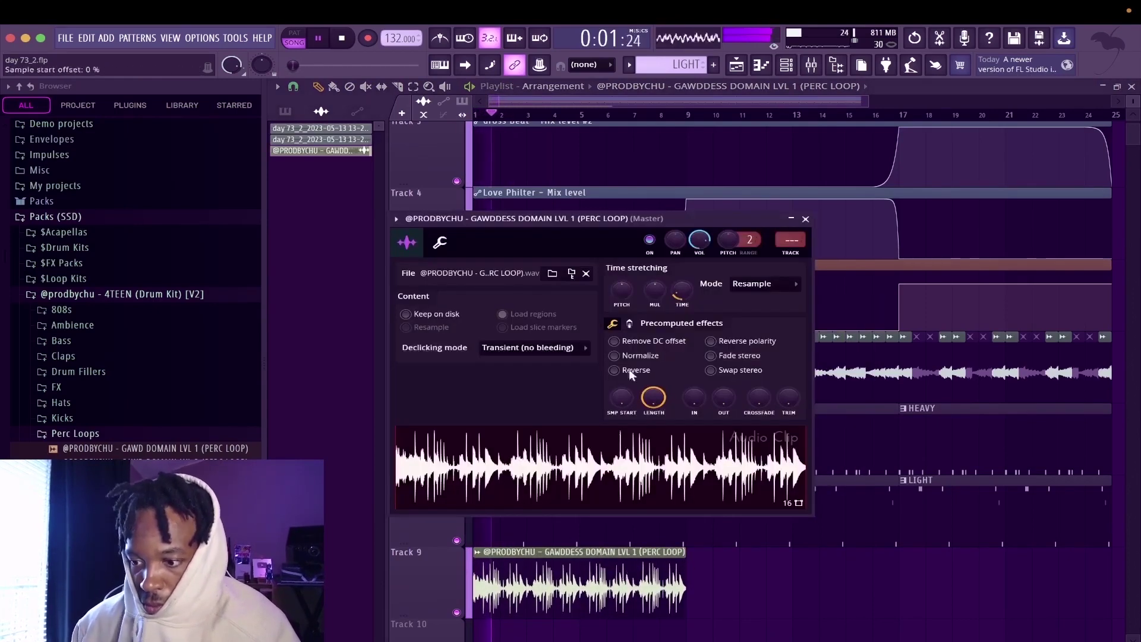
left_click(622, 291)
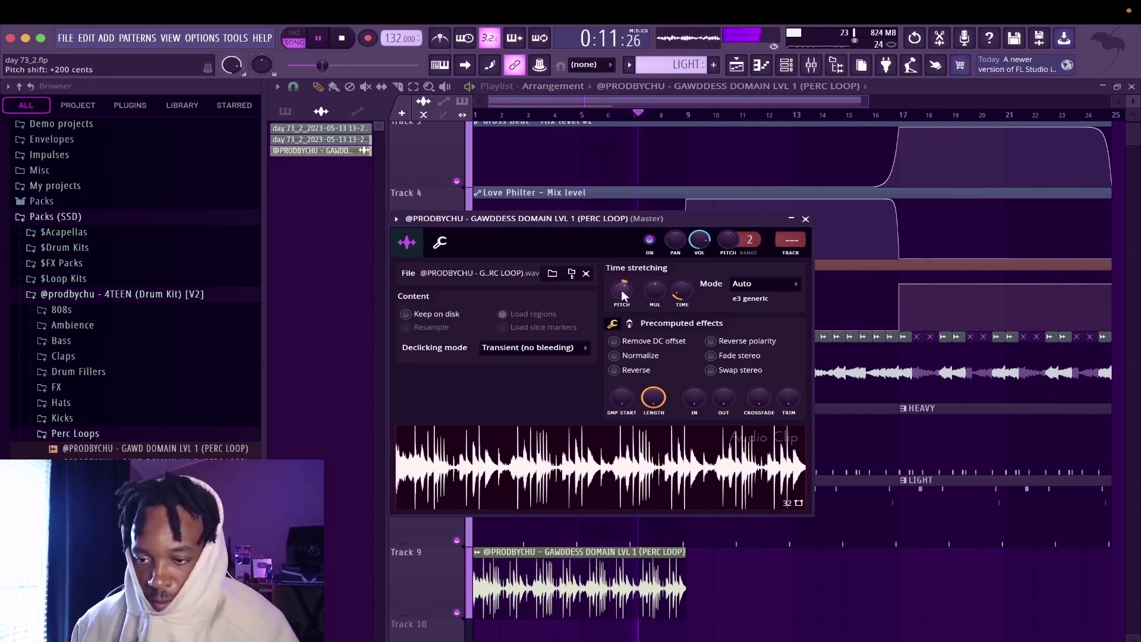
Step: Repeat the eight-bar perc loop twice along Track 9 through bar 24 and lower its channel volume to 40%
left_click(631, 584)
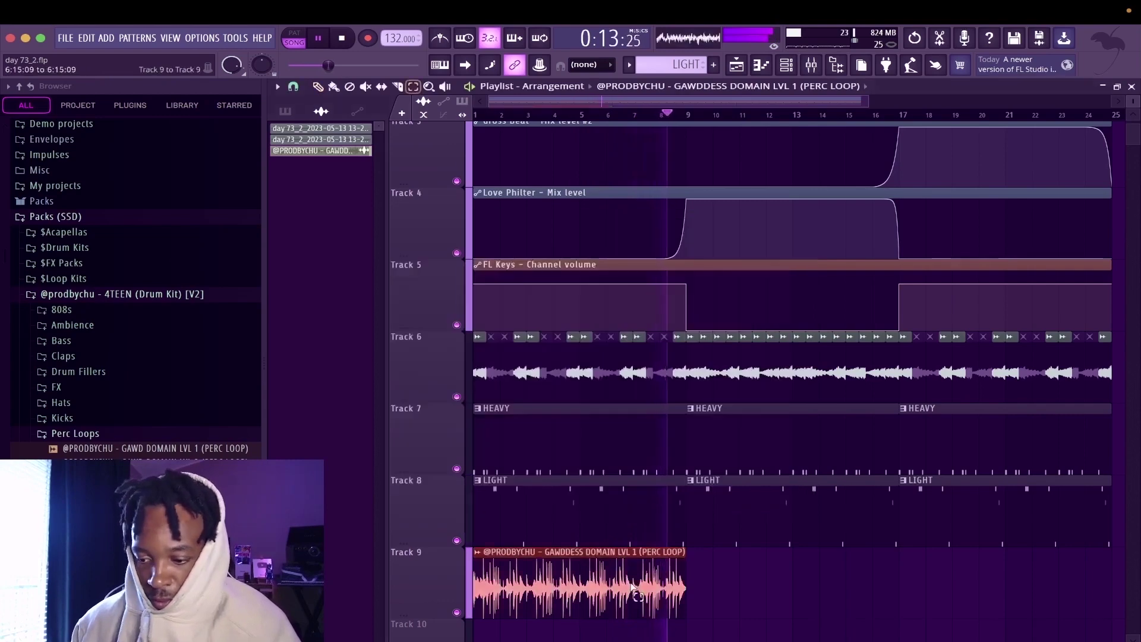
key("ctrl+b")
key("ctrl+b")
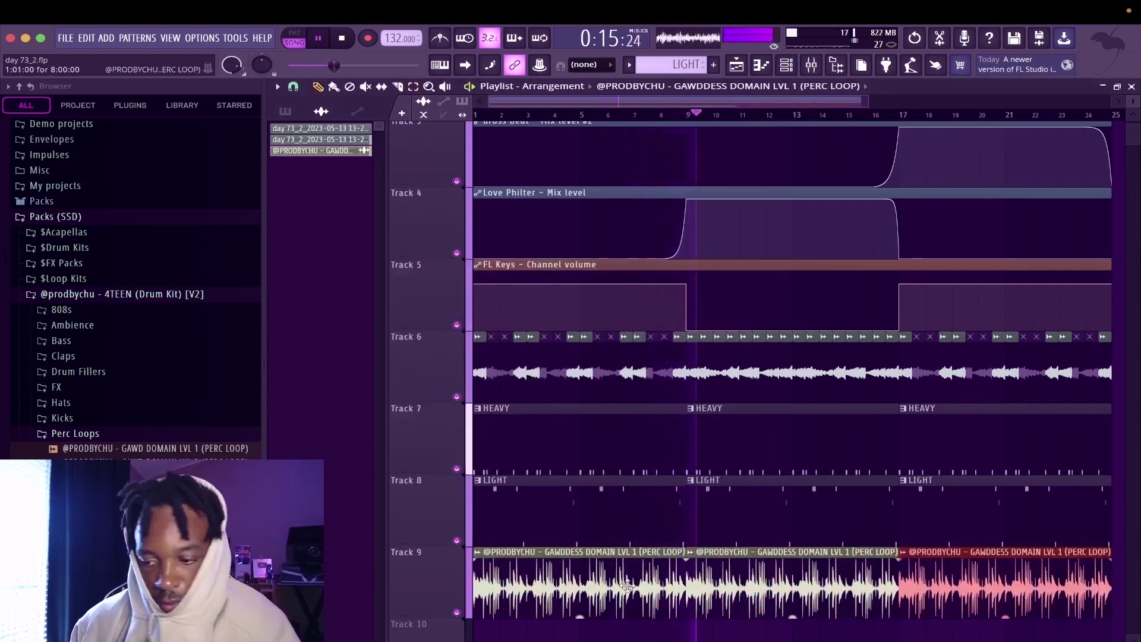
double_click(636, 589)
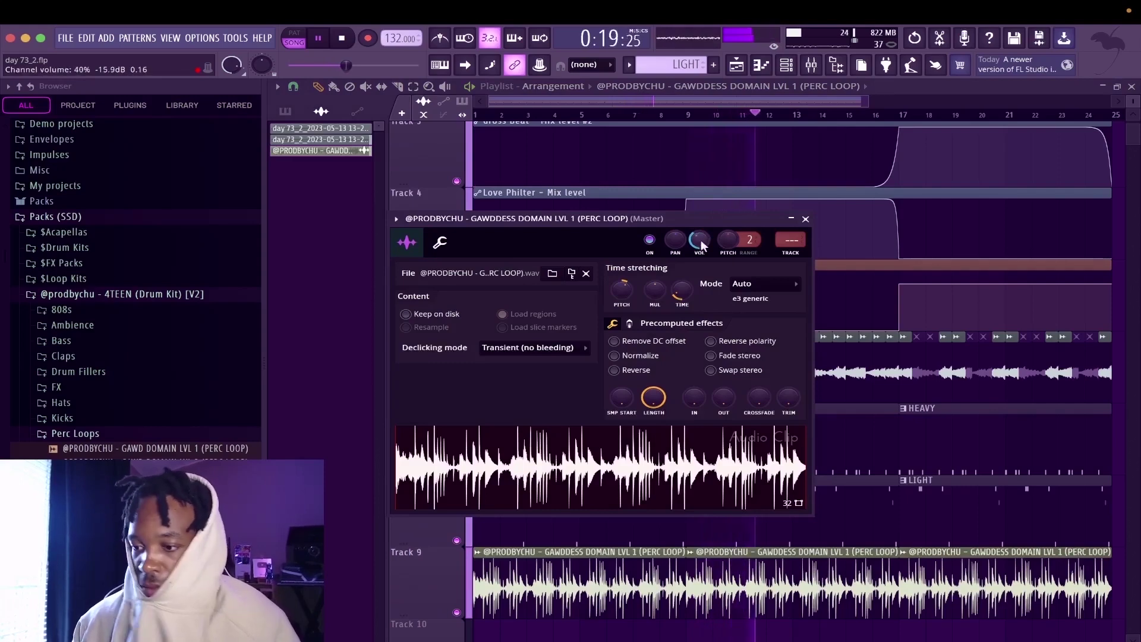
left_click(812, 66)
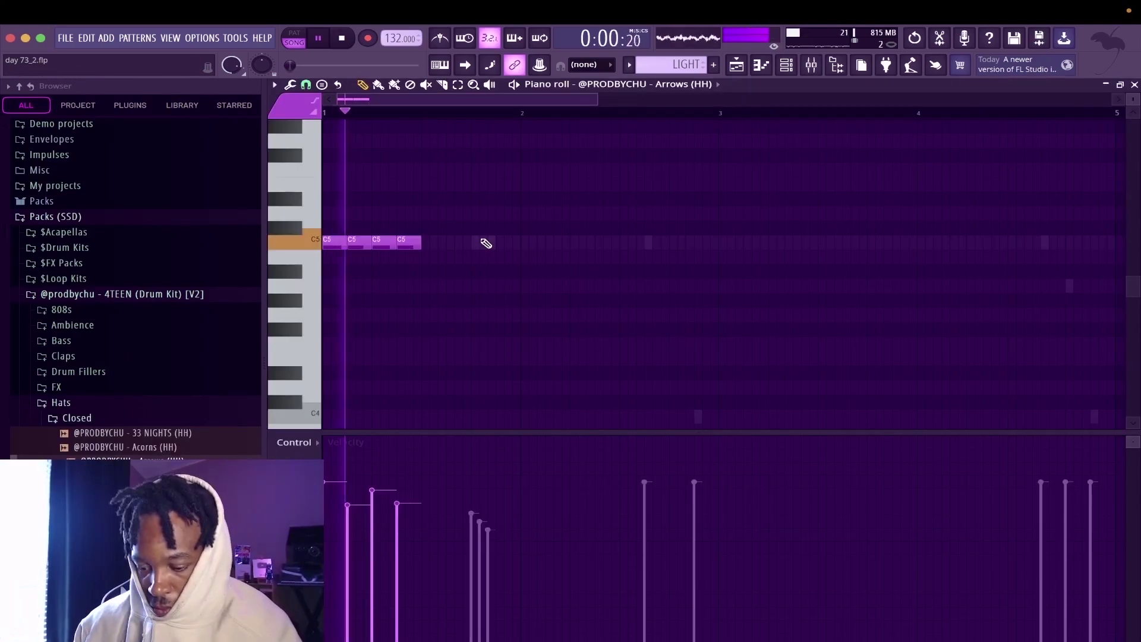
Step: Duplicate the four-note Arrows hi-hat group on C5 until it fills all eight bars of the LIGHT pattern
key("ctrl+b")
key("ctrl+b")
key("ctrl+b")
key("ctrl+b")
key("ctrl+b")
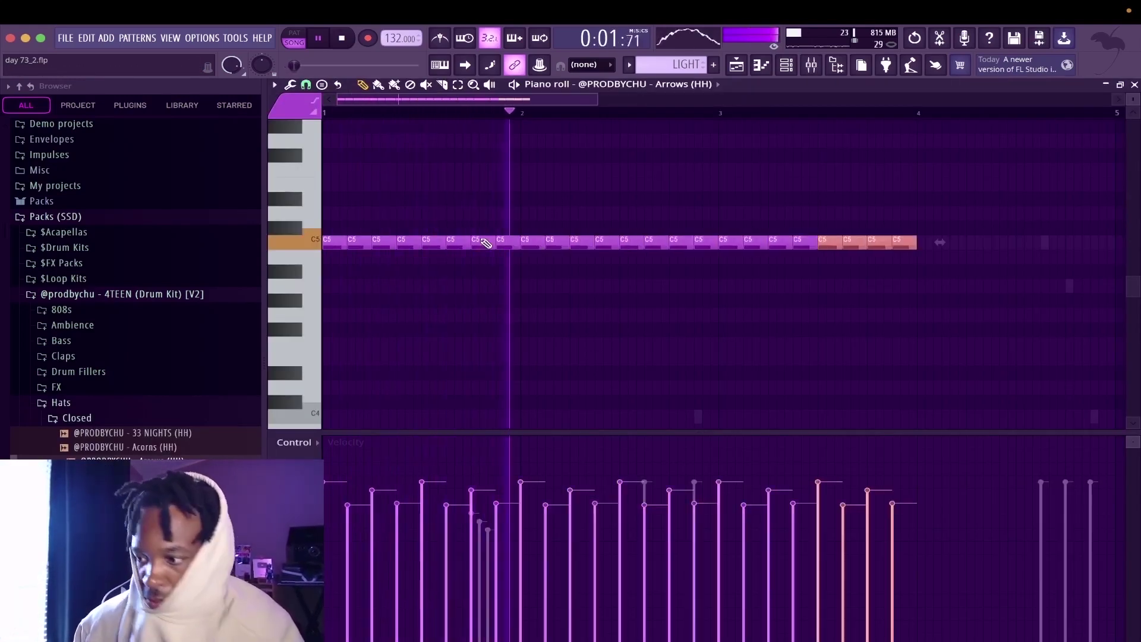
key("ctrl+b")
key("ctrl+b")
key("ctrl+b")
key("ctrl+b")
key("ctrl+b")
key("ctrl+b")
key("ctrl+b")
key("ctrl+b")
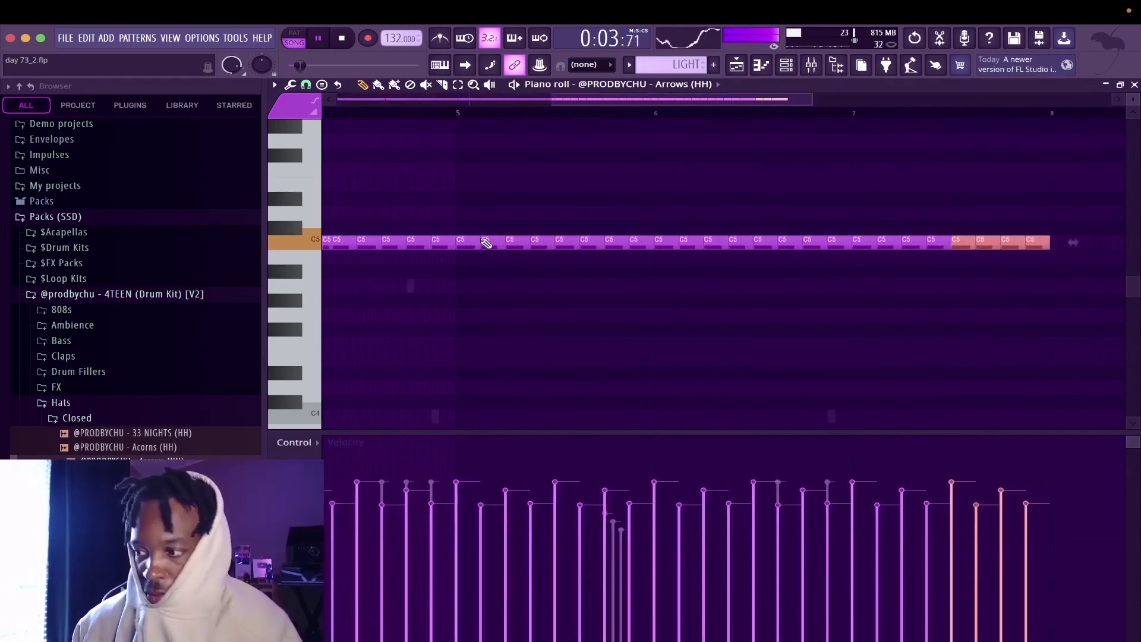
key("ctrl+b")
key("ctrl+b")
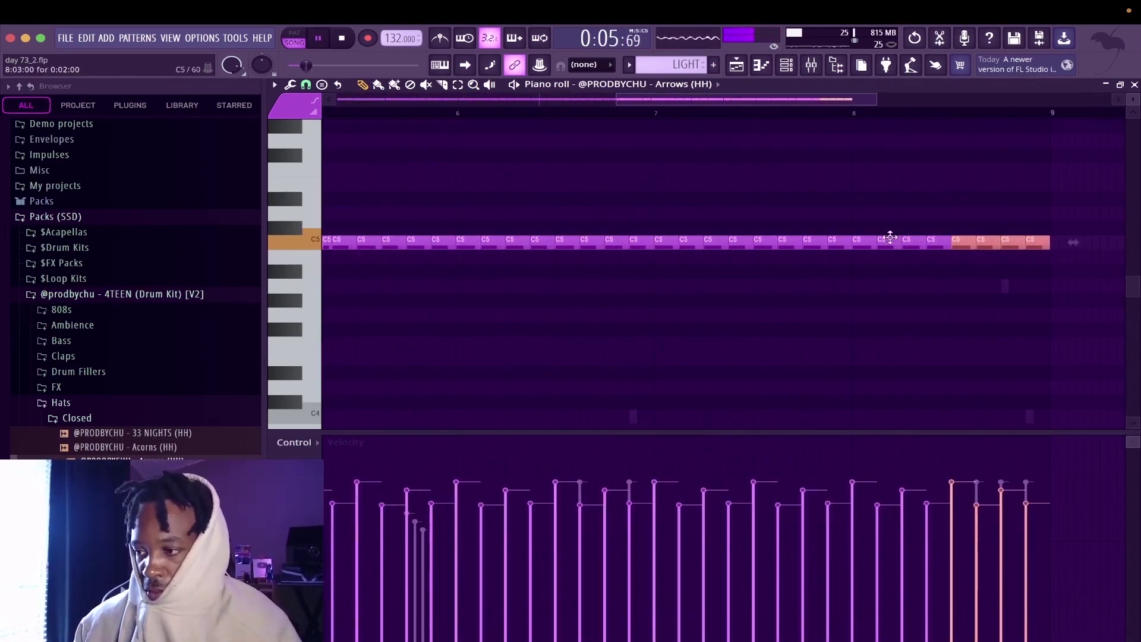
left_click(1135, 85)
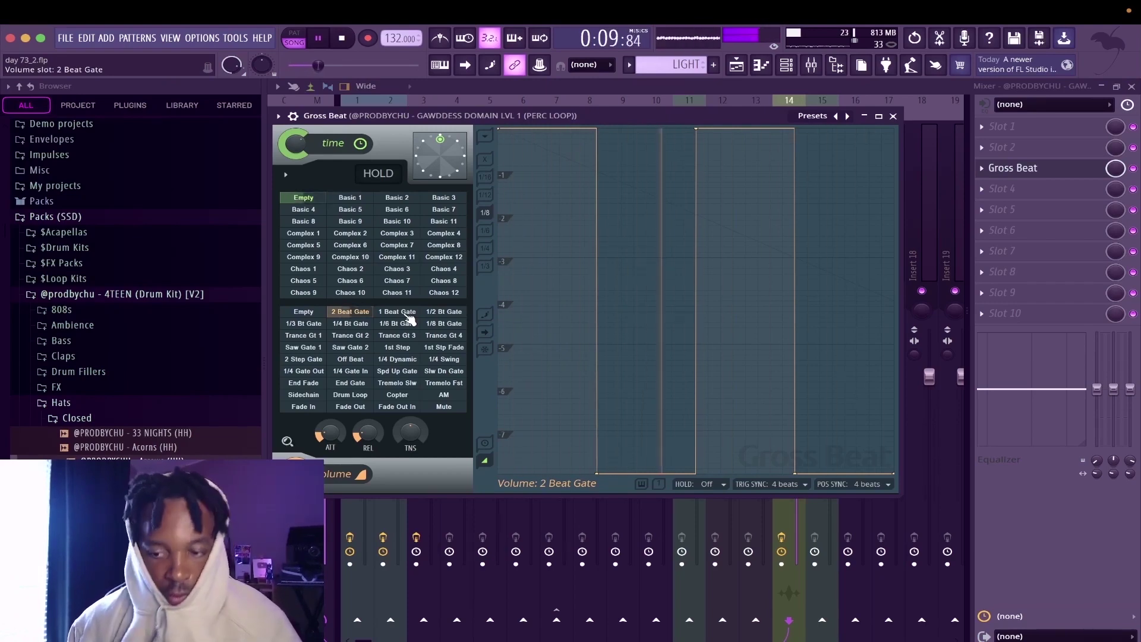
Step: On the perc loop's mixer track, set Gross Beat's volume to 1 Beat Gate and add Fruity parametric EQ 2 with the Radio preset
left_click(407, 315)
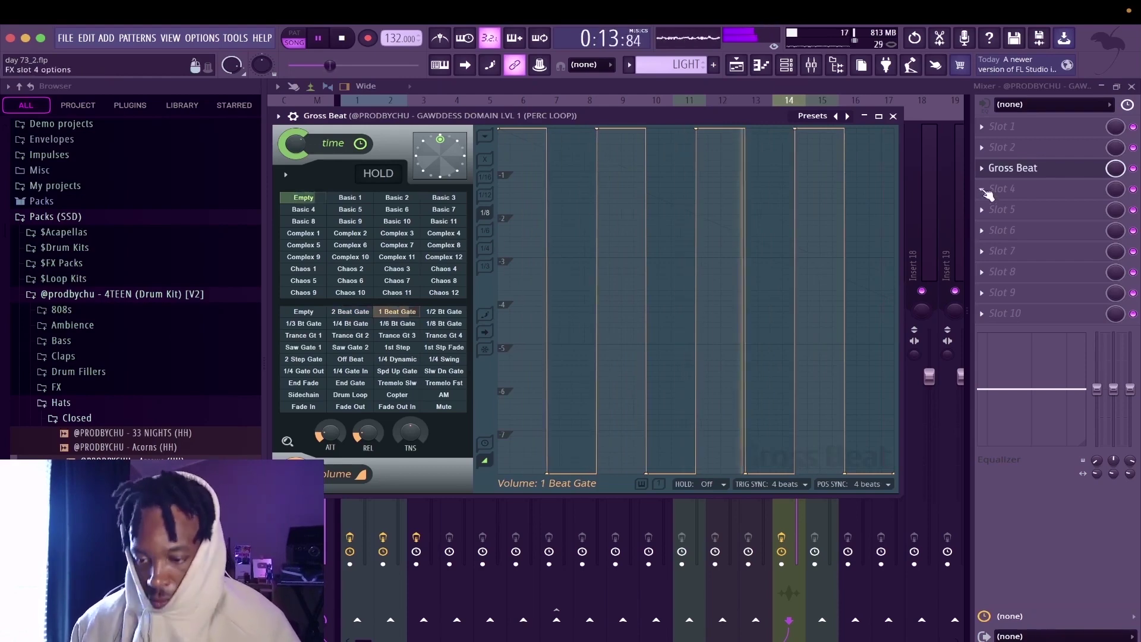
left_click(984, 189)
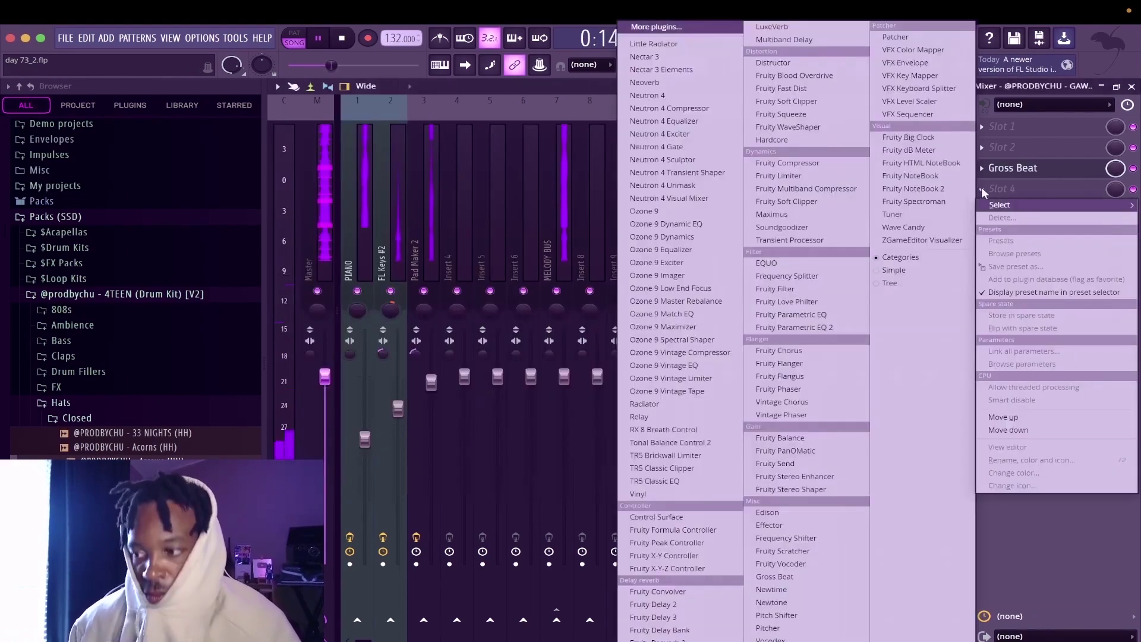
left_click(829, 328)
left_click(758, 133)
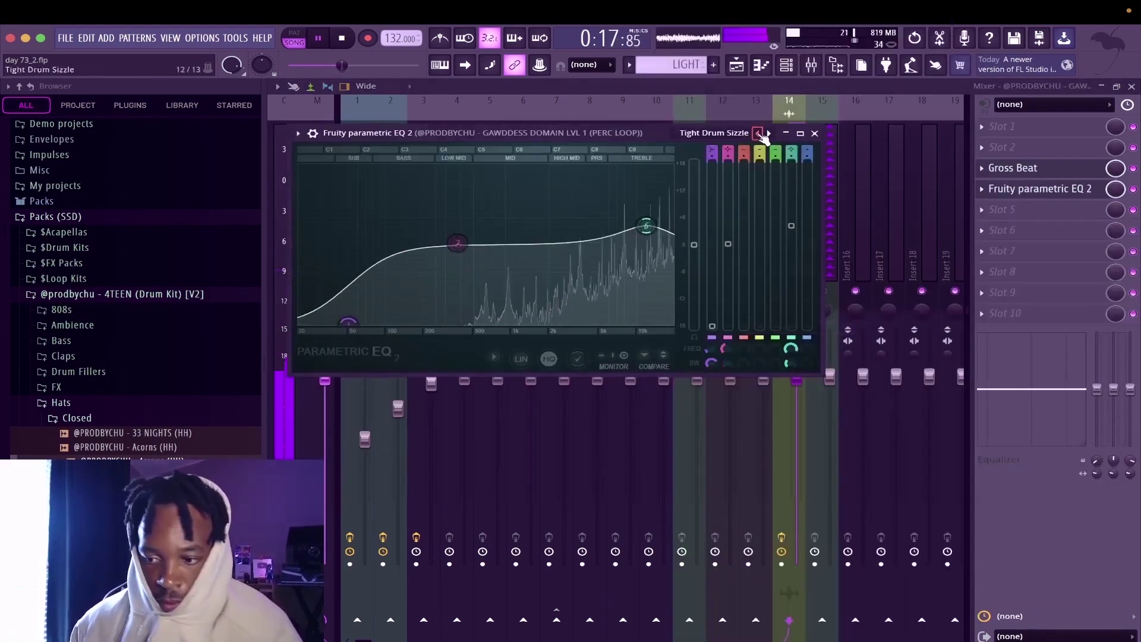
left_click(759, 134)
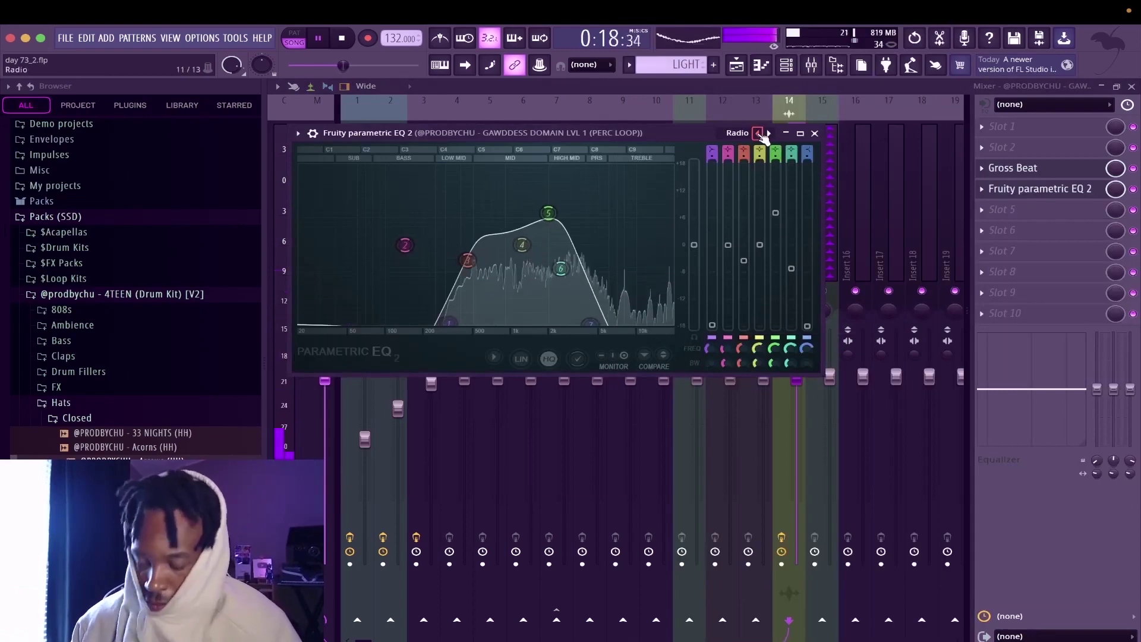
left_click(814, 133)
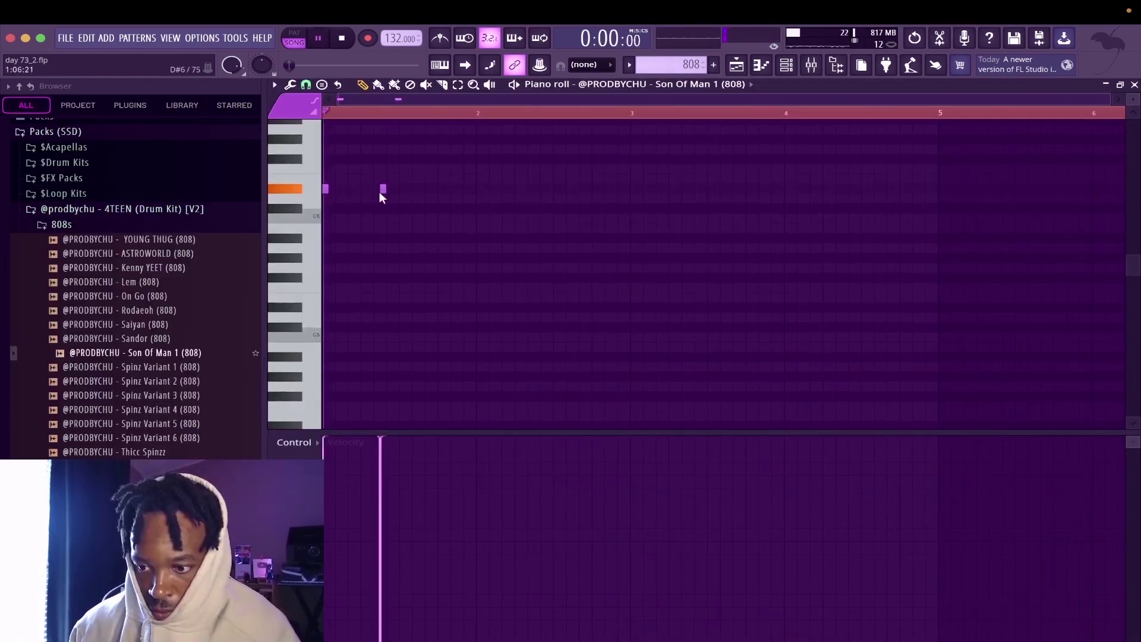
Step: Add a third D#6 note to the Son Of Man 1 808 late in bar 1 and duplicate the two-bar pattern through bar 8
left_click(456, 189)
left_click(459, 189)
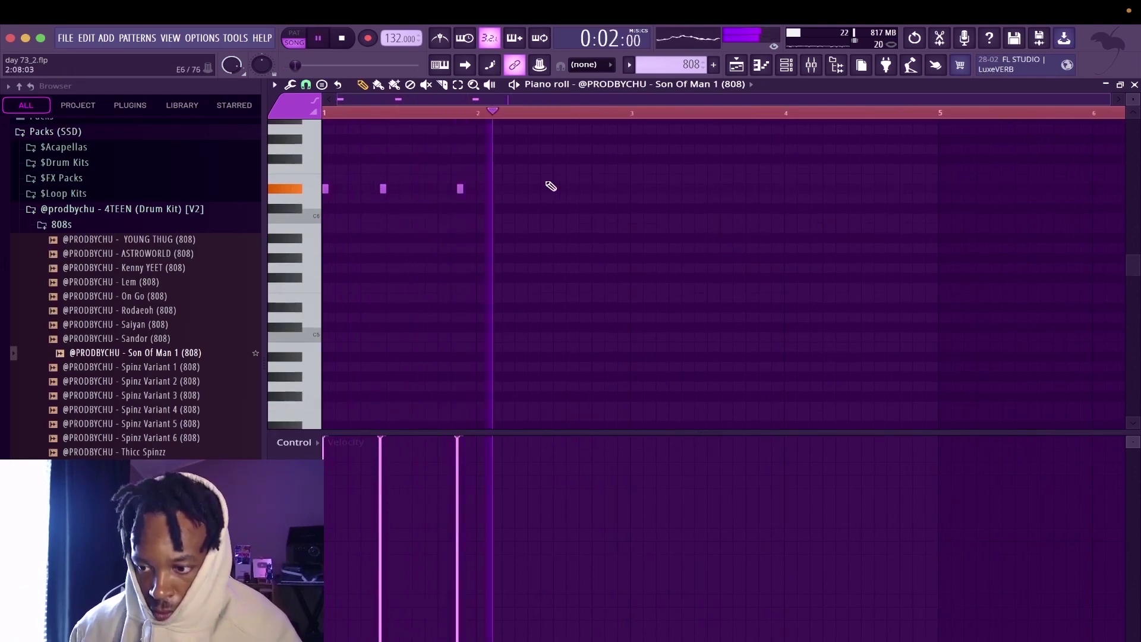
left_click_drag(634, 121, 152, 122)
key("ctrl+b")
key("ctrl+b")
key("ctrl+b")
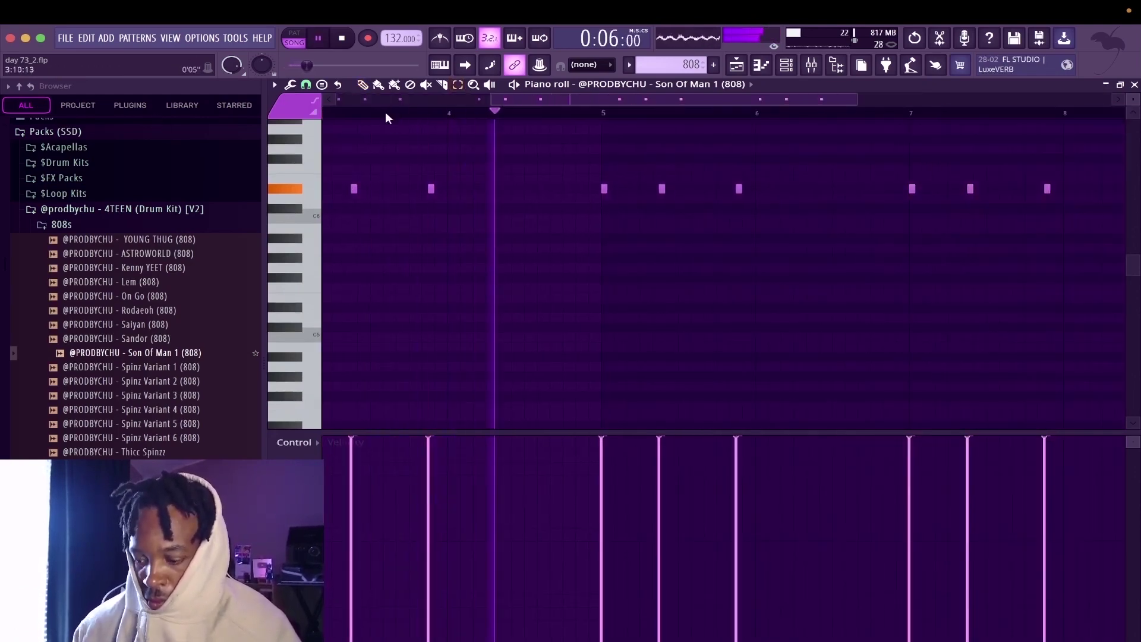
Step: Transpose the 808 notes down an octave and rework them into an eight-bar line on B4, A#4, G#4 and D#5 with three-note rolls
key("ctrl+Down")
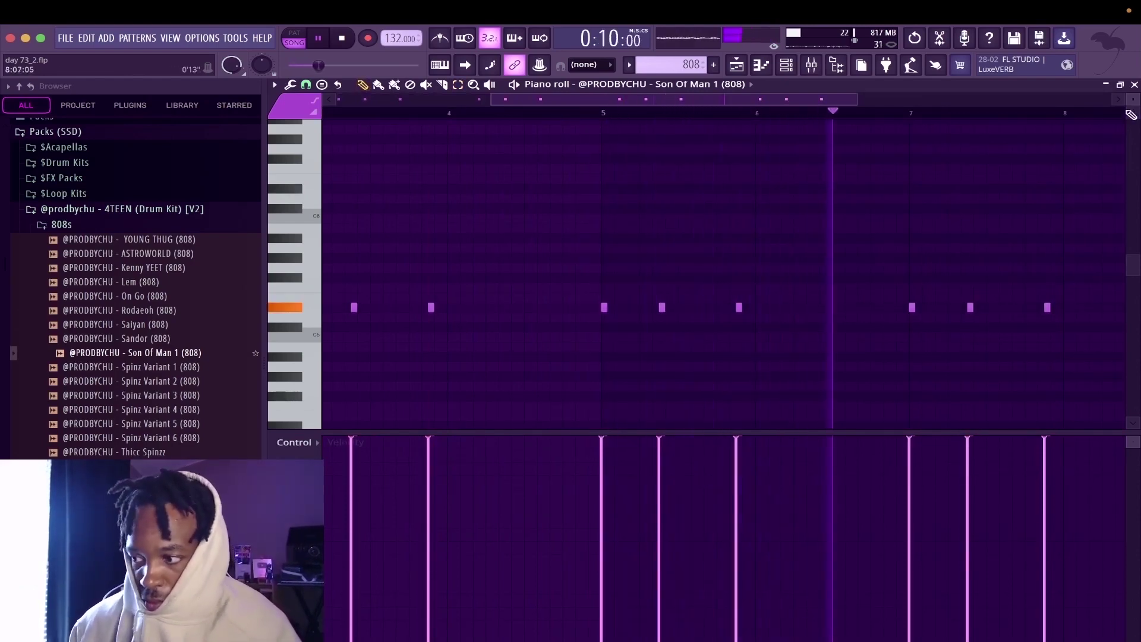
left_click(1135, 85)
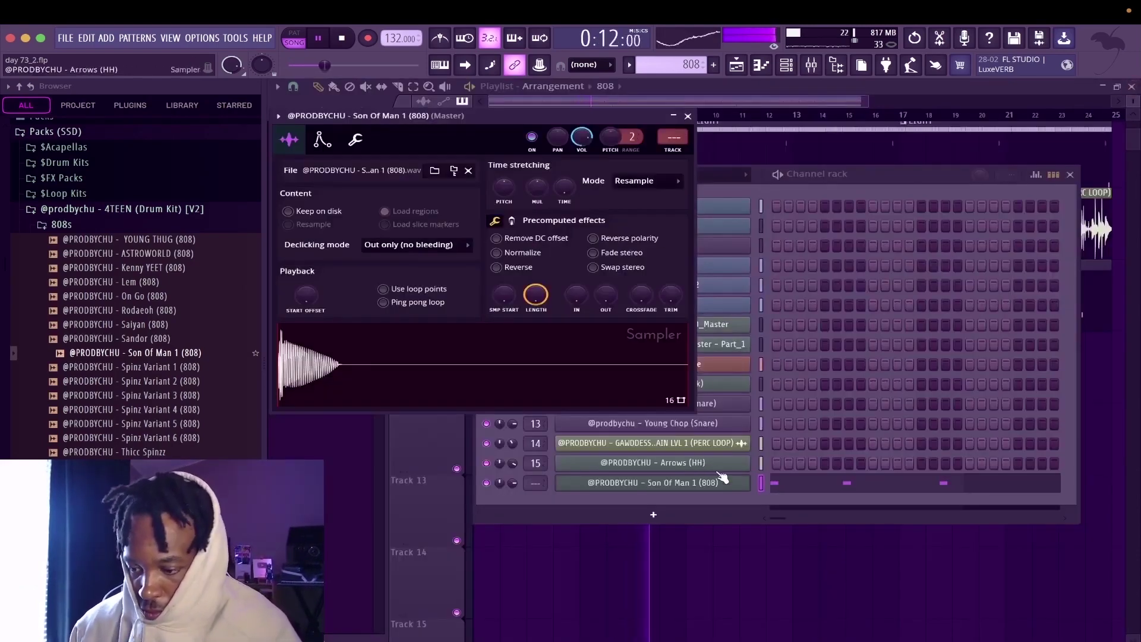
left_click(767, 483)
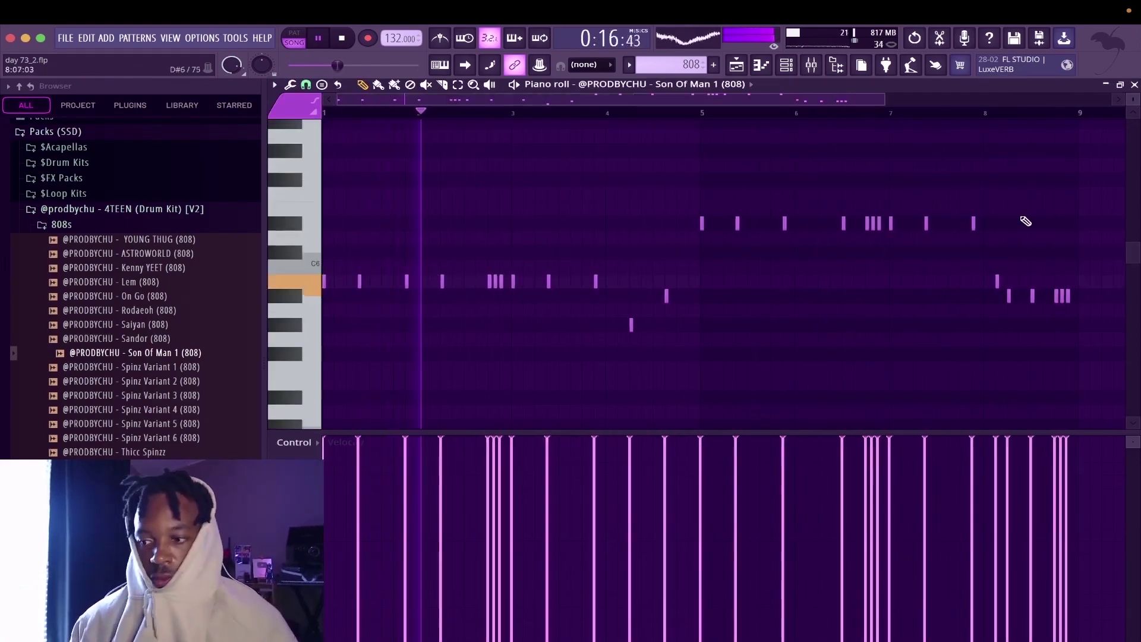
scroll(1047, 191, "up", 3)
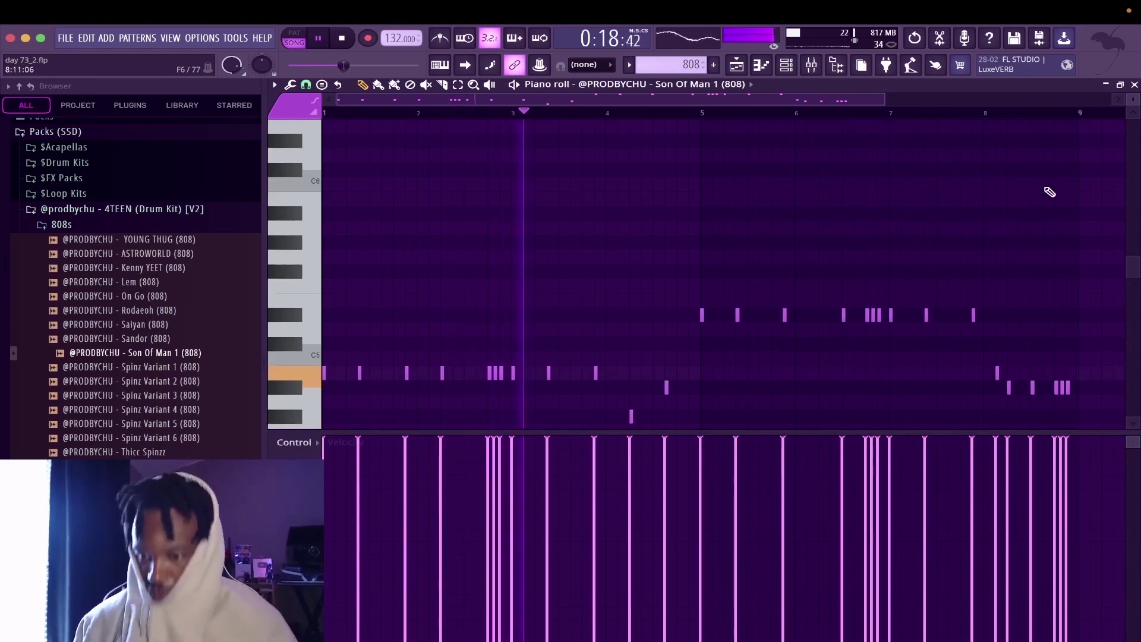
Step: Save the project and transpose the 808 notes up an octave
key("ctrl+s")
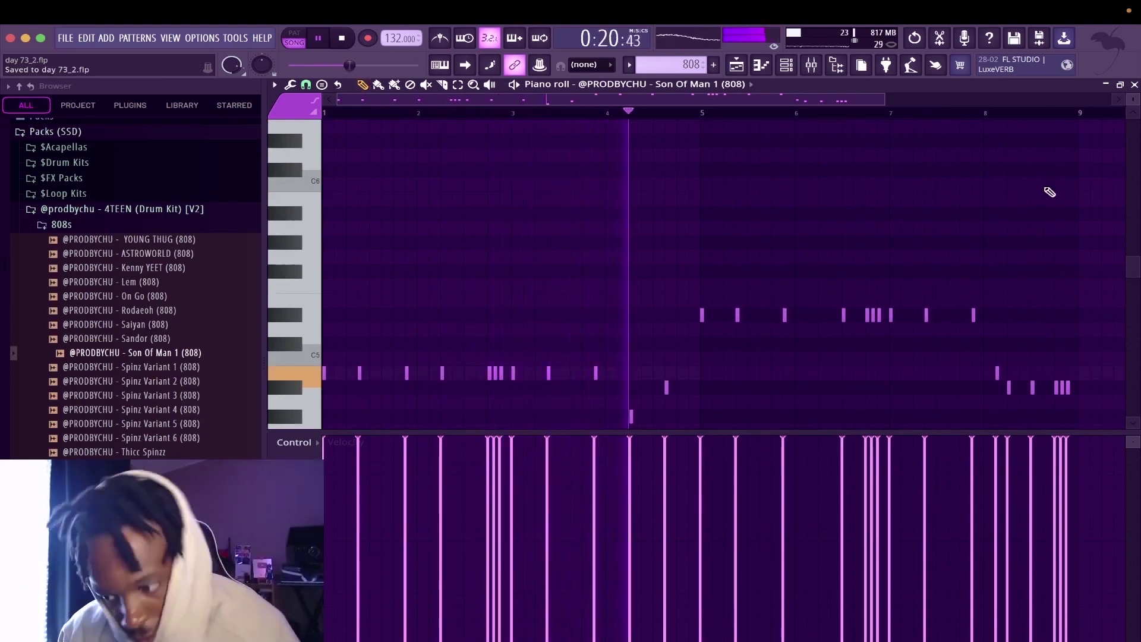
key("ctrl")
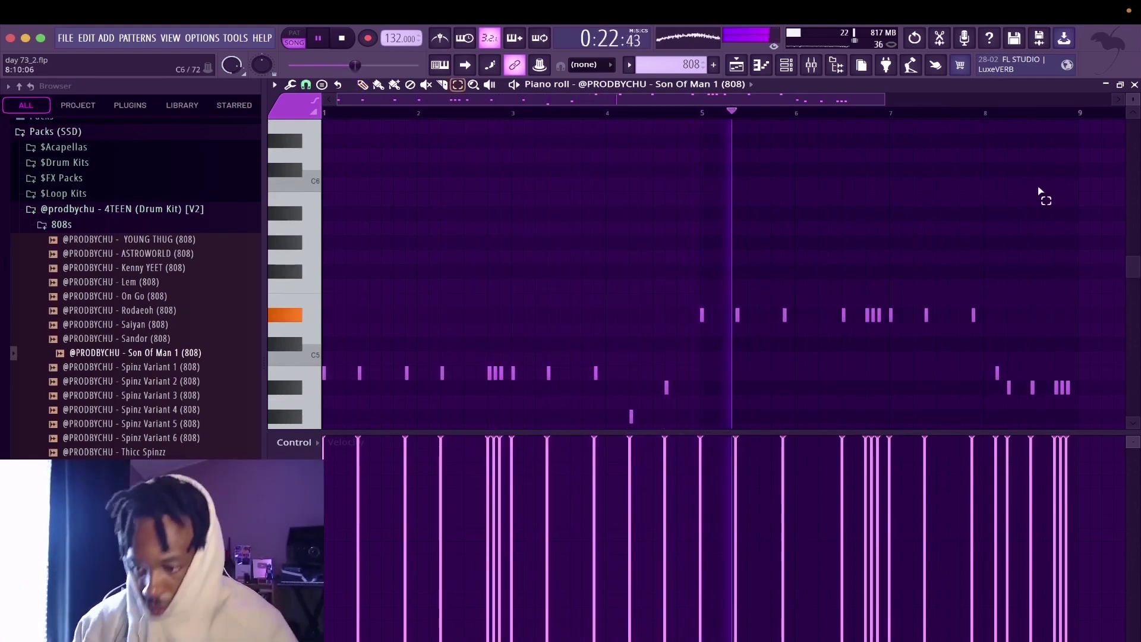
key("ctrl+Up")
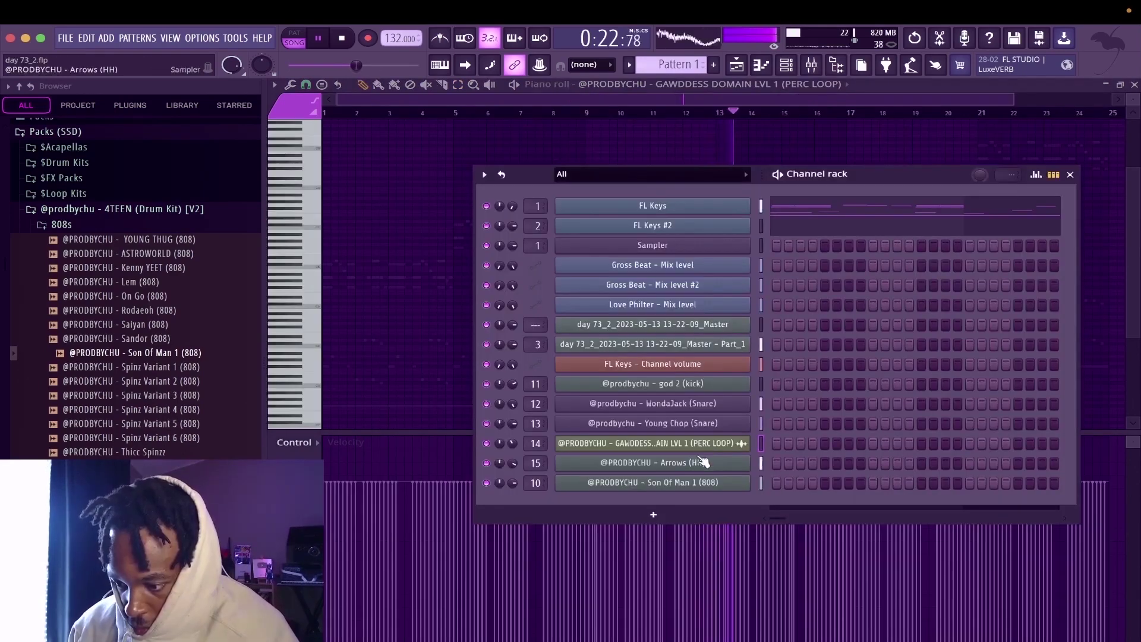
Step: Set the Arrows (HH) hi-hat sample's fade out to 100% and close the open editor windows
left_click(704, 462)
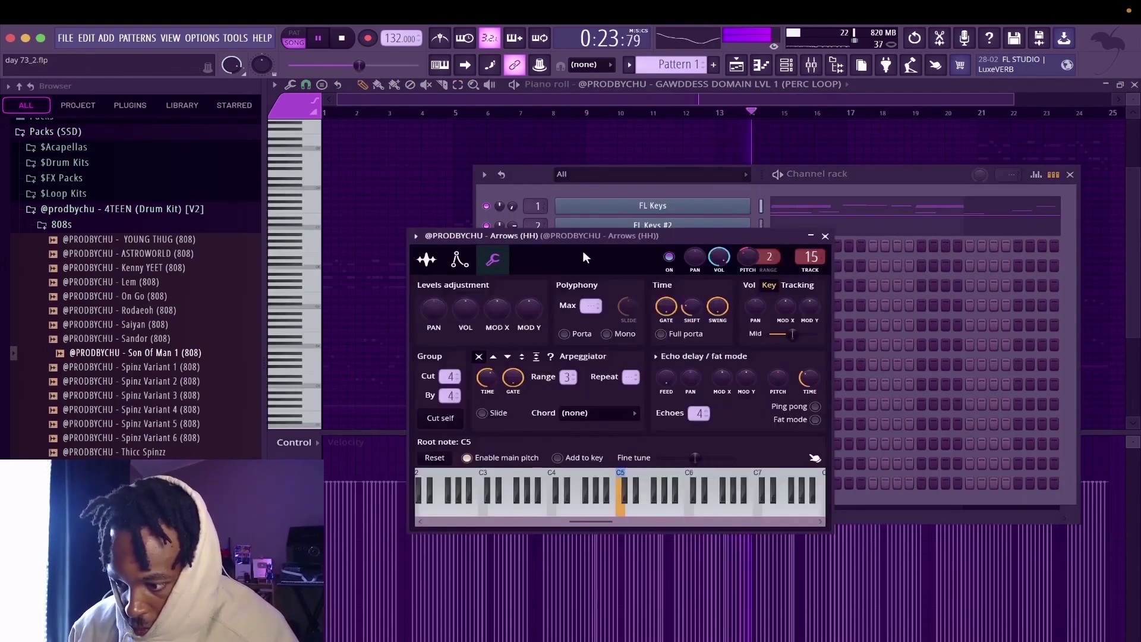
left_click(433, 266)
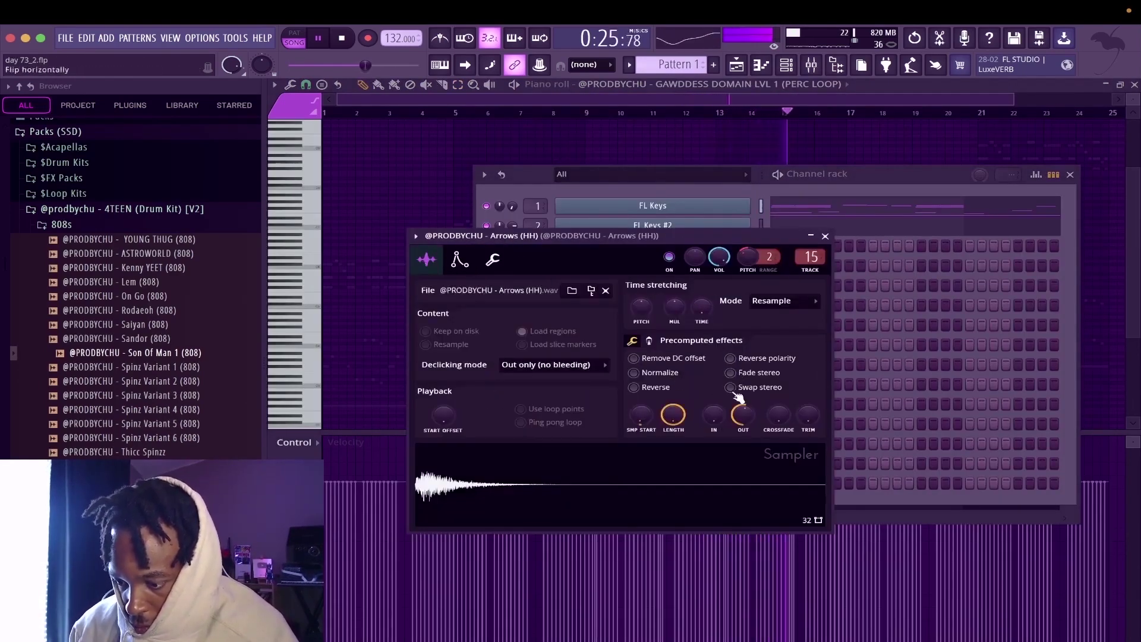
left_click_drag(743, 412, 744, 384)
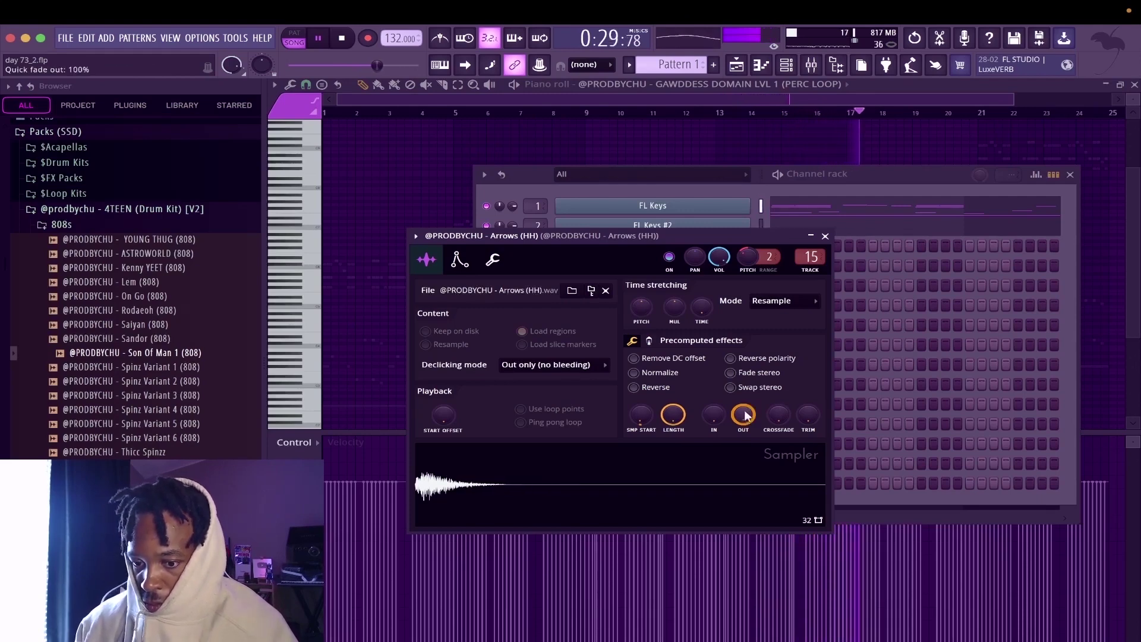
left_click(825, 236)
left_click(1072, 175)
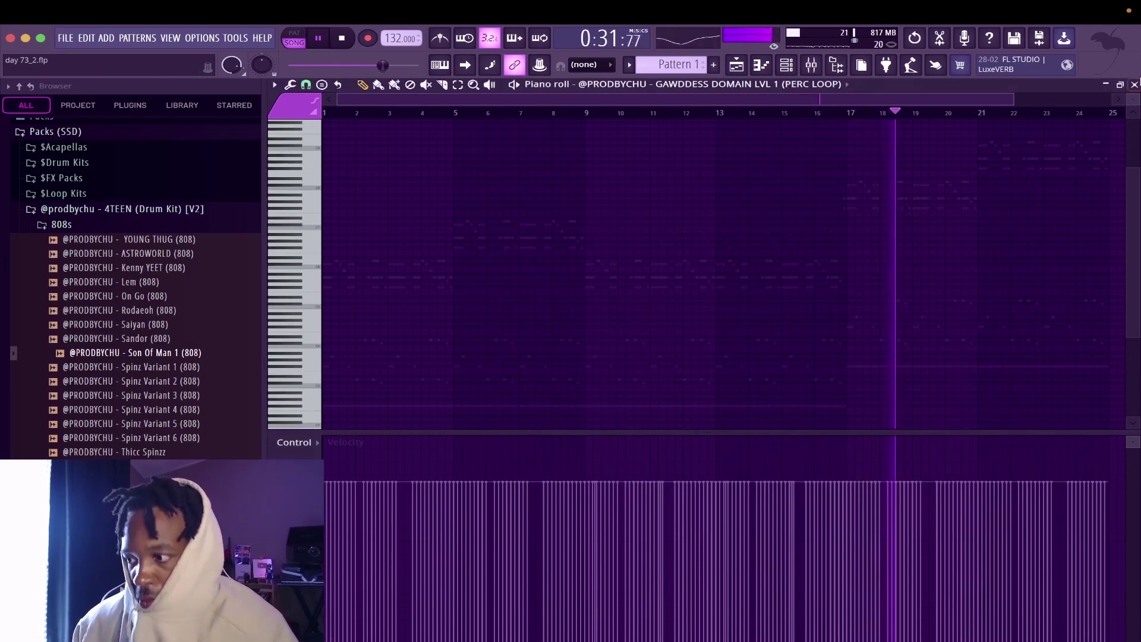
left_click(1135, 85)
Step: On the Pad Maker 2 mixer track, load Gross Beat's Pitch shifter preset and select the +3 time slot
scroll(947, 367, "up", 5)
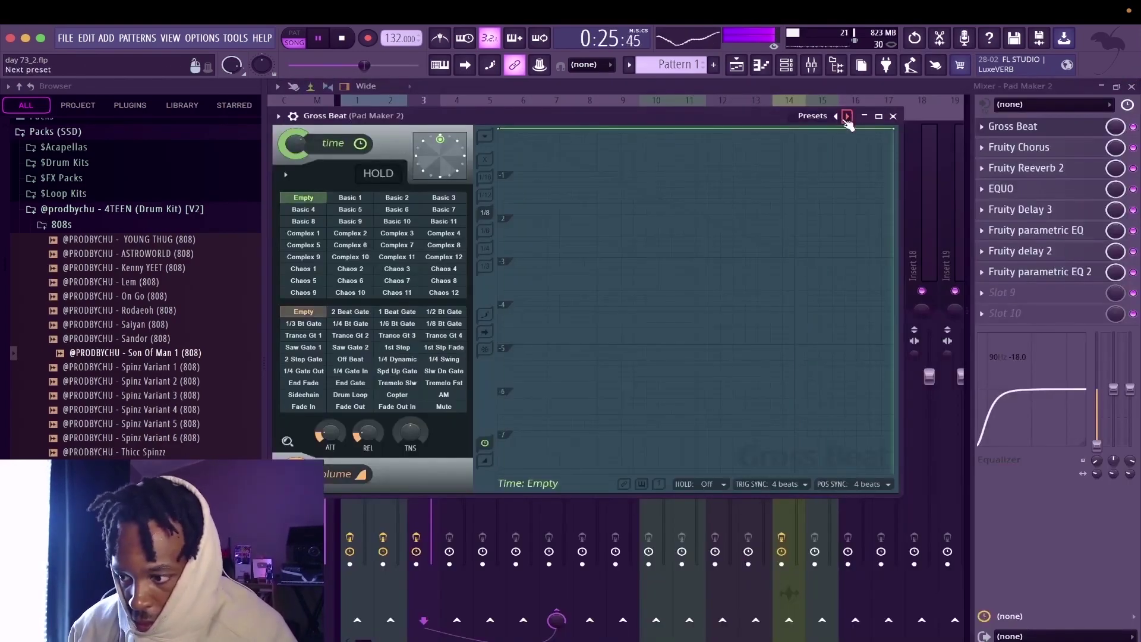
left_click(847, 116)
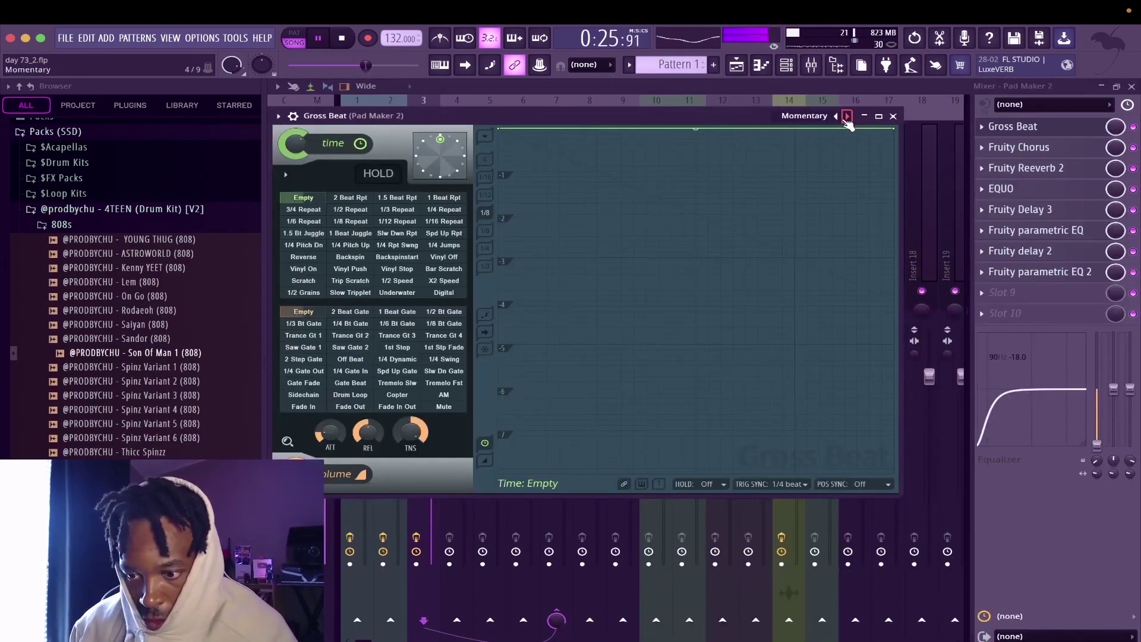
left_click(847, 116)
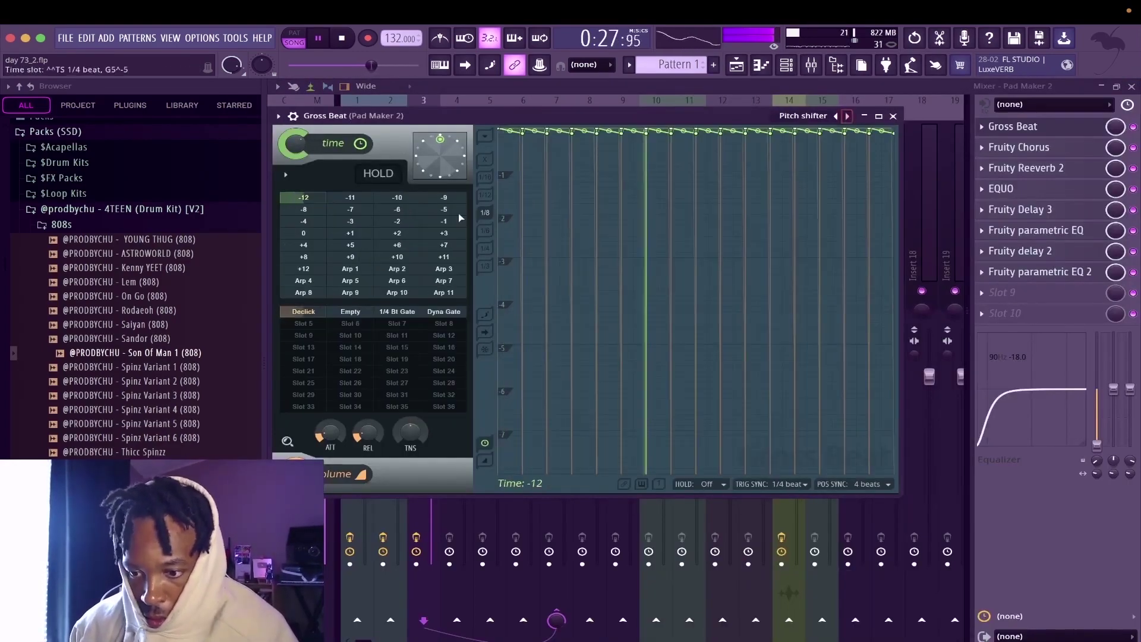
left_click(444, 233)
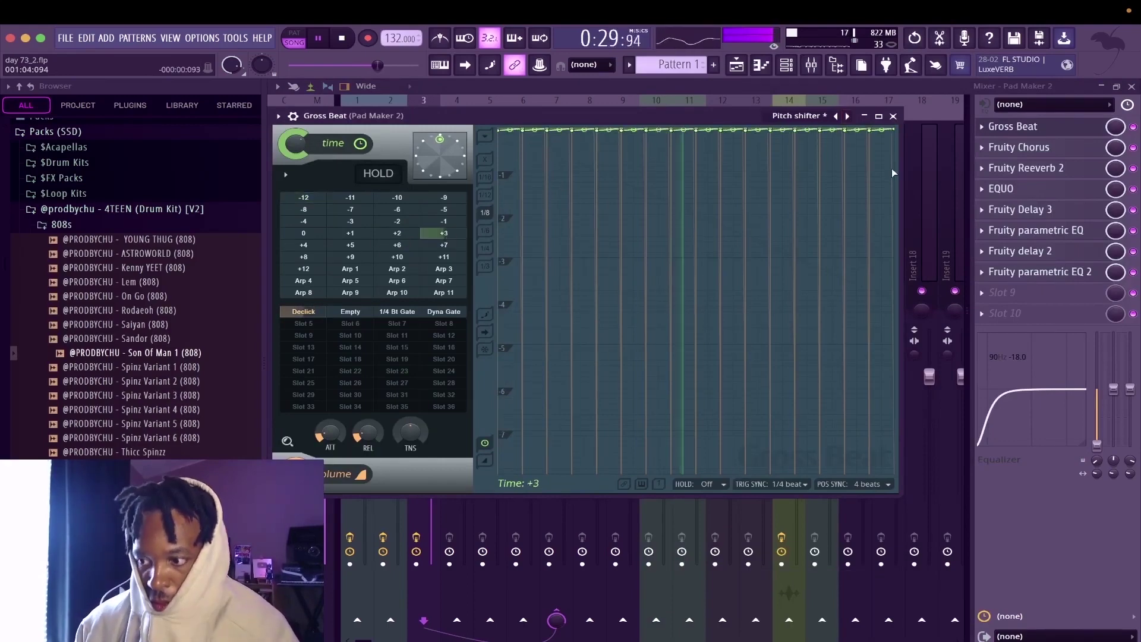
key("F5")
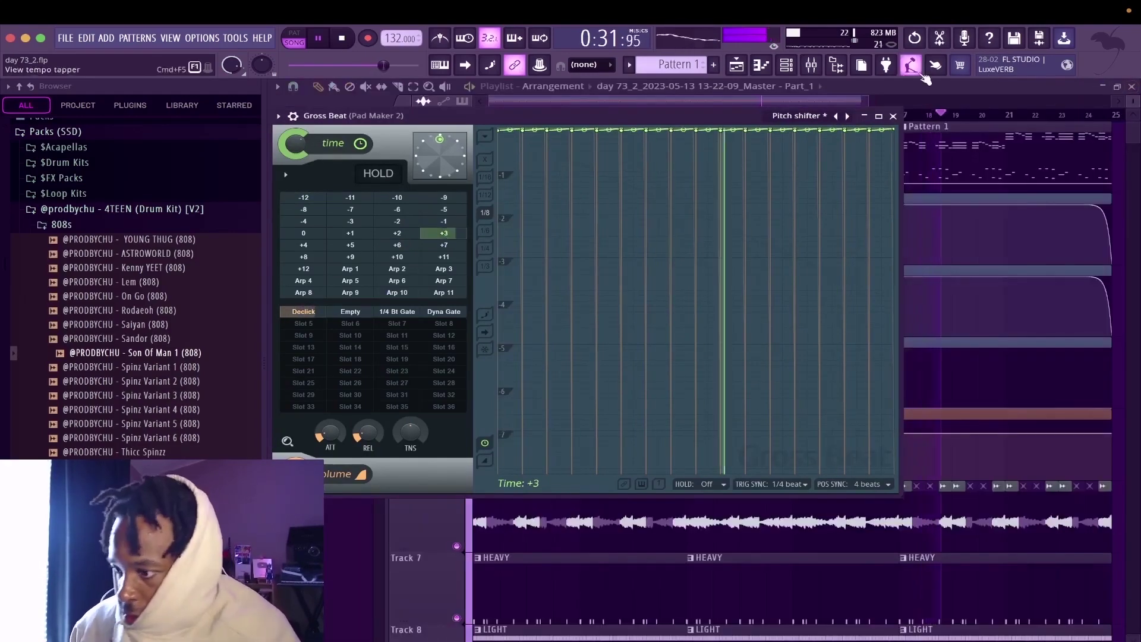
Step: Add LuxeVerb to the Pad Maker 2 mixer track and lower its mix level to about 31%
left_click(819, 67)
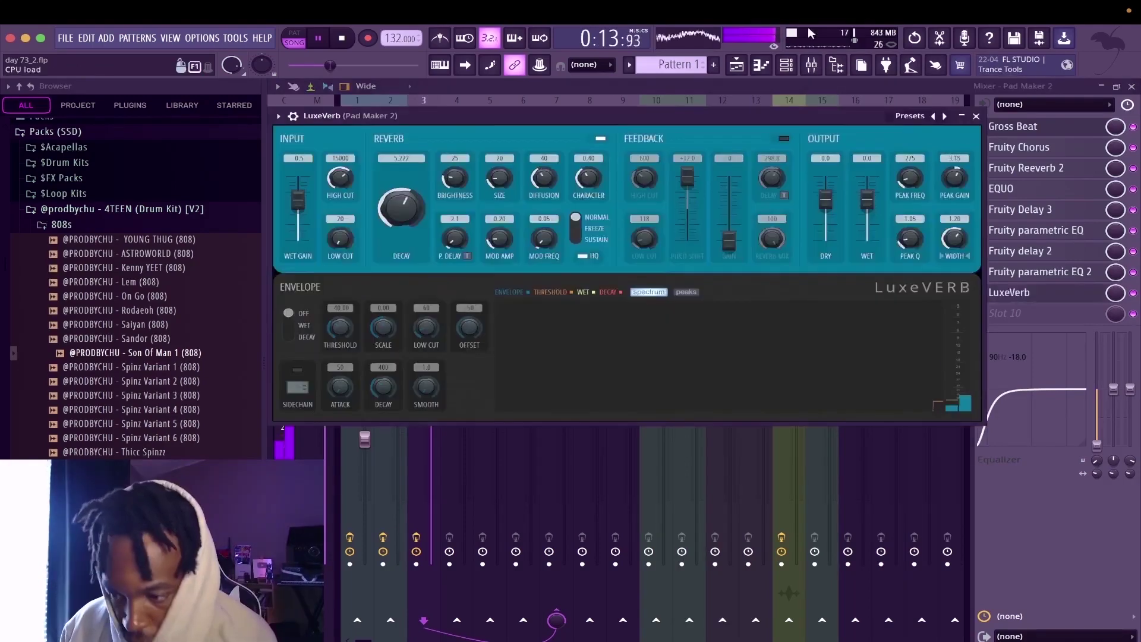
left_click(970, 113)
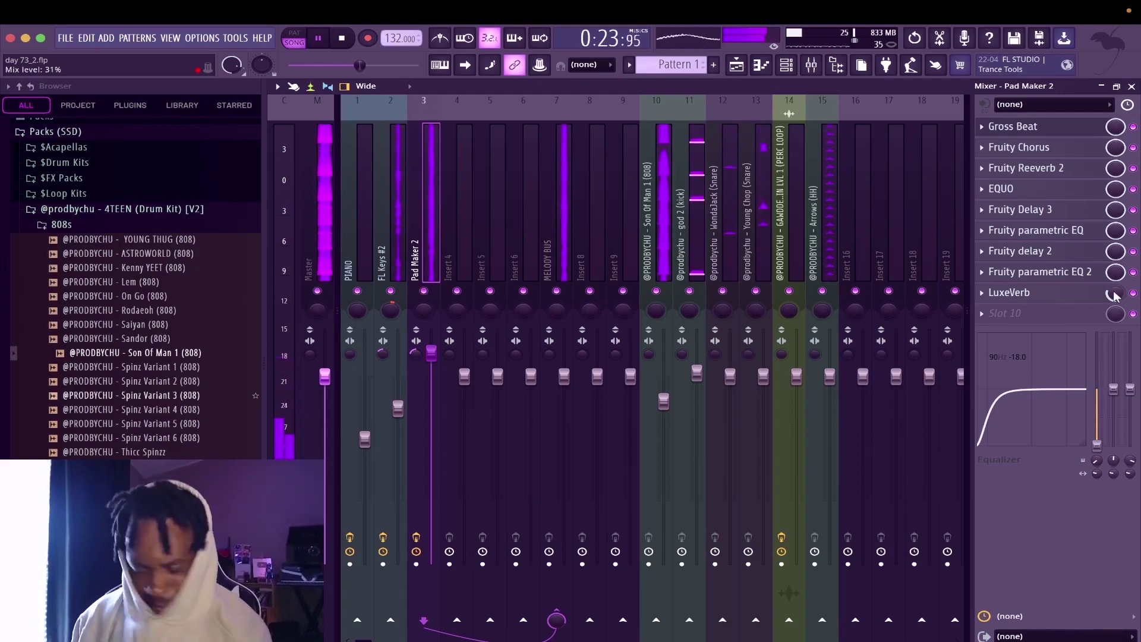
left_click_drag(1116, 296, 1116, 294)
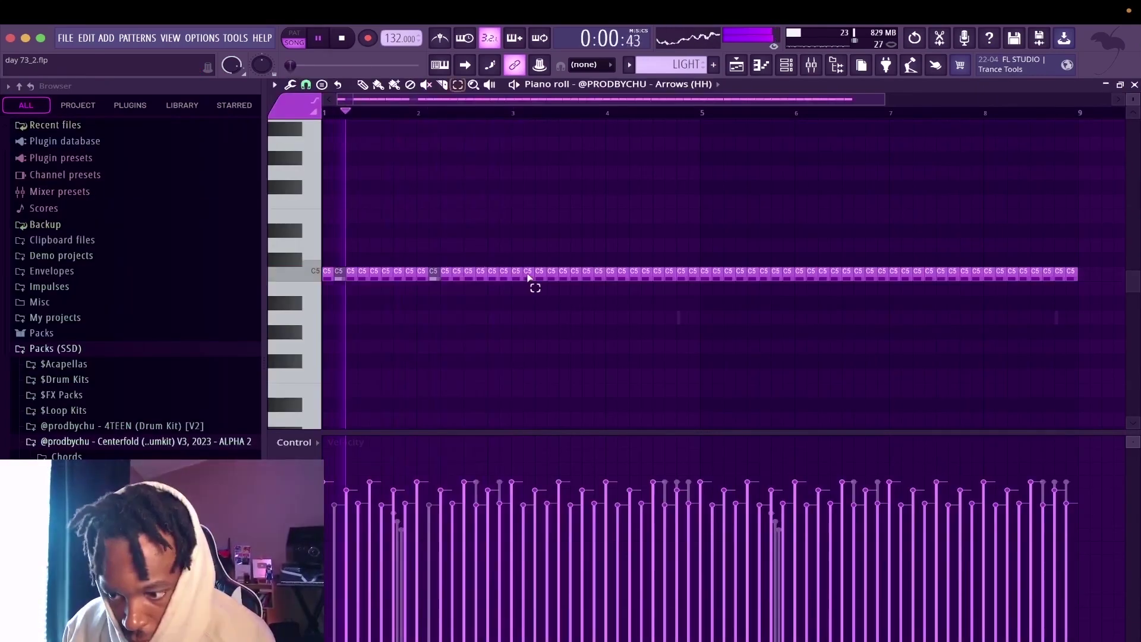
Step: Delete the Arrows (HH) notes from bar 3 onward and duplicate the first two bars through bar 8 in the LIGHT pattern
left_click_drag(519, 273, 1139, 336)
key("Delete")
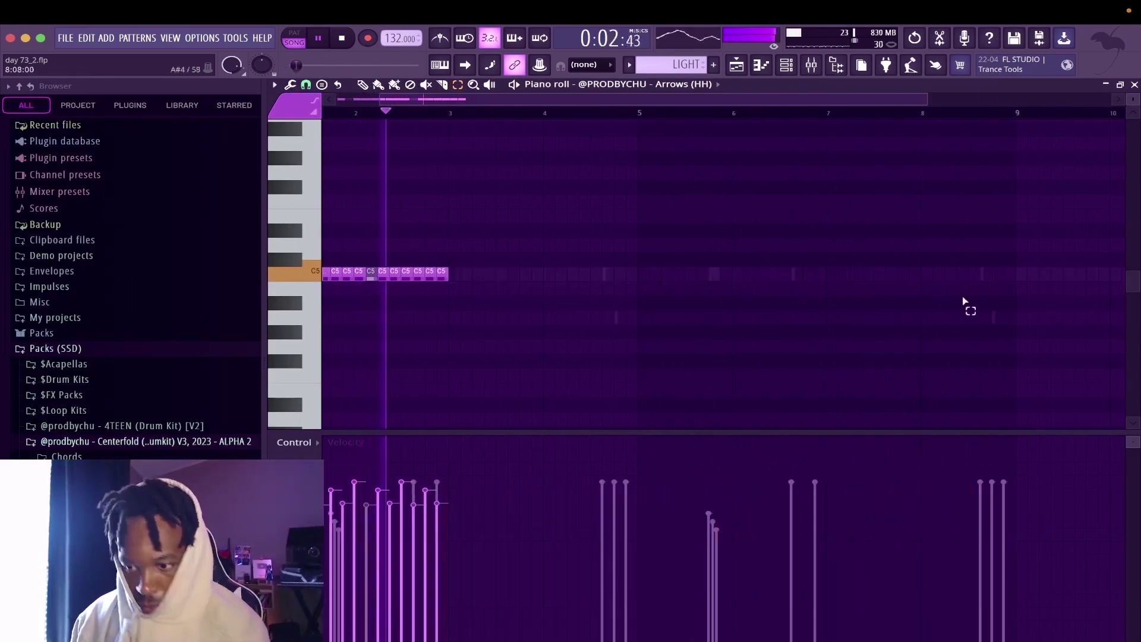
key("ctrl+b")
key("ctrl+b")
key("ctrl+b")
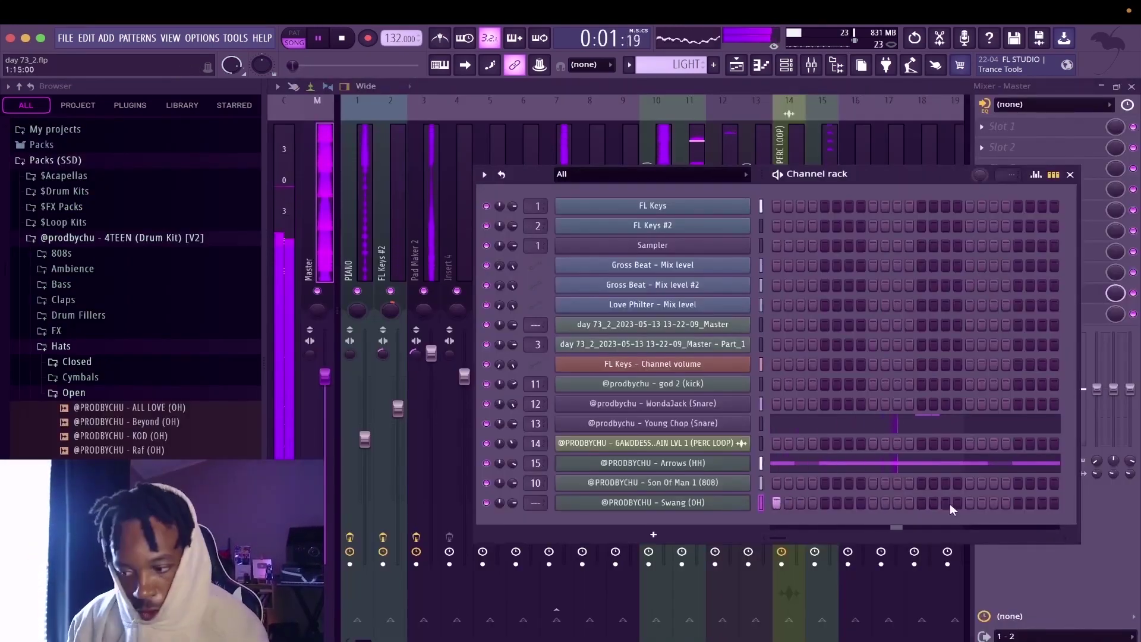
Step: Add a Swang (OH) hit at the start of bar 2 and duplicate the two-bar pattern through bar 8
left_click(969, 503)
left_click(707, 504)
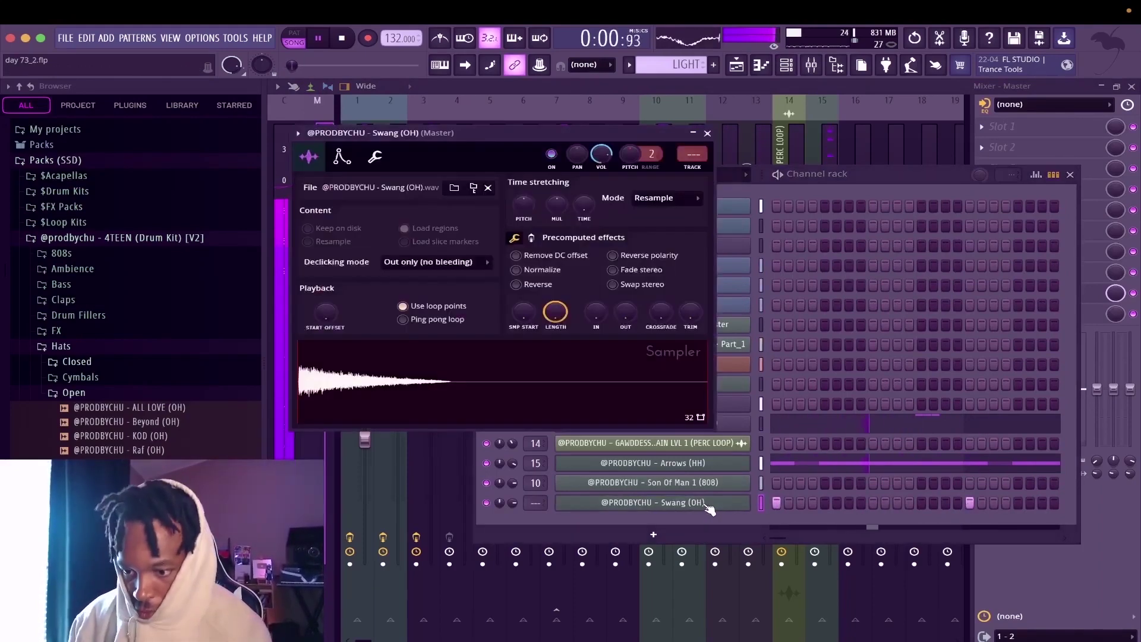
right_click(753, 498)
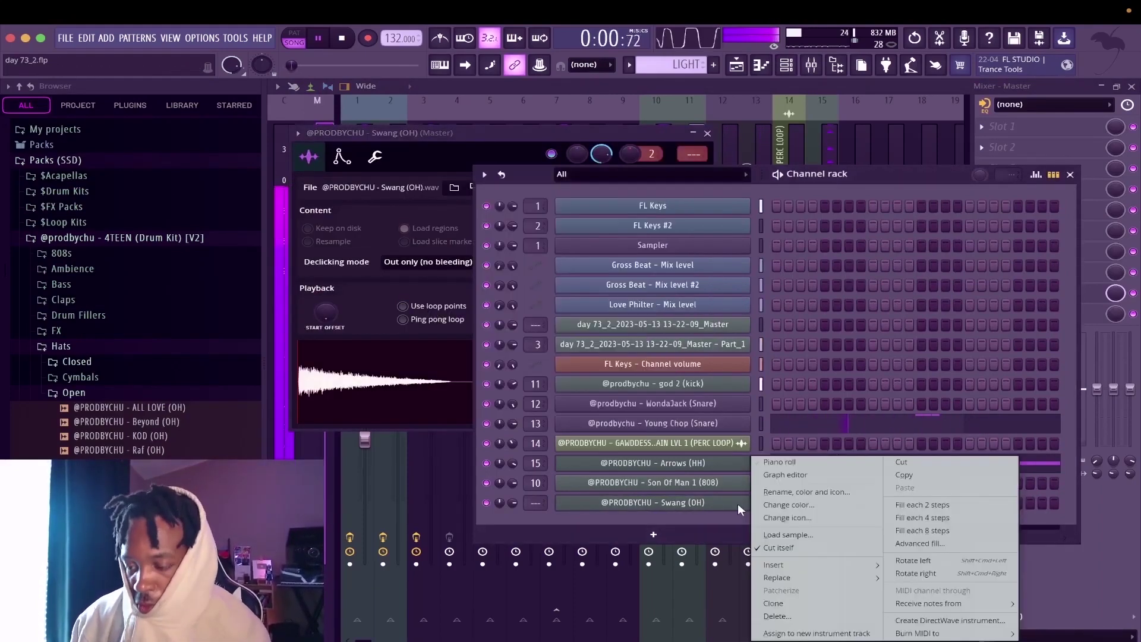
left_click(773, 474)
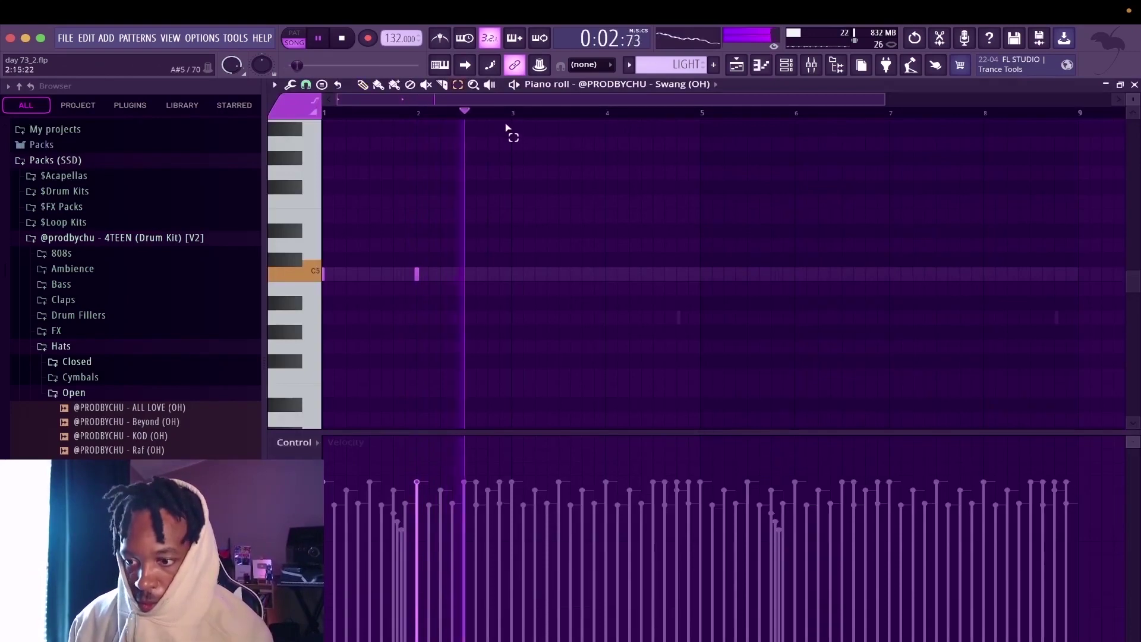
left_click_drag(512, 114, 59, 121)
key("super+b")
key("super+b")
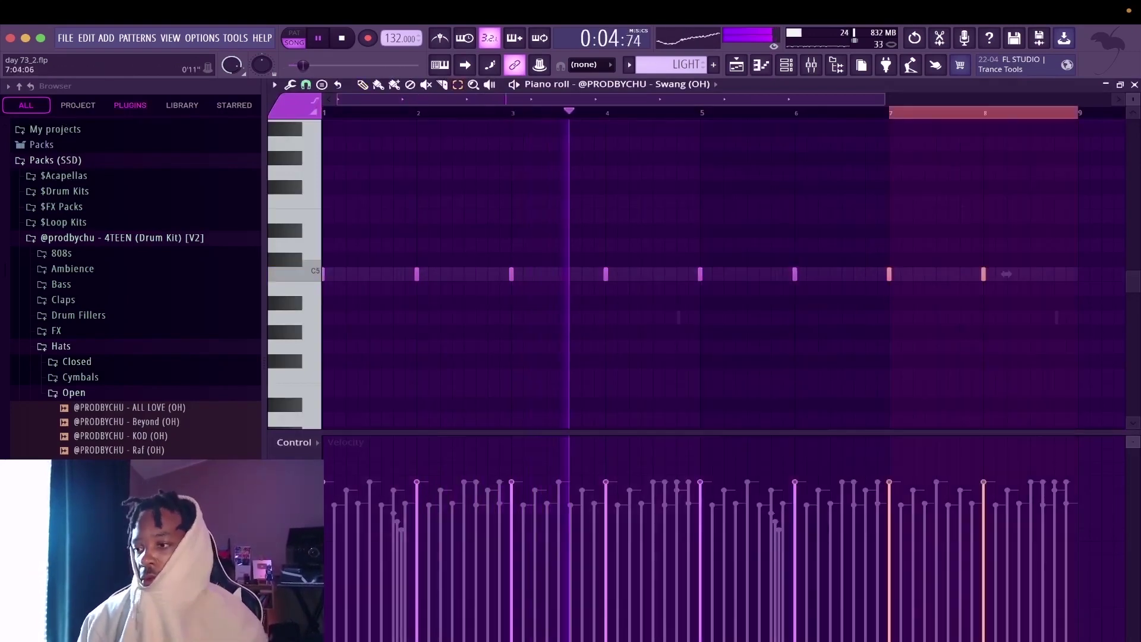
left_click(1134, 84)
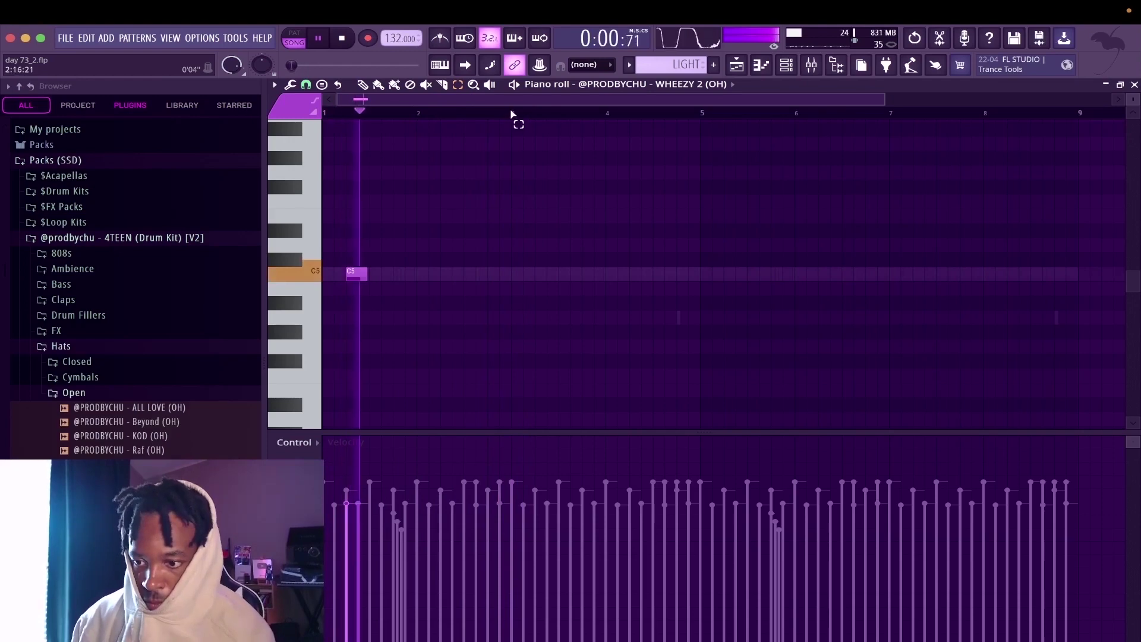
Step: Duplicate the first two bars of the WHEEZY 2 (OH) open hat across the following bars
left_click_drag(512, 114, 117, 122)
key("super+b")
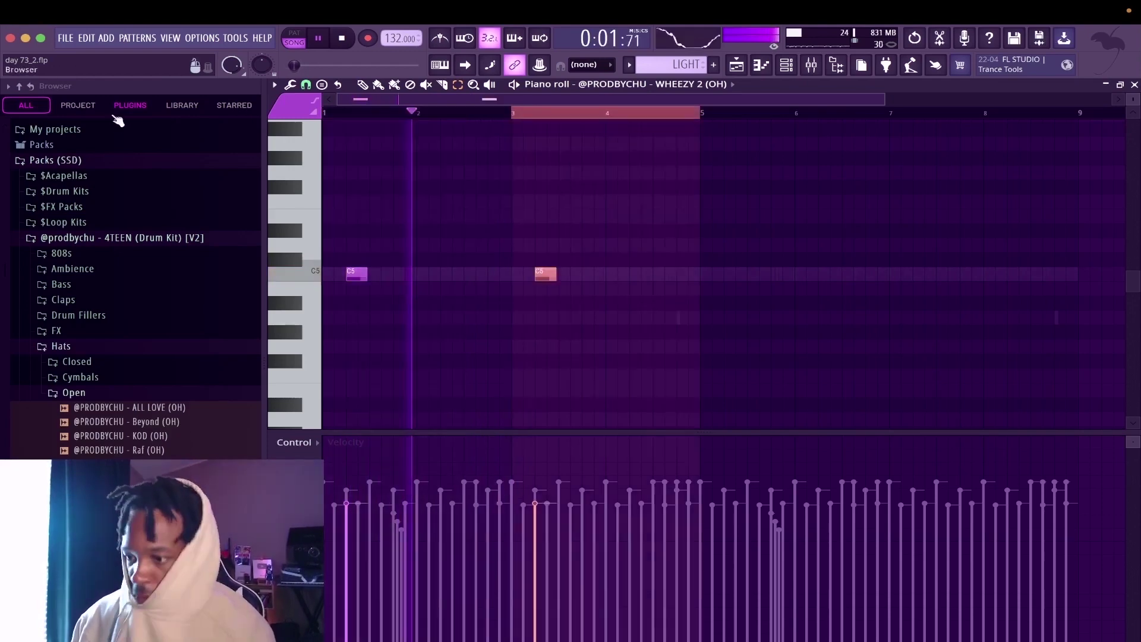
key("super+b")
left_click(1134, 85)
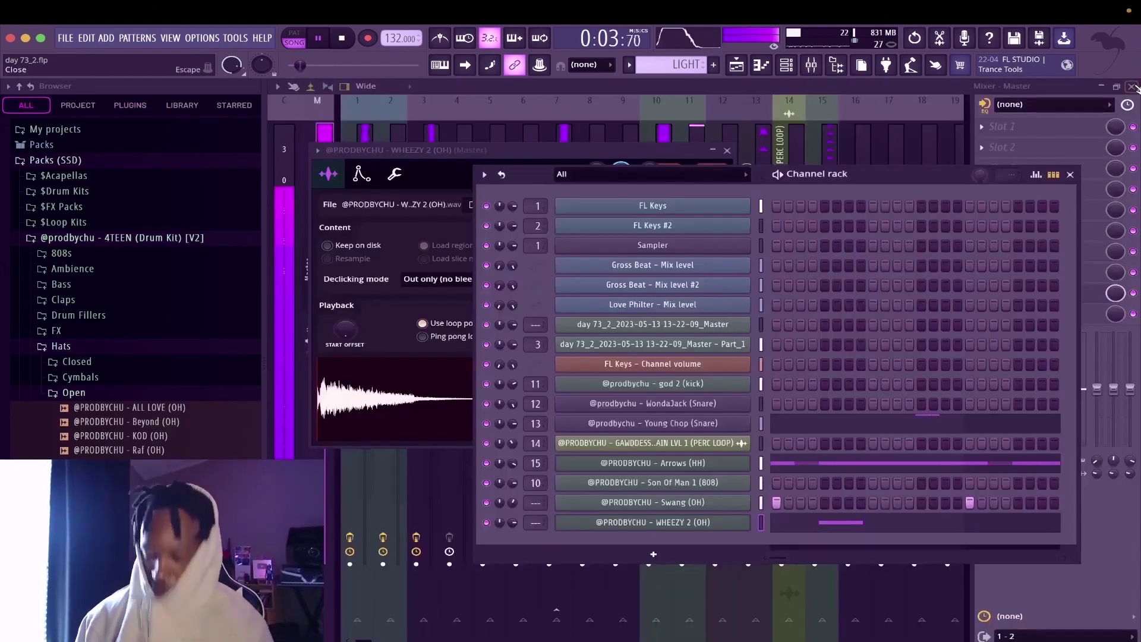
Step: Turn off loop points for the WHEEZY 2 (OH) sample and check its cut group settings
left_click(724, 523)
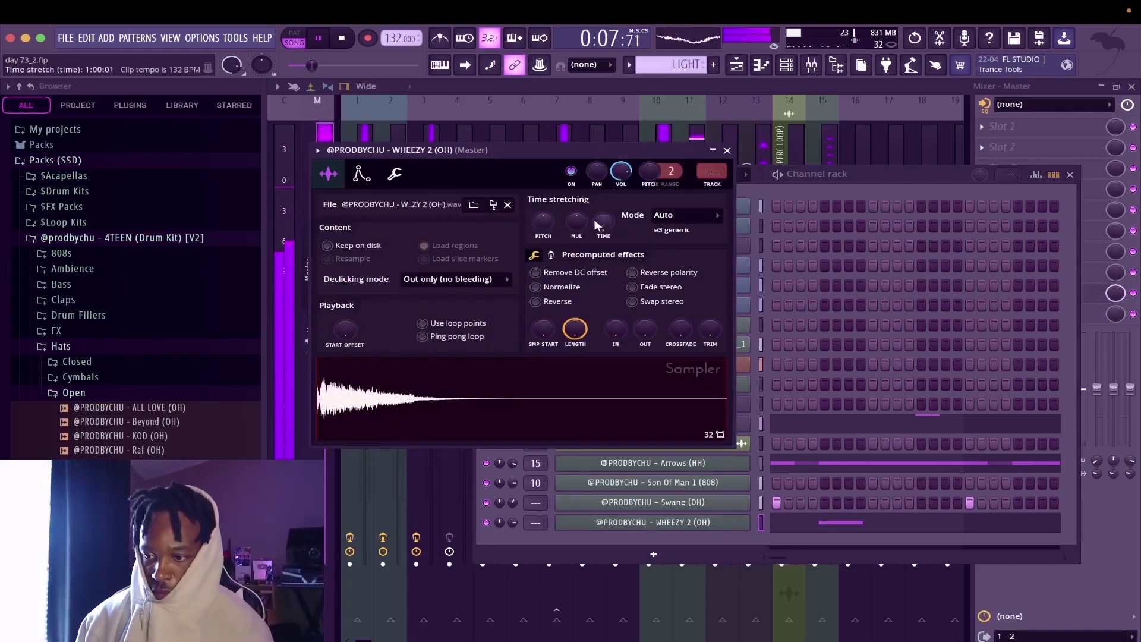
left_click(394, 173)
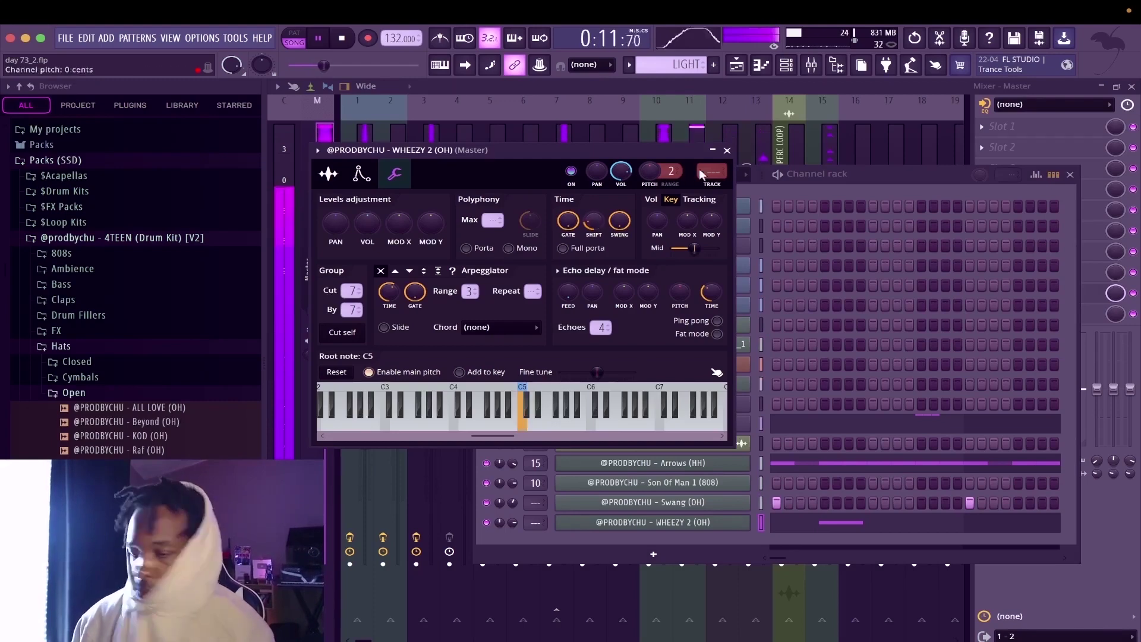
left_click(728, 152)
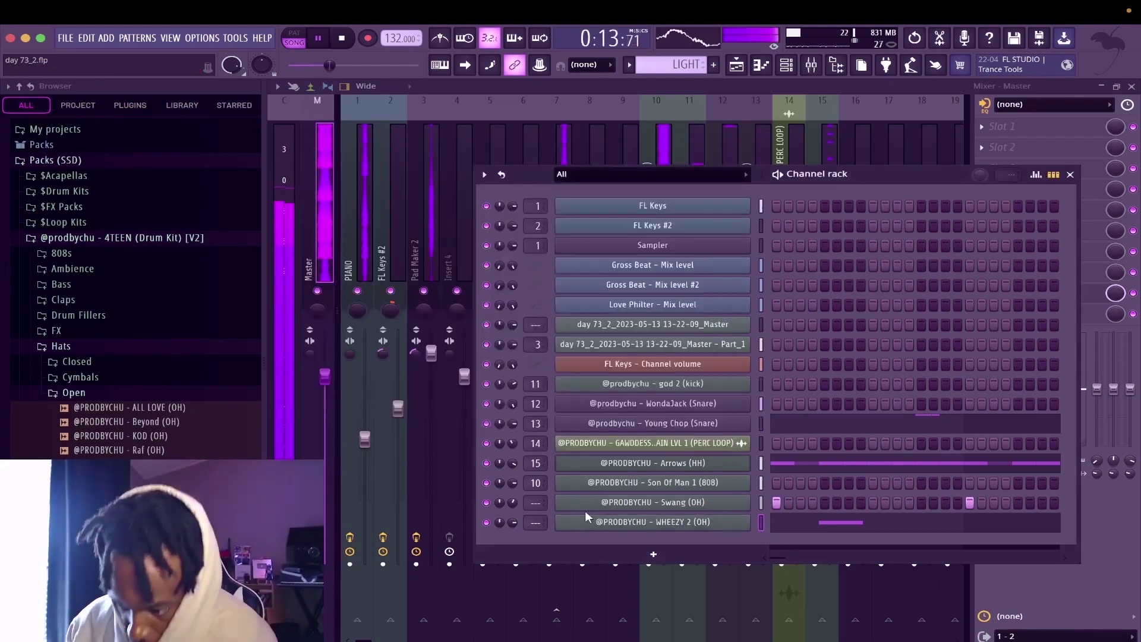
Step: Rename mixer track Insert 20 as DRUM BUS
right_click(784, 240)
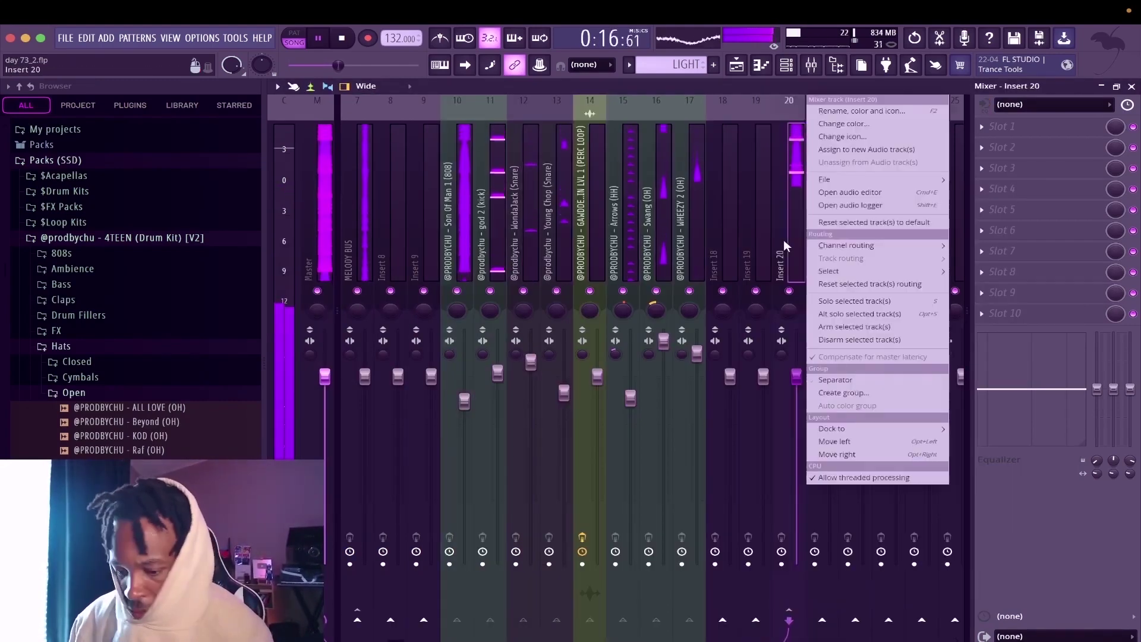
key("F2")
type("DRUM BUS")
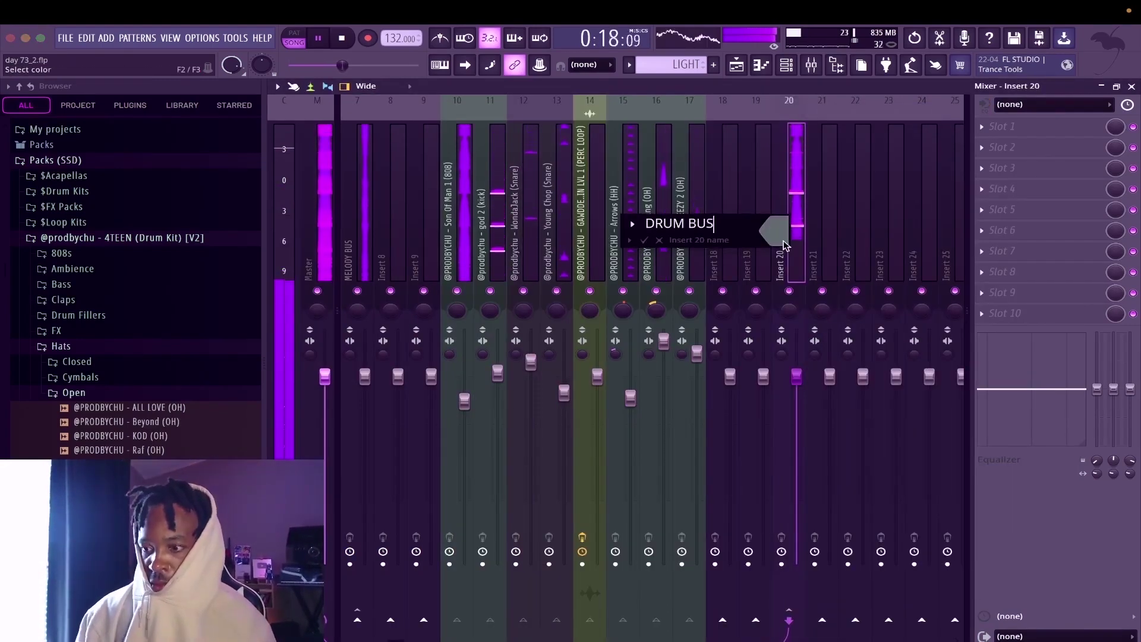
key("Return")
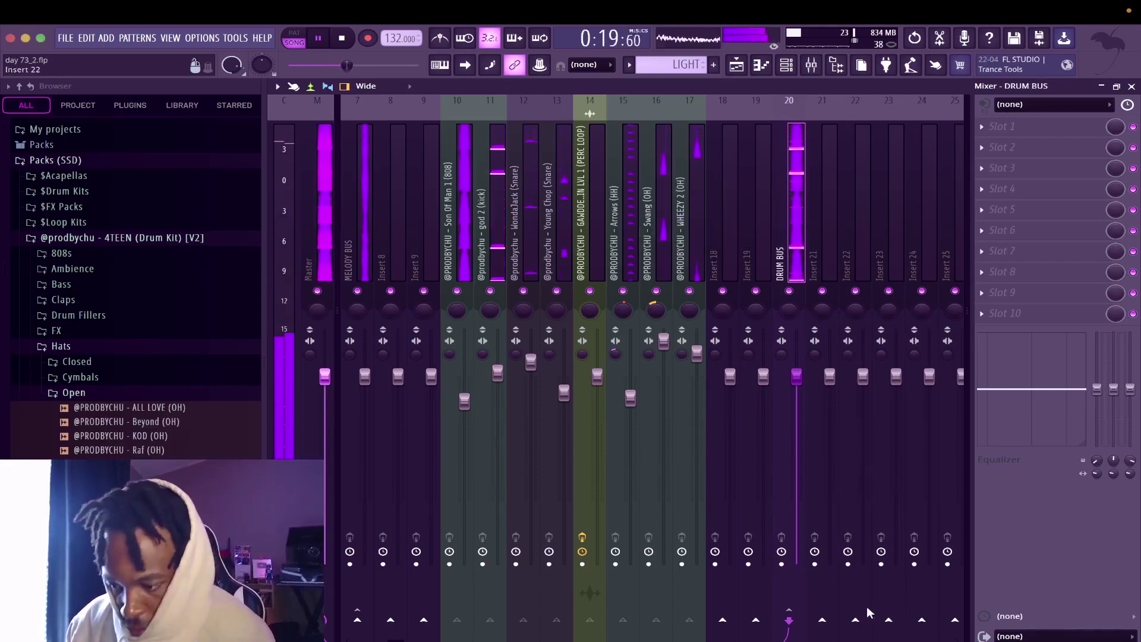
Step: Send DRUM BUS to Insert 21 and mute the 808 and kick mixer tracks
left_click(822, 620)
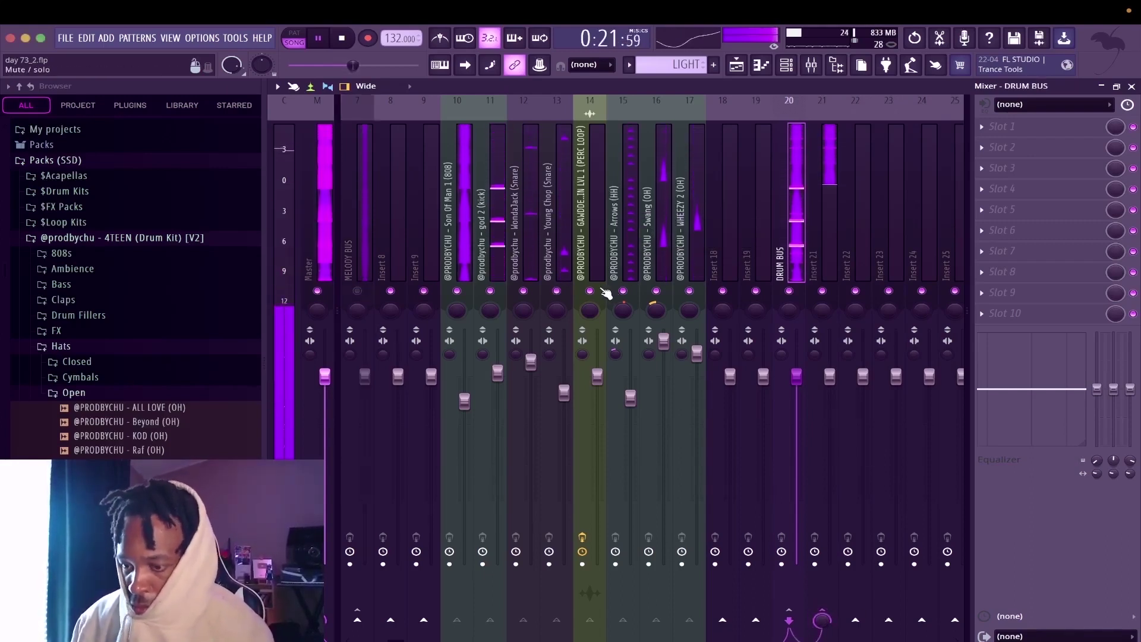
left_click(457, 291)
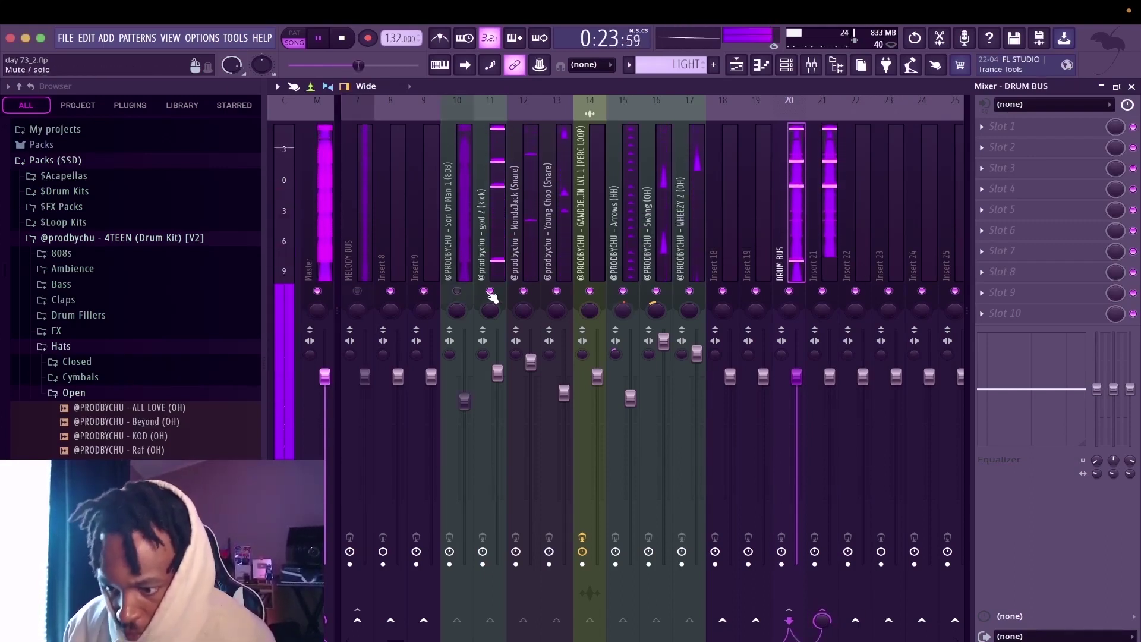
left_click(490, 290)
Step: Add Fruity Reeverb 2 to slot 3 of Insert 21 with the Drum Room preset and a wet level of about 48%
left_click(828, 270)
left_click(1008, 169)
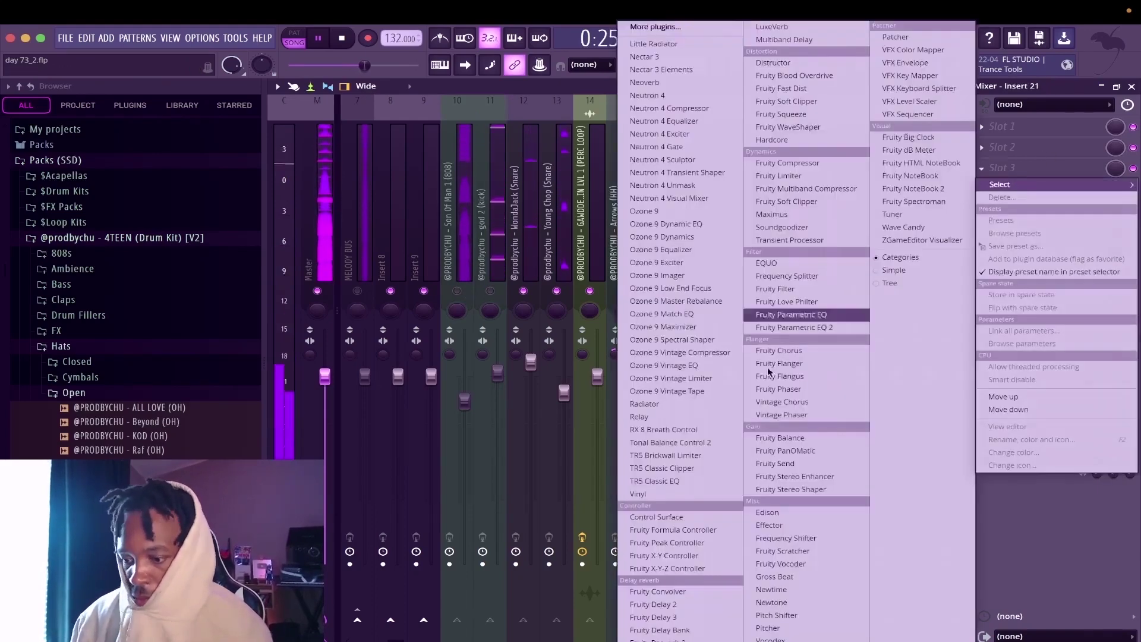
left_click(684, 621)
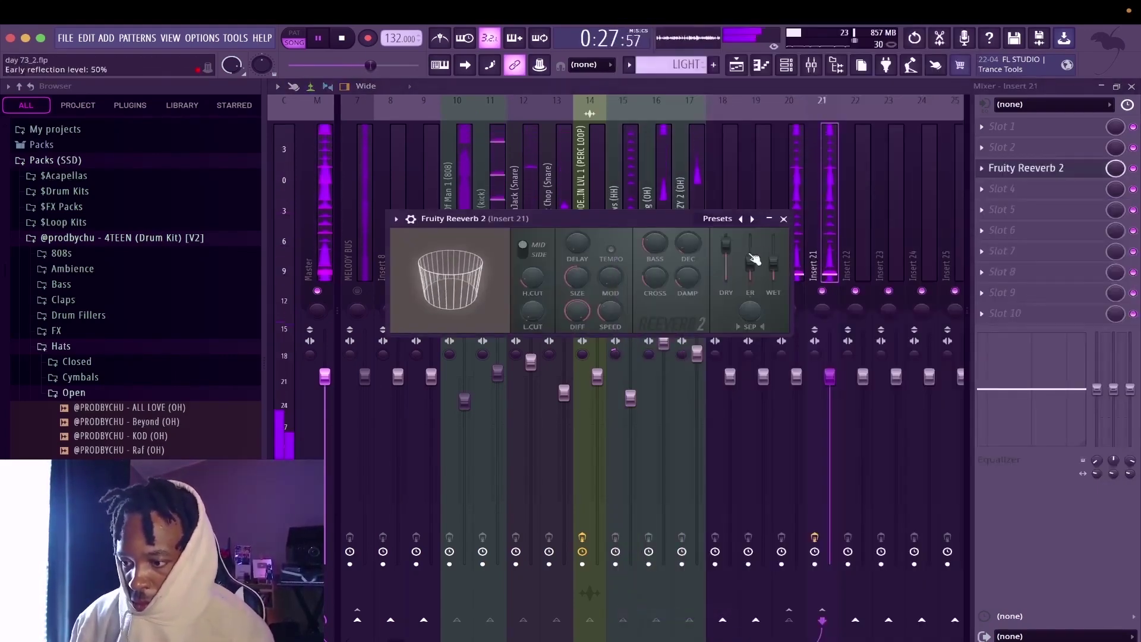
left_click(752, 218)
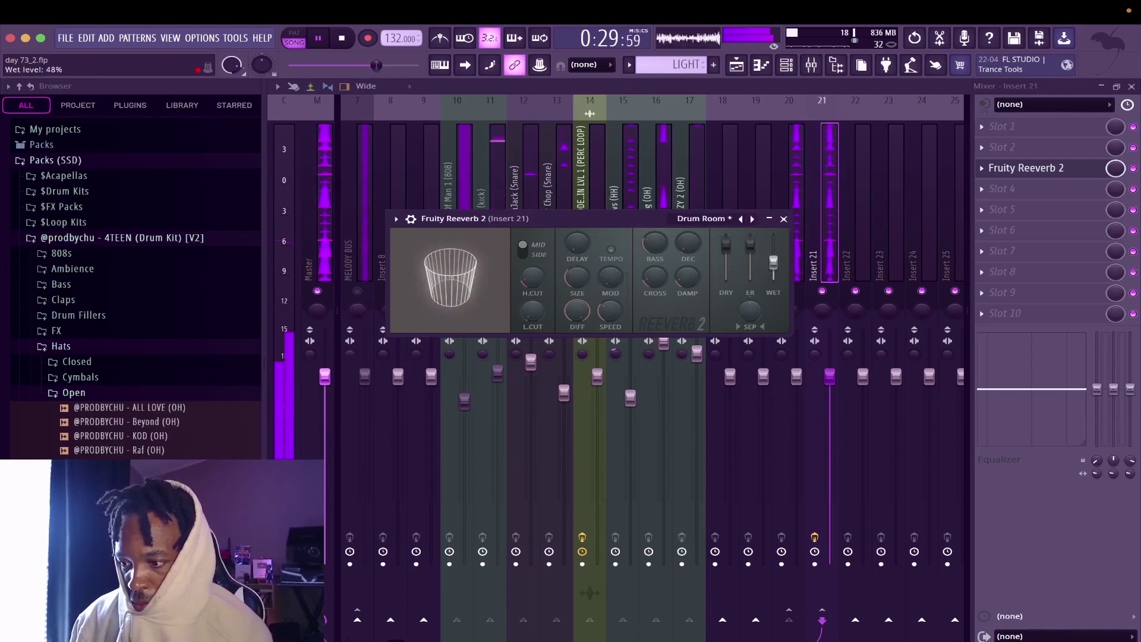
Step: Lower Fruity Reeverb 2's mix level to about 39% and Insert 21's volume to about -9.6 dB
left_click_drag(1115, 168, 1116, 175)
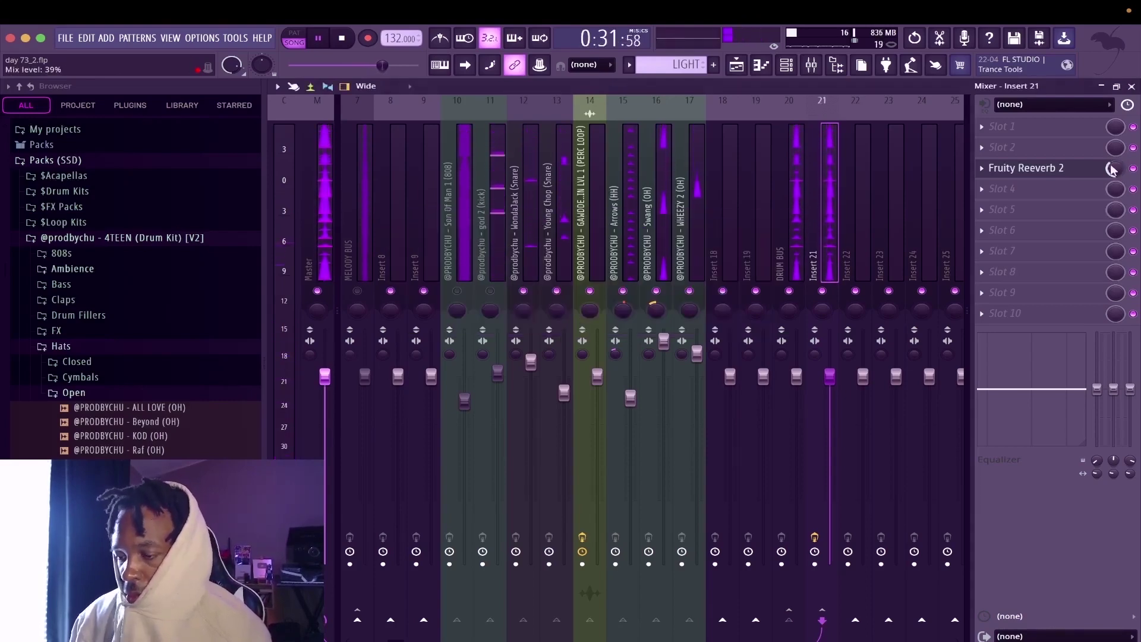
left_click(631, 398)
left_click(828, 274)
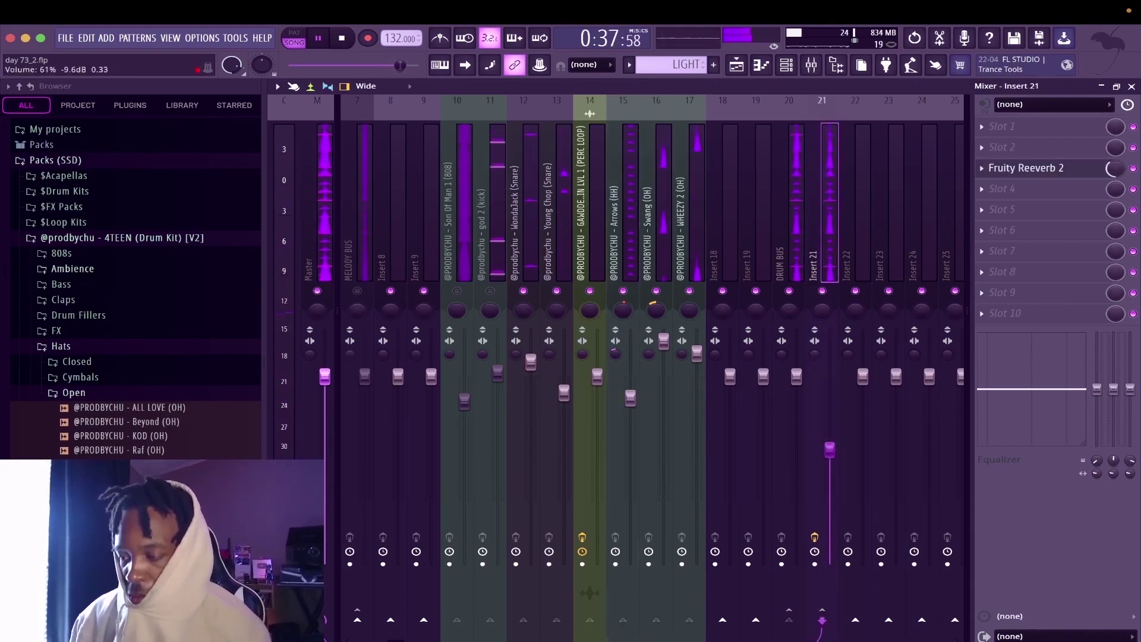
Step: Add Ozone 9 to slot 3 of DRUM BUS and load its Tape Bass Buddy preset
left_click(1042, 172)
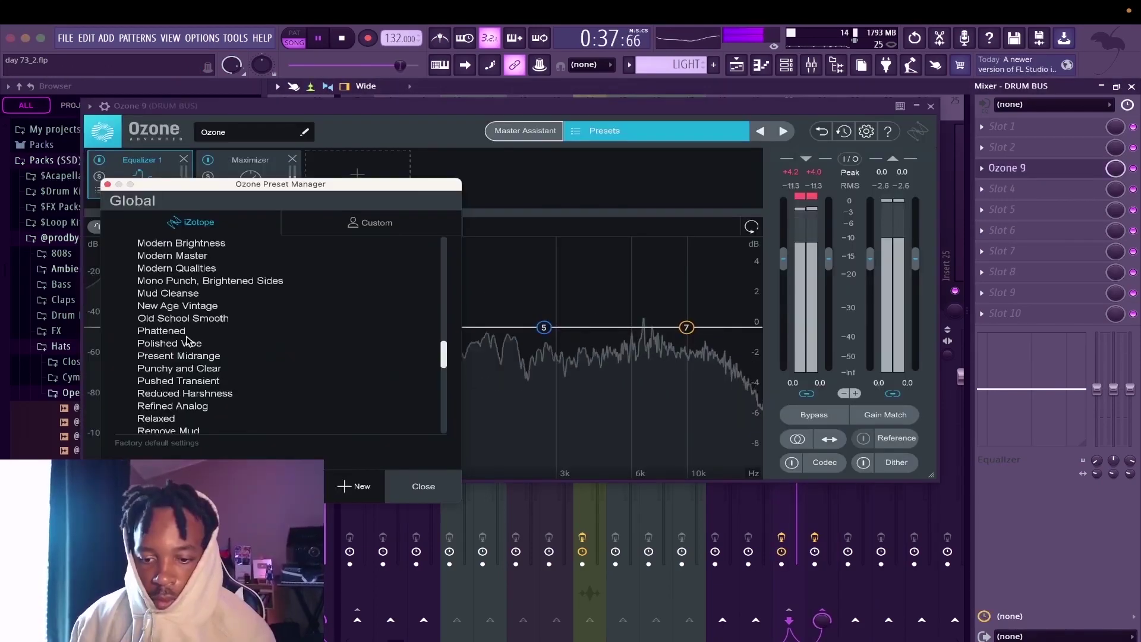
scroll(177, 323, "down", 10)
left_click(176, 320)
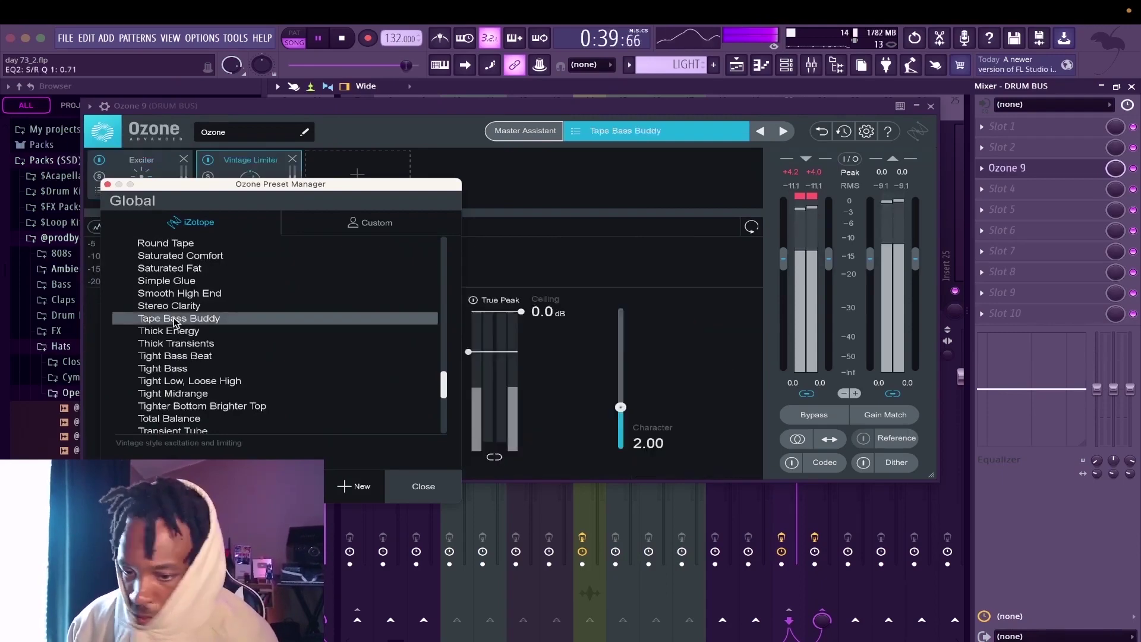
left_click(931, 106)
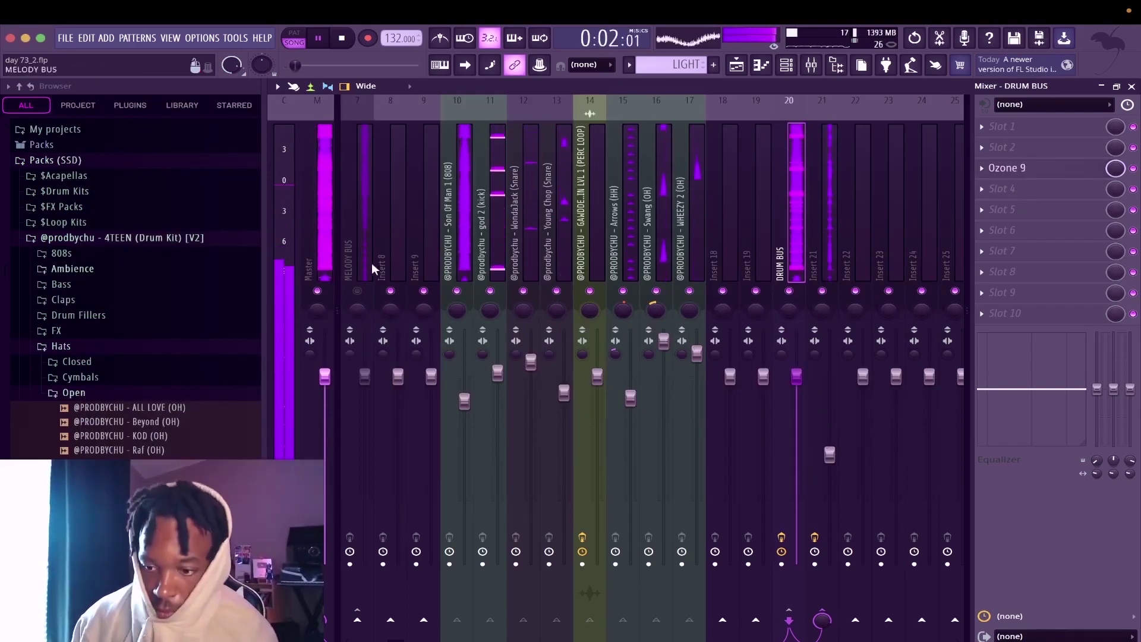
Step: Add Neutron 4 to slot 2 of MELODY BUS and load its Bright Sustained Pads synth preset
left_click(354, 263)
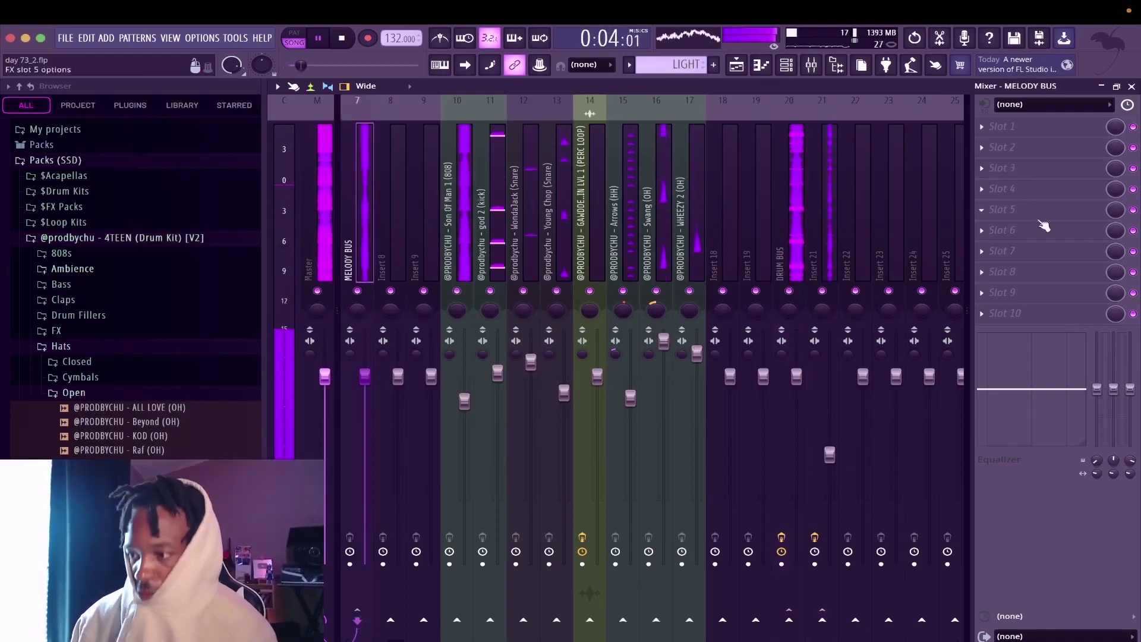
left_click(1011, 147)
mouse_move(1004, 162)
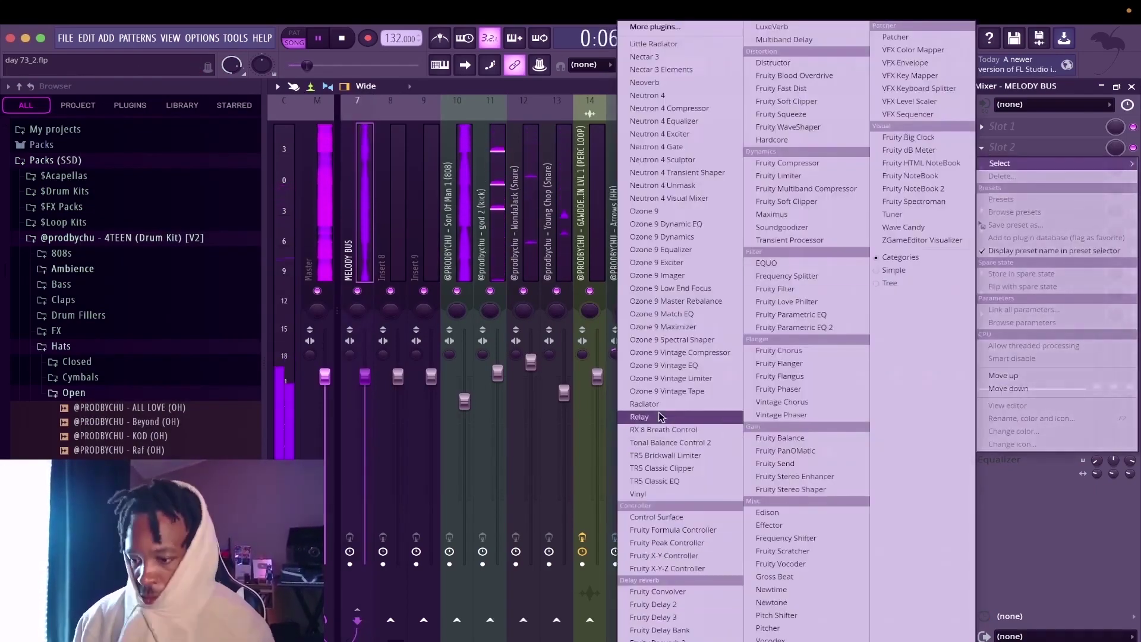
left_click(676, 95)
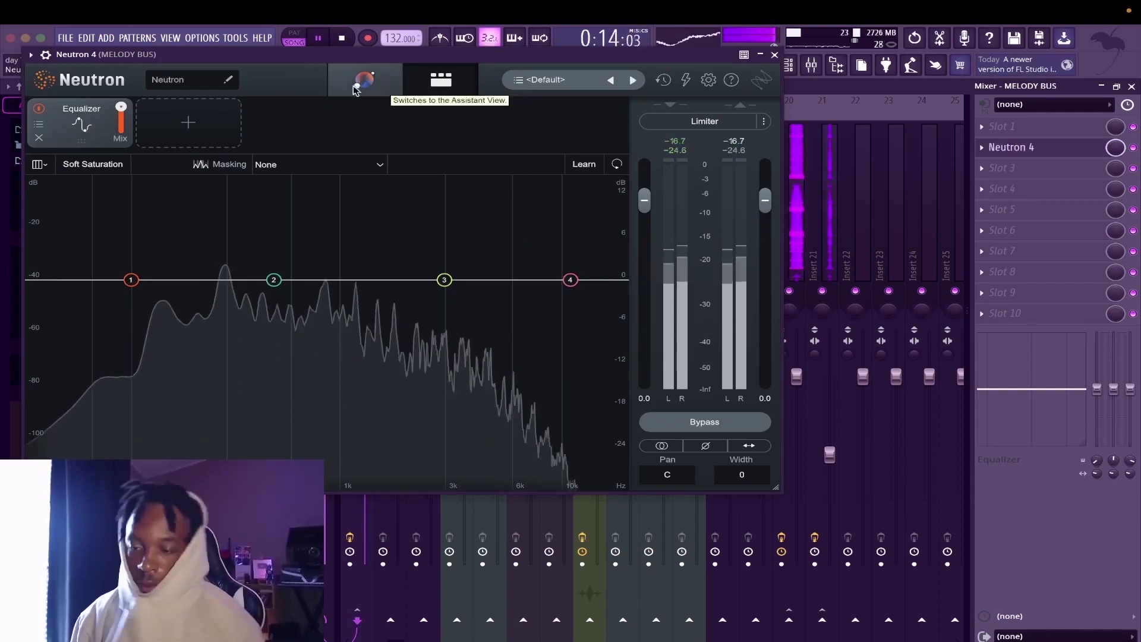
left_click(535, 87)
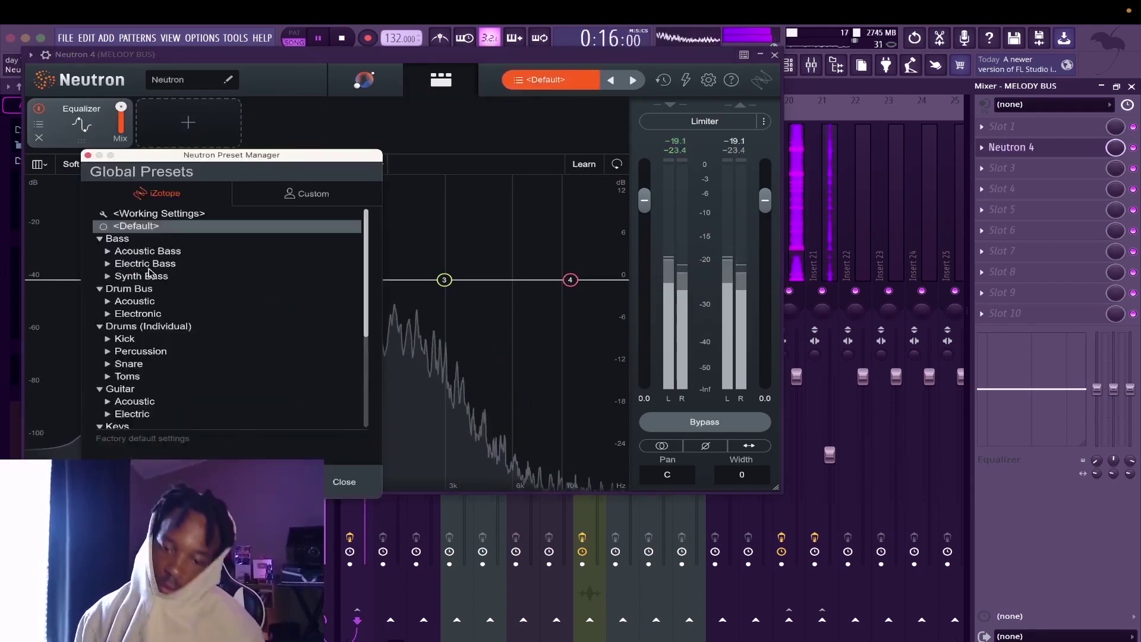
scroll(150, 273, "down", 5)
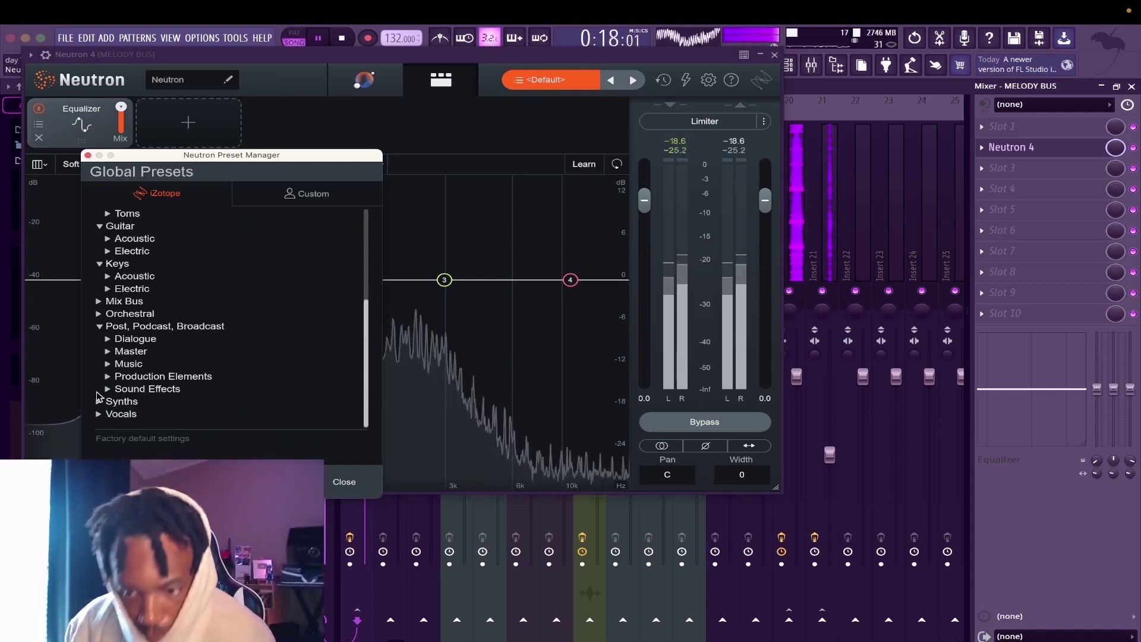
scroll(99, 404, "down", 4)
left_click(117, 402)
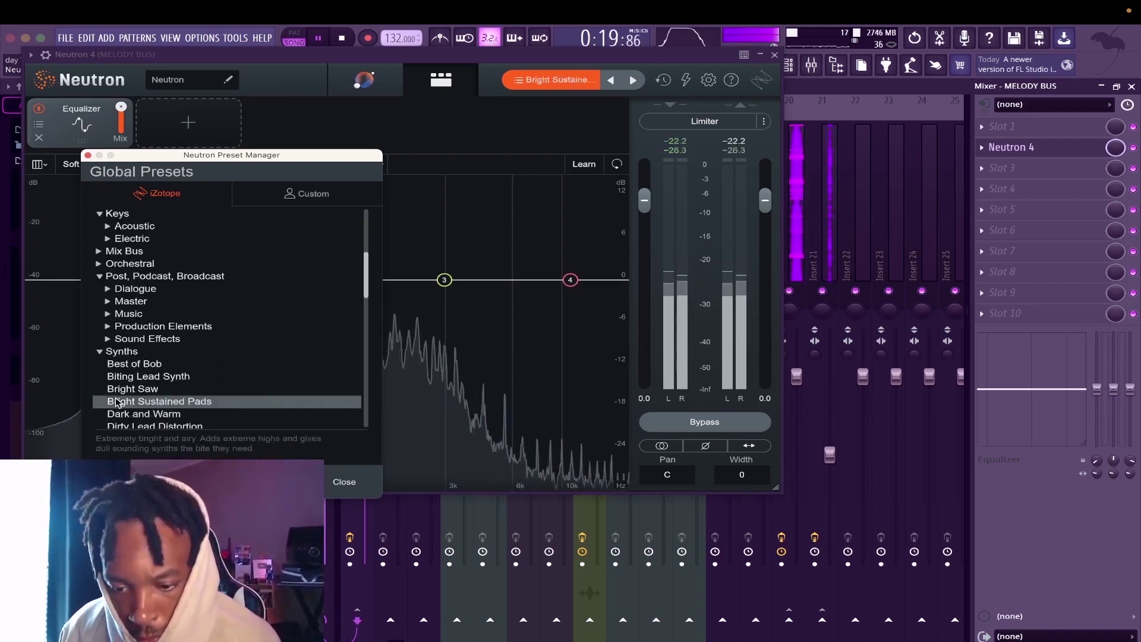
Step: Lower the high-shelf boost in Neutron 4's equalizer on MELODY BUS
left_click_drag(400, 202, 410, 263)
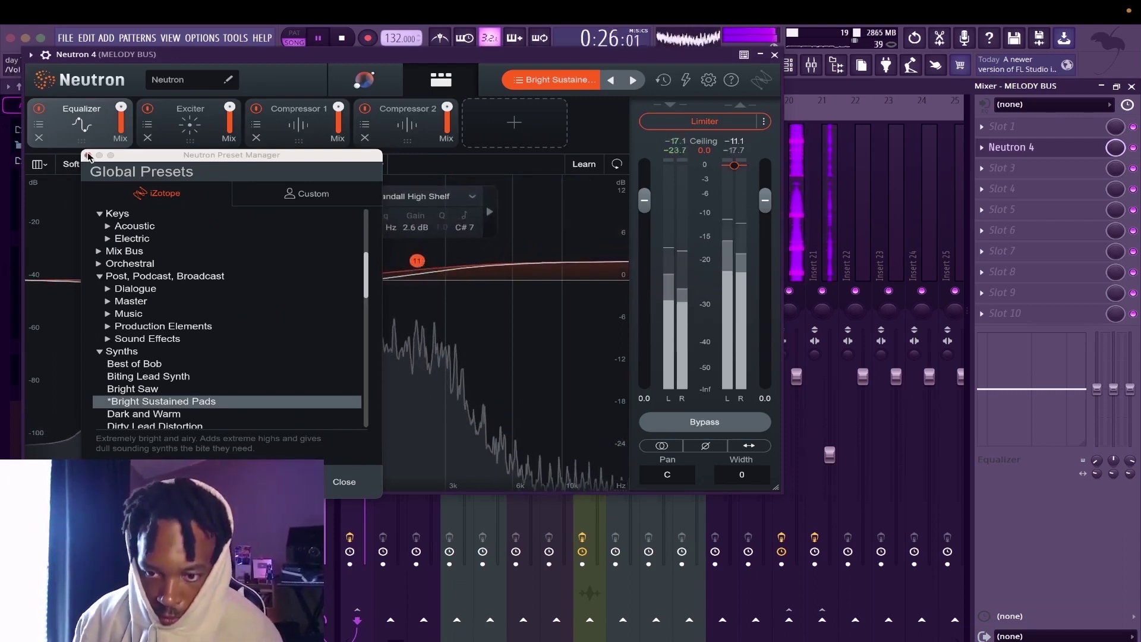
left_click(88, 155)
left_click(266, 273)
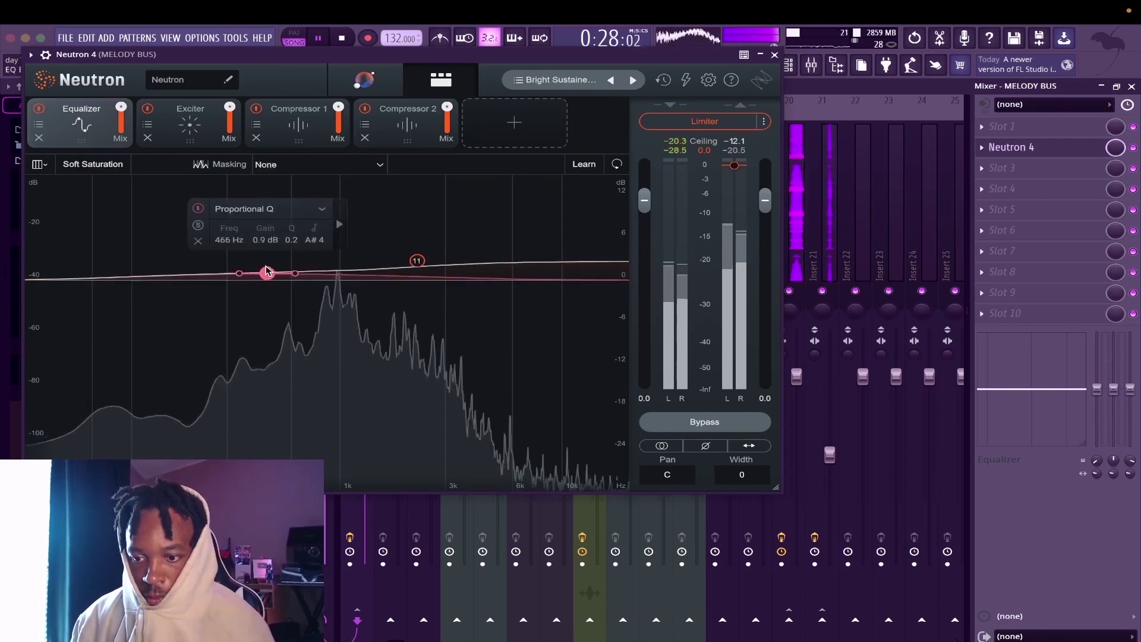
left_click_drag(417, 260, 418, 271)
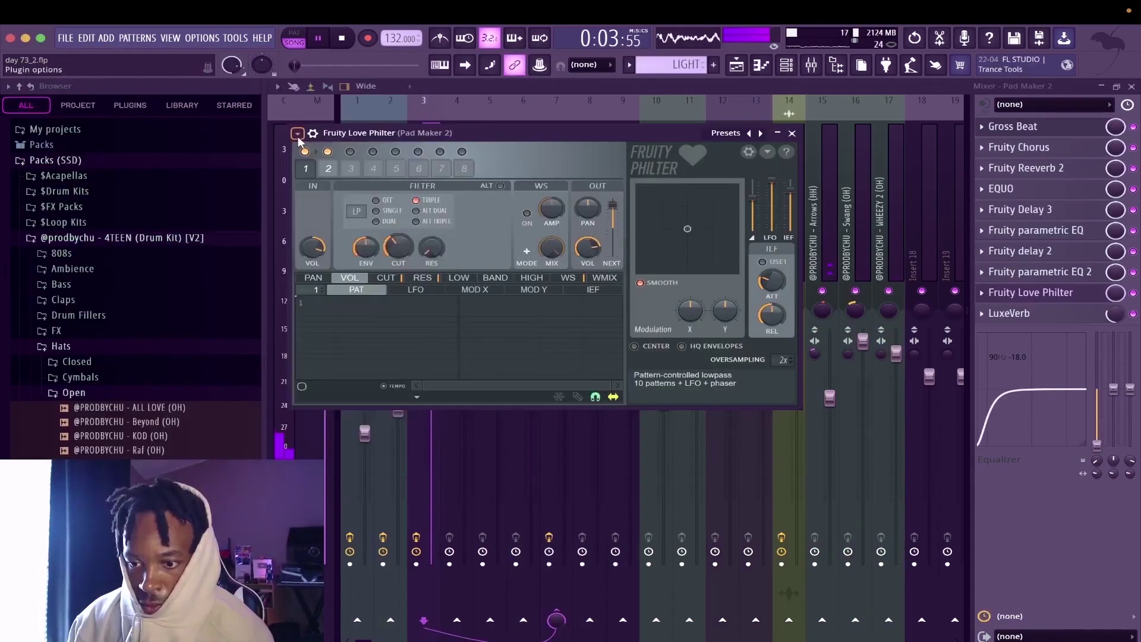
Step: Load the Default preset in Fruity Love Philter on Pad Maker 2 and create an automation clip for its mix level
left_click(298, 133)
mouse_move(333, 148)
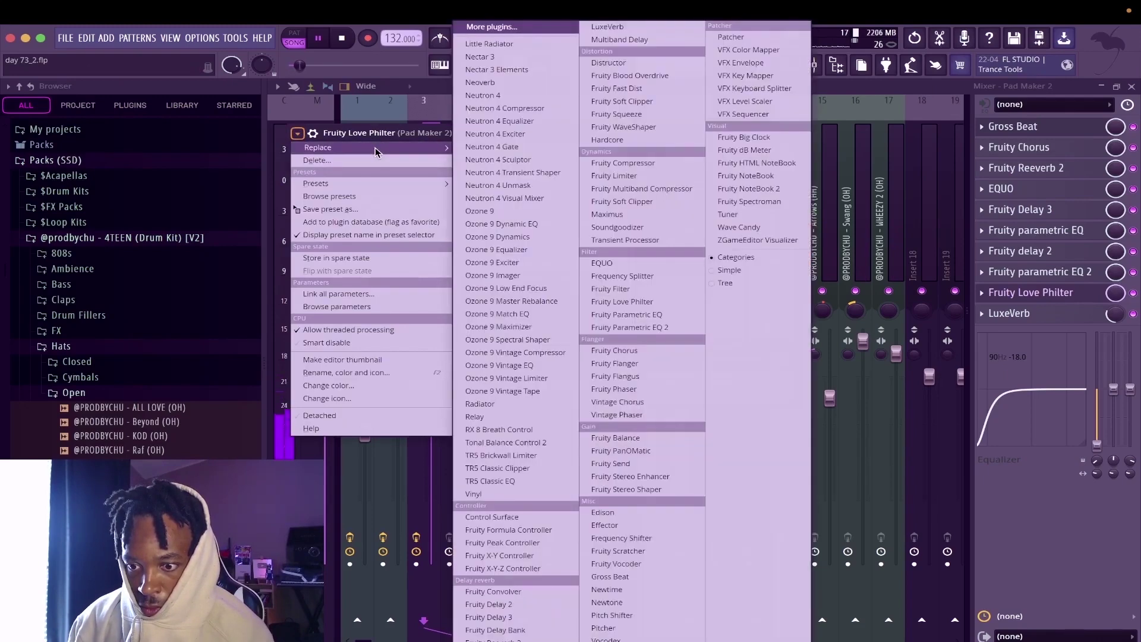
mouse_move(375, 184)
left_click(535, 33)
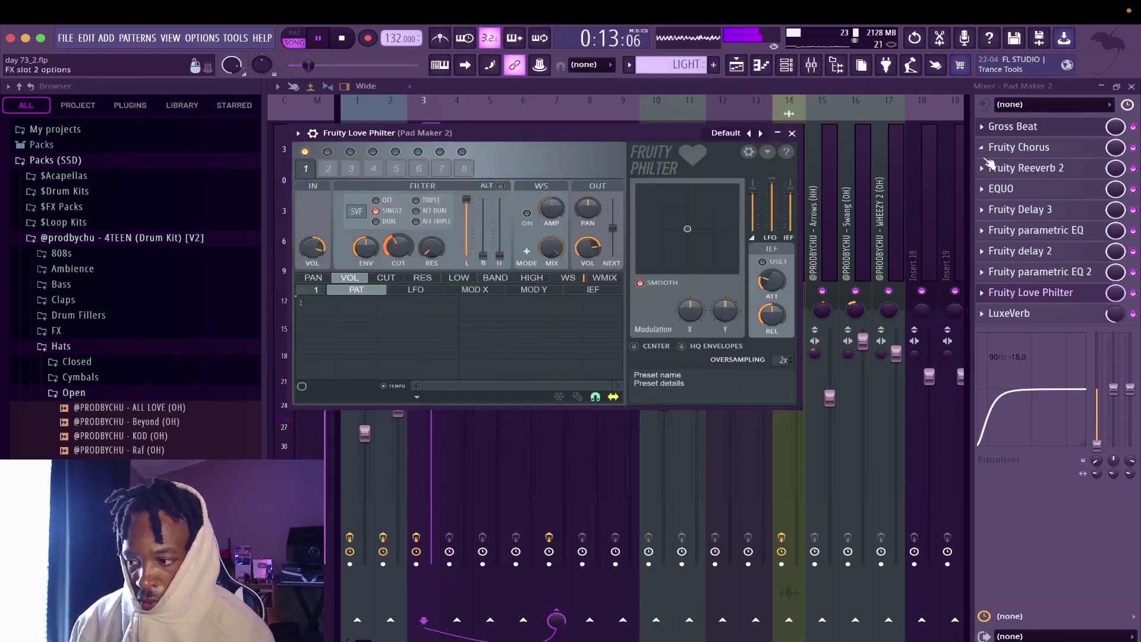
left_click(1120, 294)
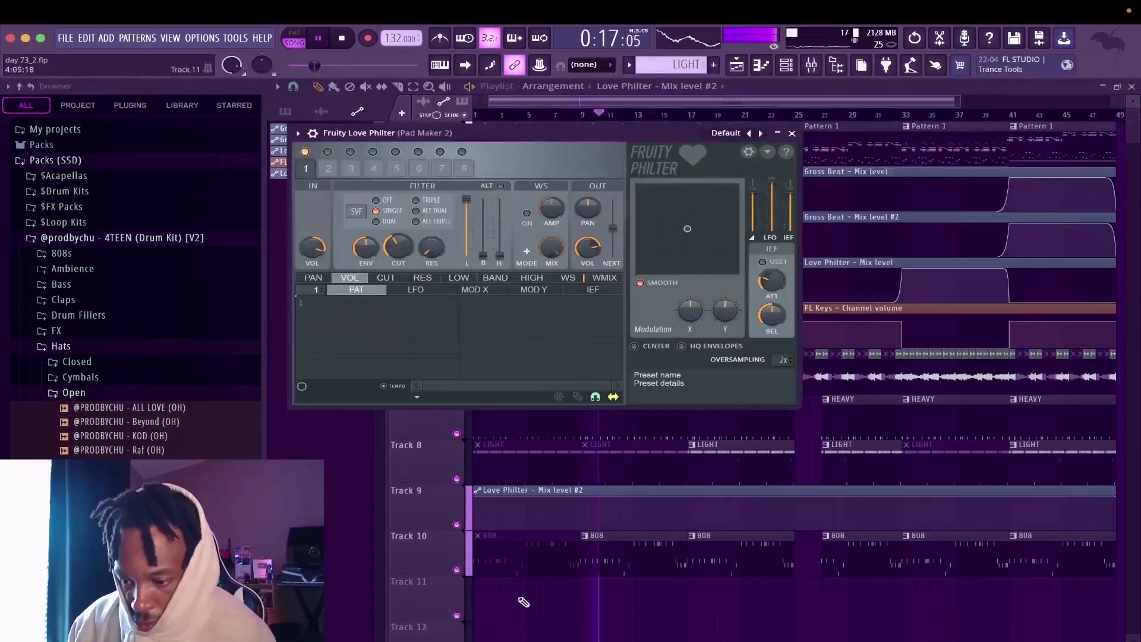
key("Escape")
Step: Shape the Love Philter - Mix level #2 clip to start at zero, rise to full at bar 9 and return to zero from bar 17
left_click_drag(474, 497, 474, 531)
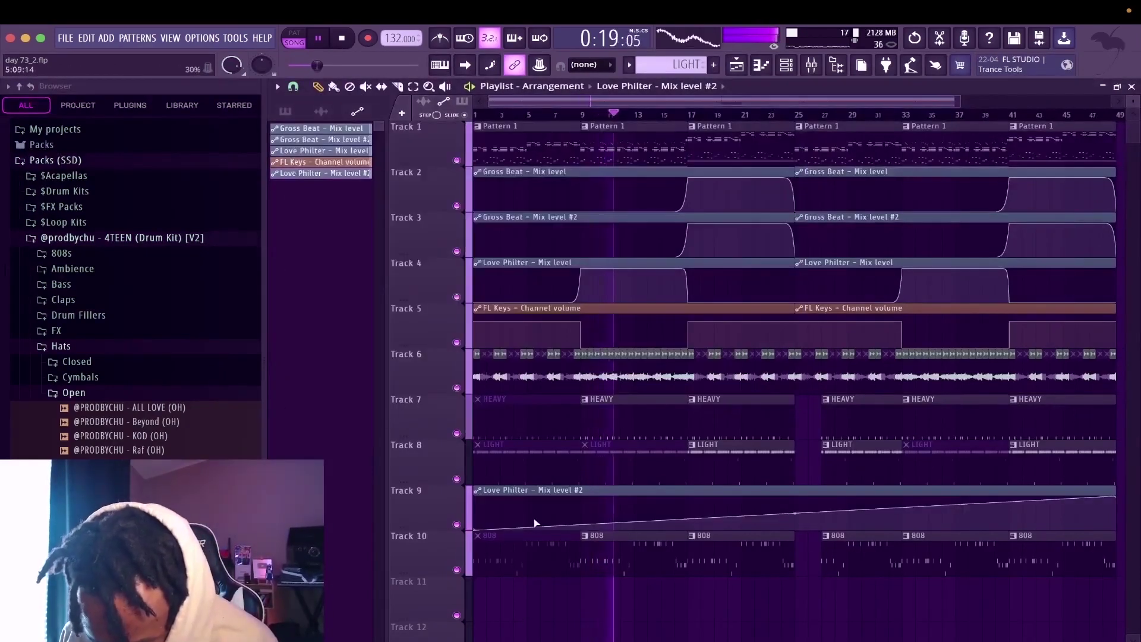
scroll(554, 519, "up", 3)
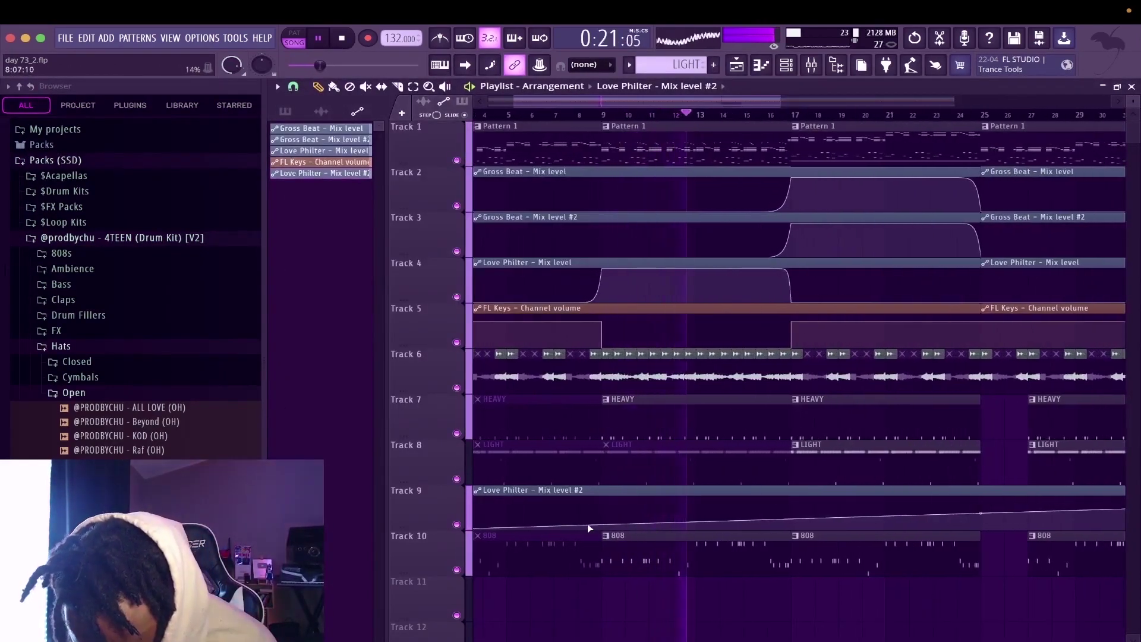
scroll(579, 524, "up", 2)
left_click_drag(575, 526, 609, 496)
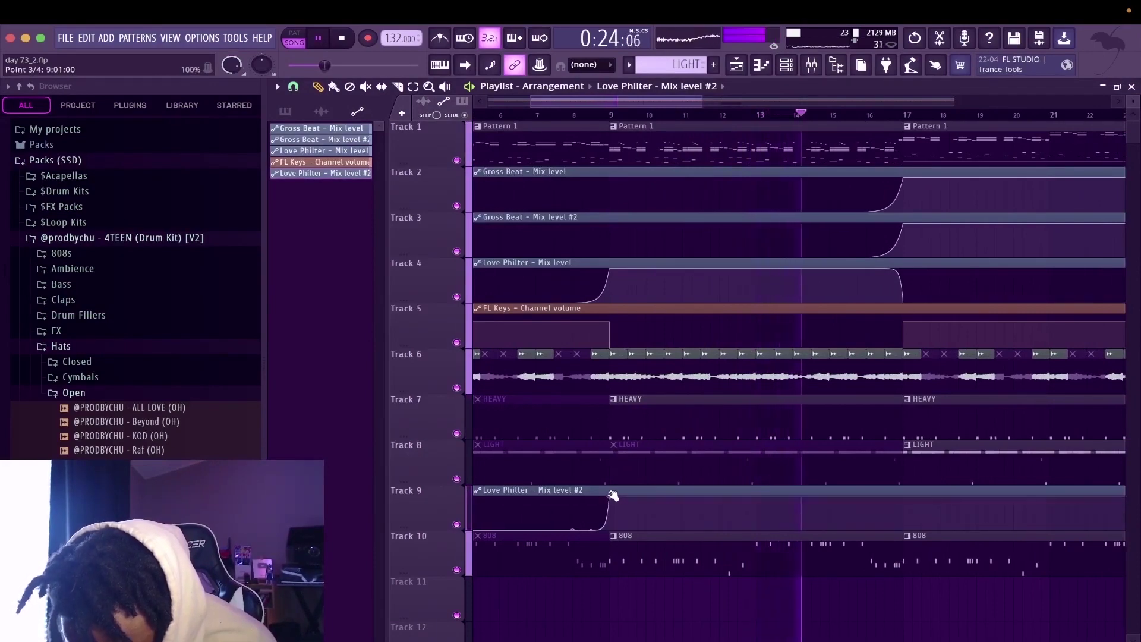
left_click(576, 117)
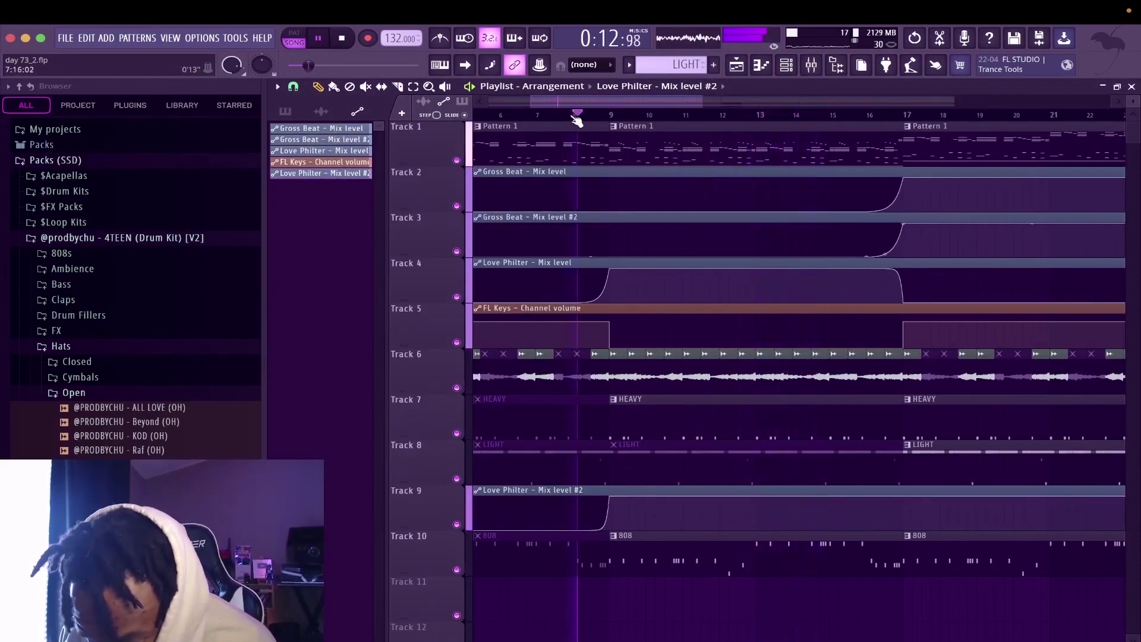
left_click(905, 529)
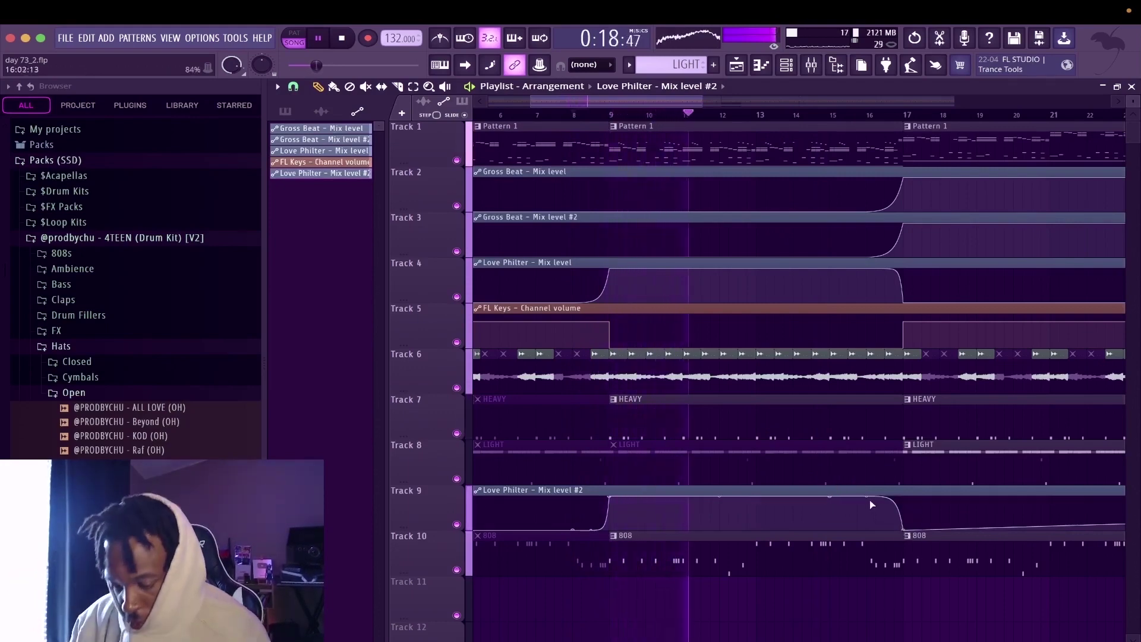
scroll(869, 505, "down", 3)
left_click_drag(1117, 496, 768, 588)
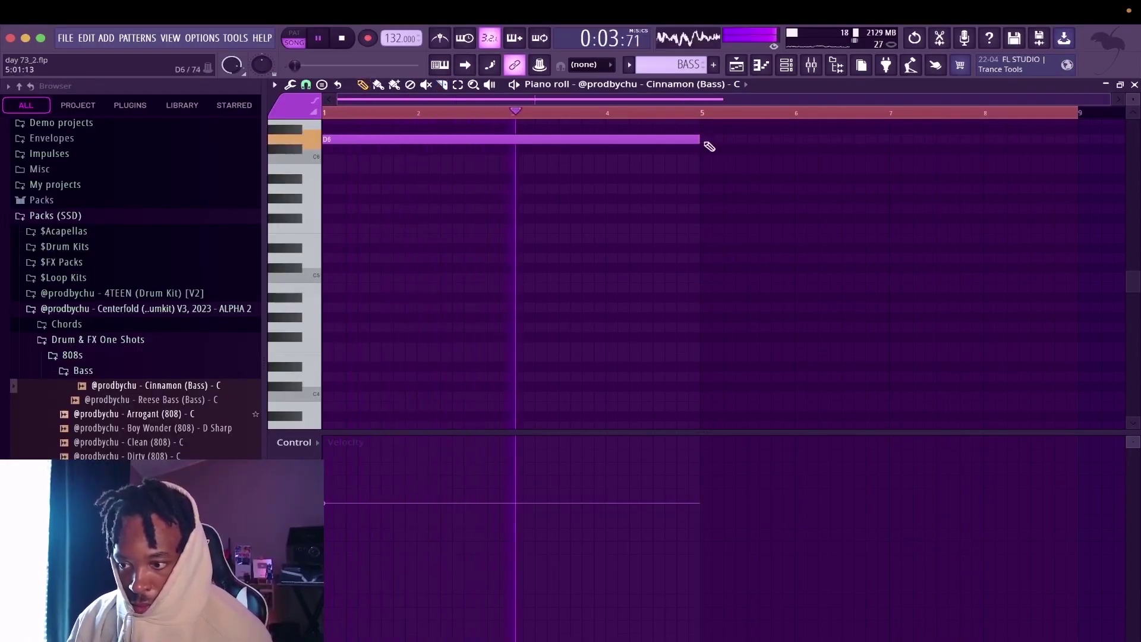
Step: Duplicate the four-bar D6 note of the Cinnamon bass to bar 5 and lower the copy to F#5
key("ctrl+a")
key("ctrl+b")
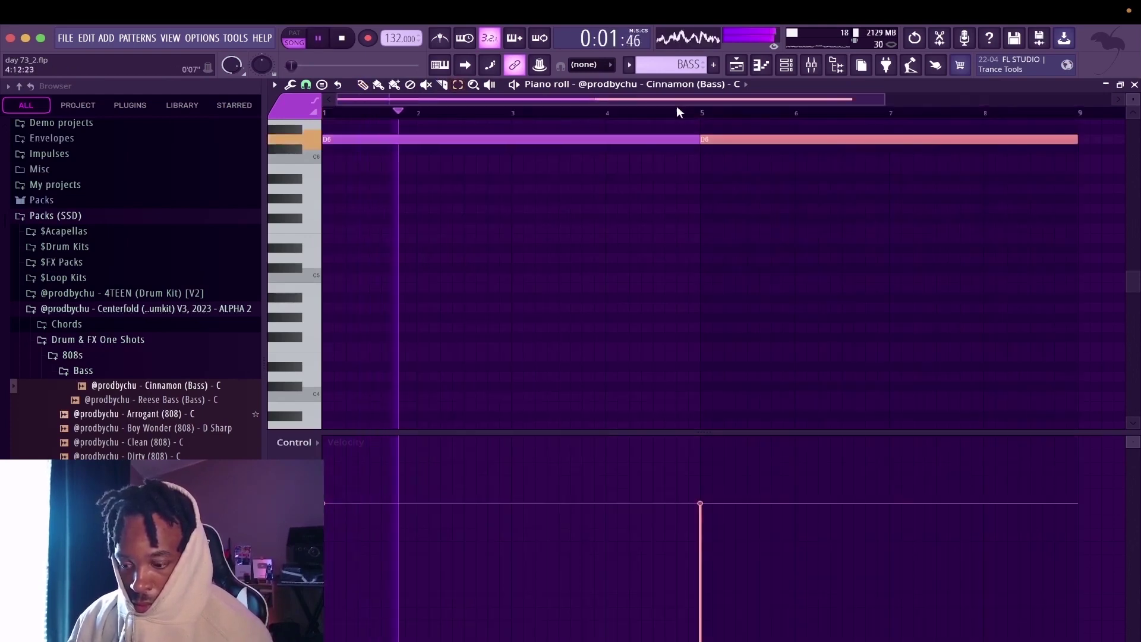
key("Down")
key("Down")
key("Down")
key("Down")
key("Down")
key("Down")
key("Down")
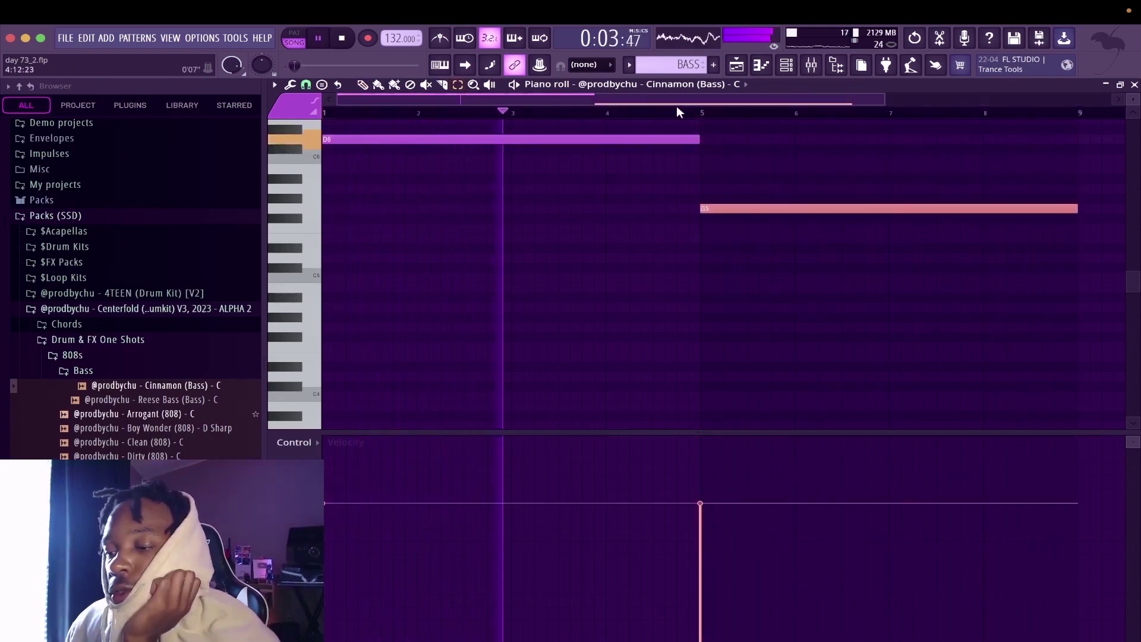
key("Down")
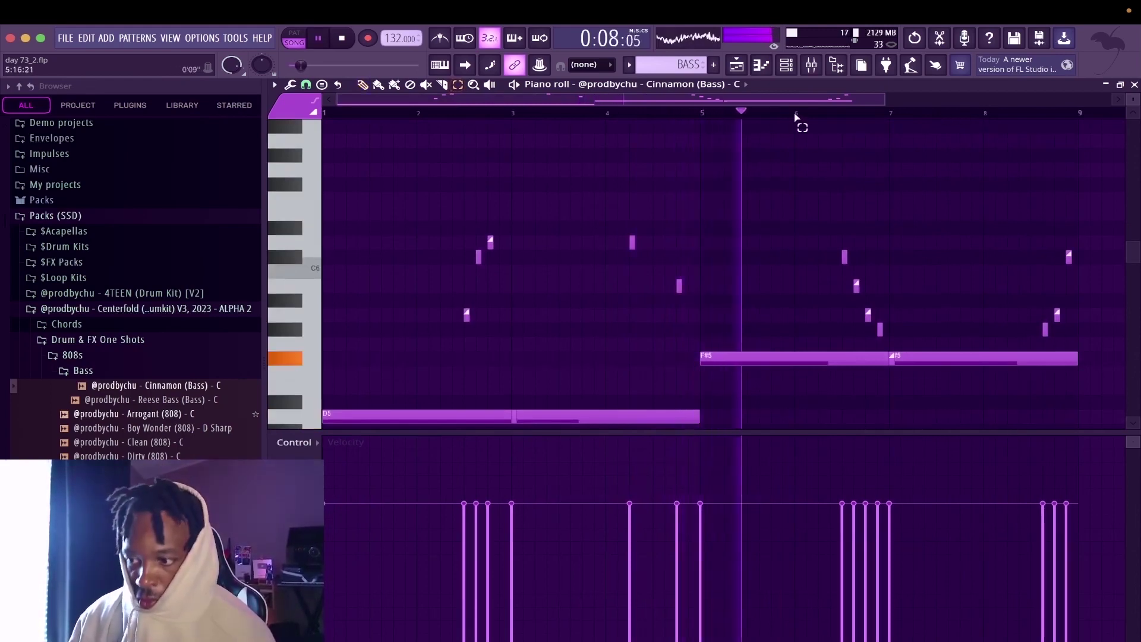
scroll(795, 116, "down", 2)
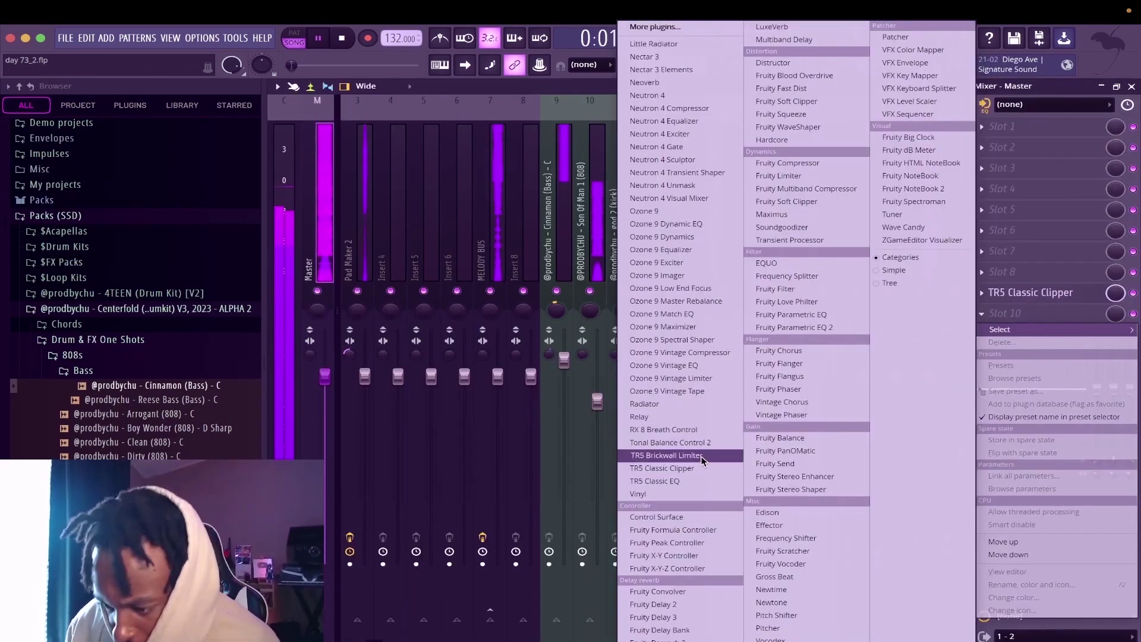
Step: Add Tonal Balance Control 2 in Fine view to slot 10 of the Master track and Neutron 4 to slot 8
left_click(690, 440)
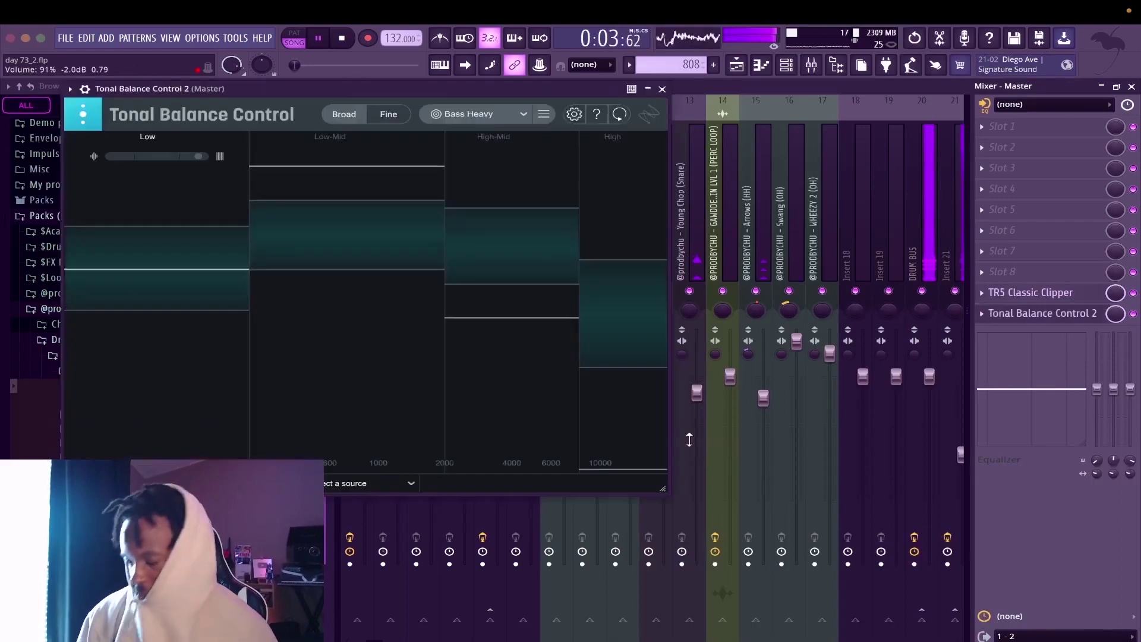
left_click(389, 115)
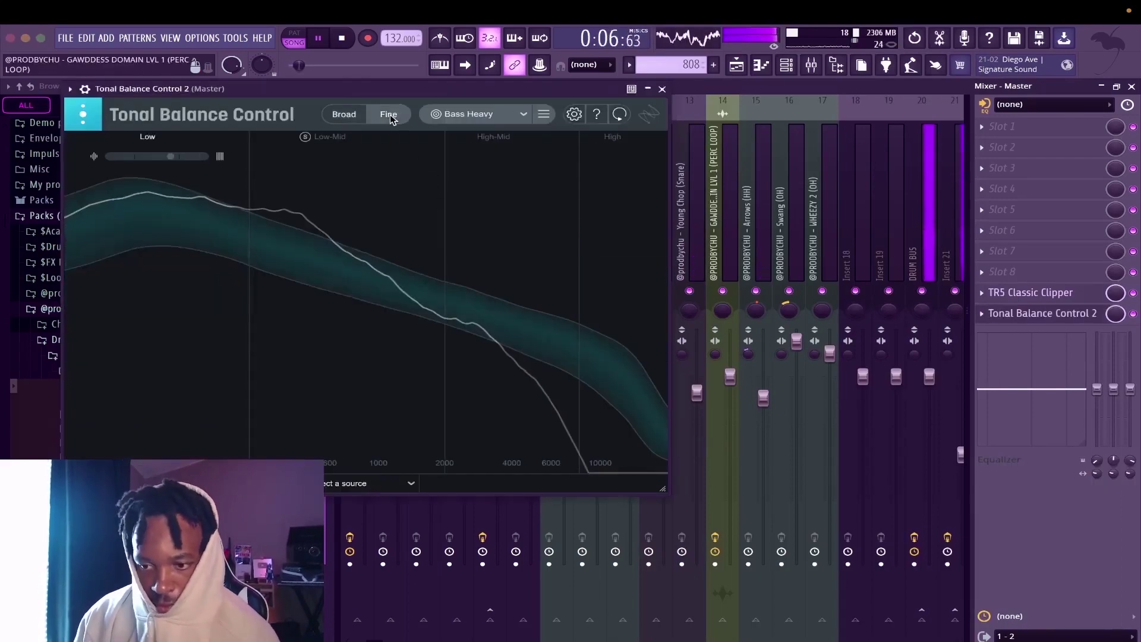
left_click(1010, 285)
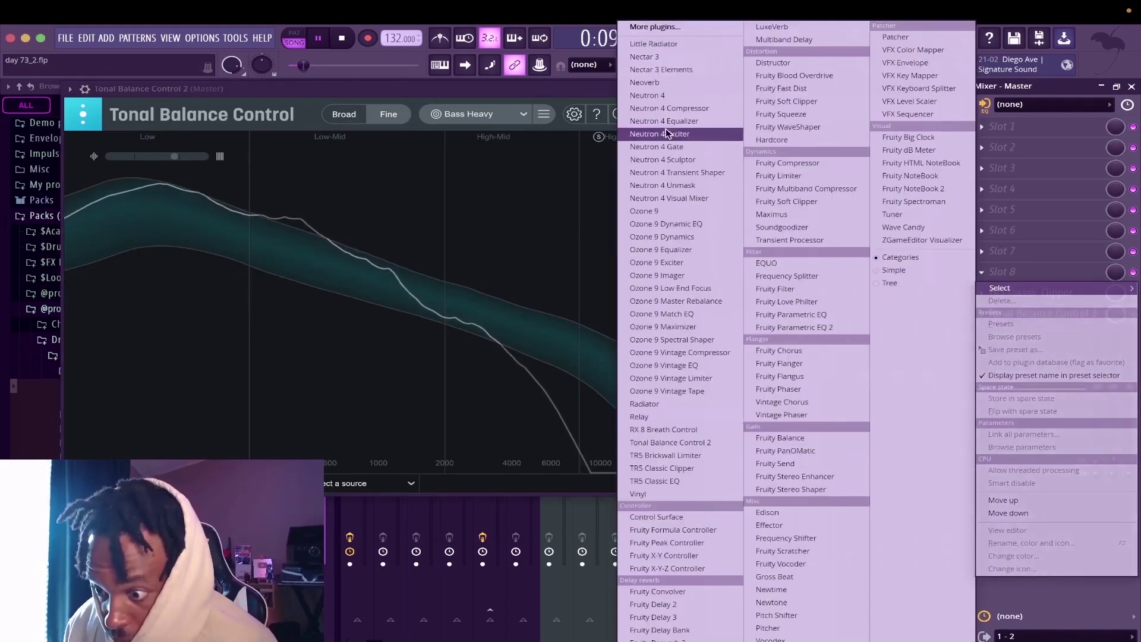
left_click(648, 95)
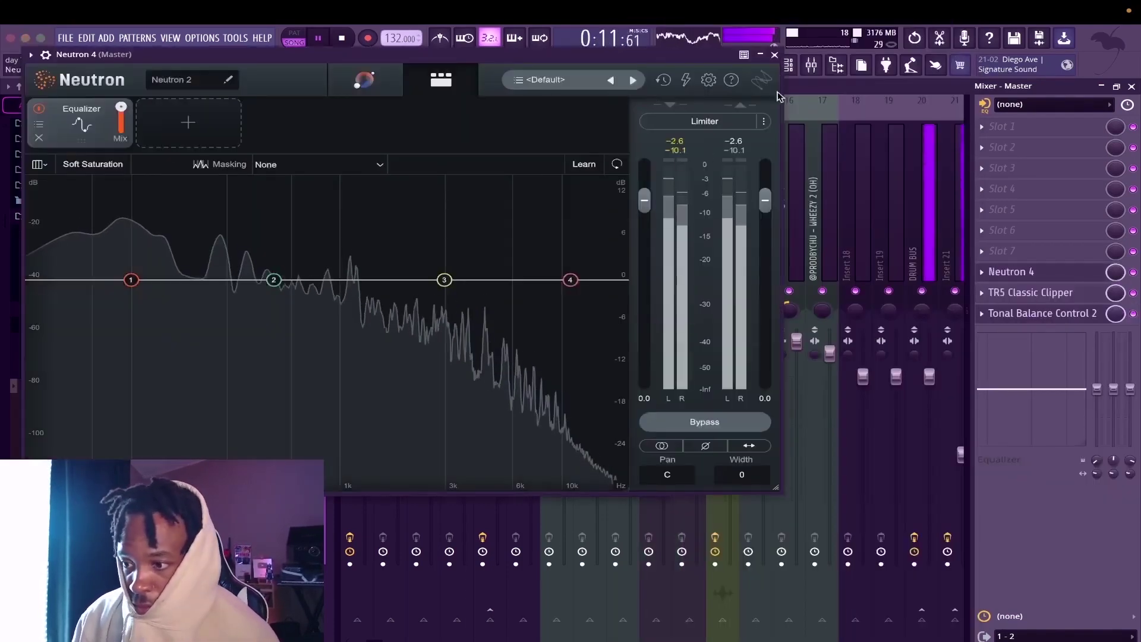
left_click(775, 55)
Step: Set Neutron 2 as Tonal Balance Control's source and shape its EQ, boosting about 350 Hz by 3.5 dB and about 1 kHz by 2.6 dB
left_click(406, 484)
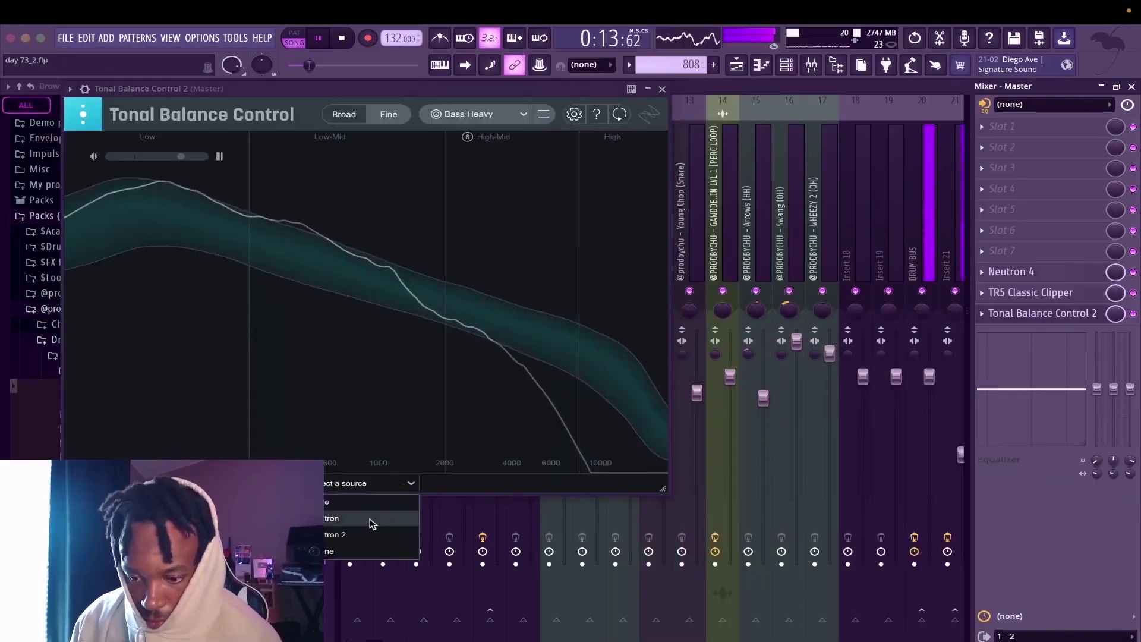
left_click(369, 534)
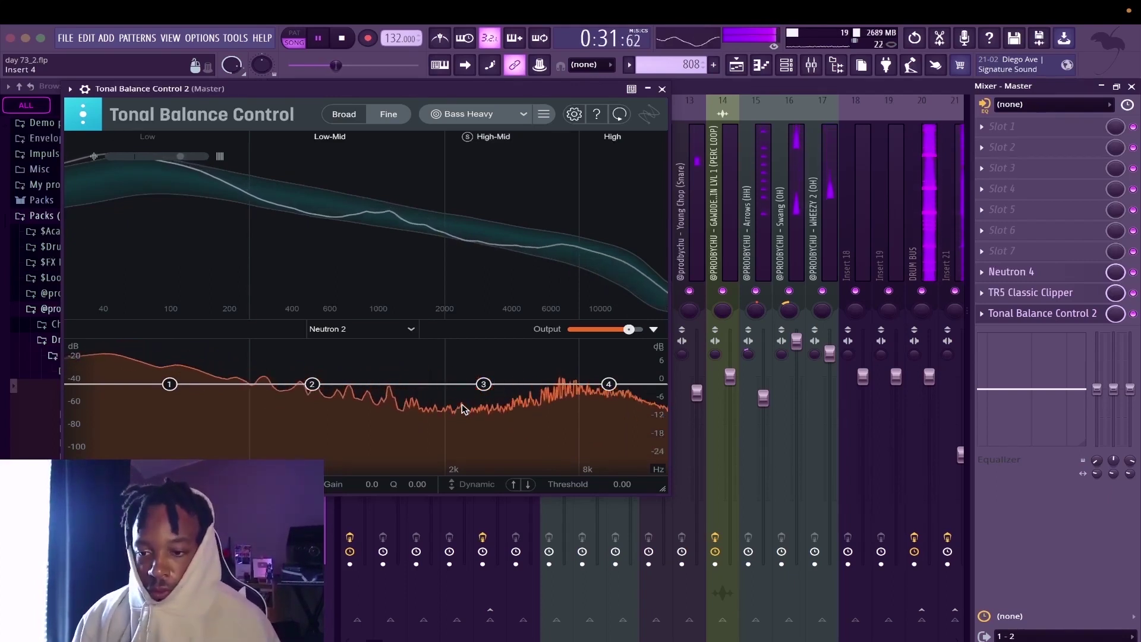
left_click(312, 385)
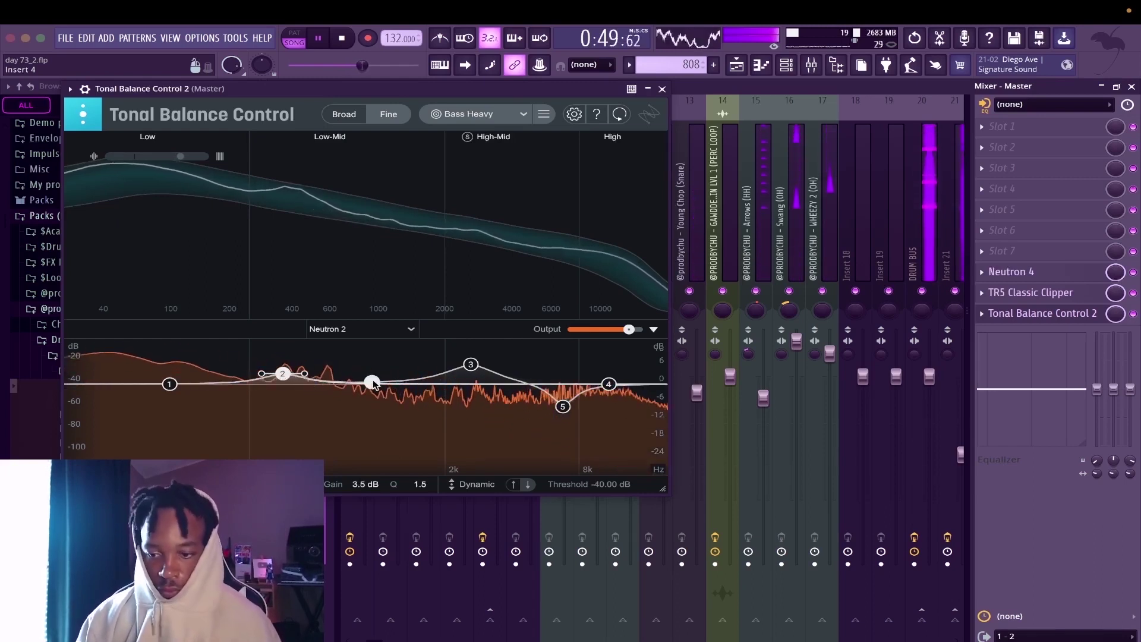
left_click_drag(374, 382, 378, 376)
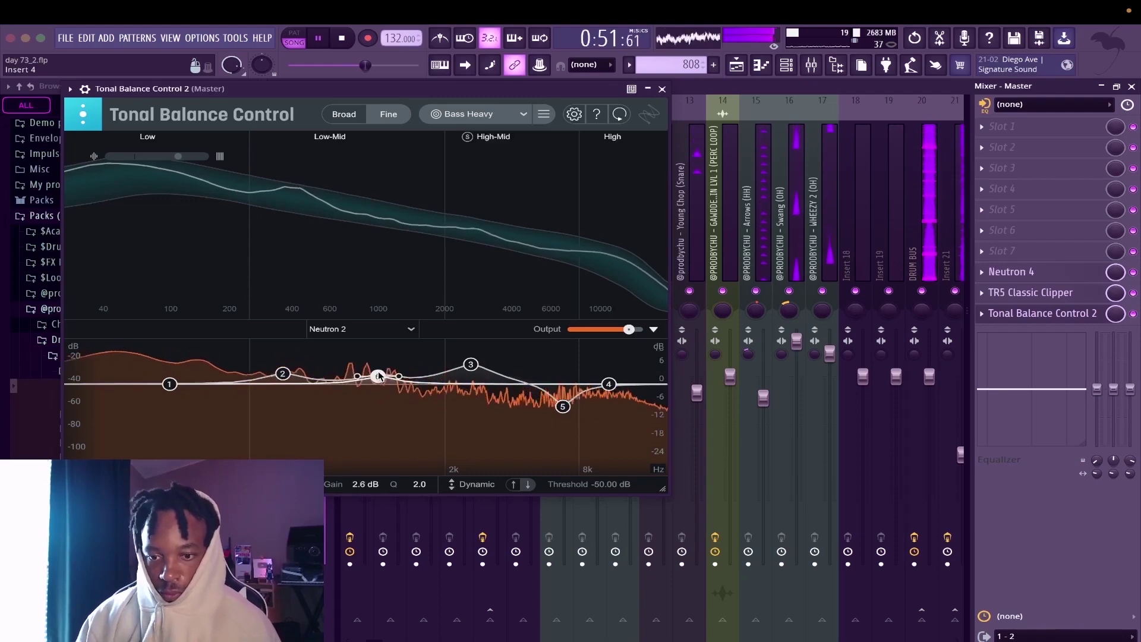
left_click(663, 89)
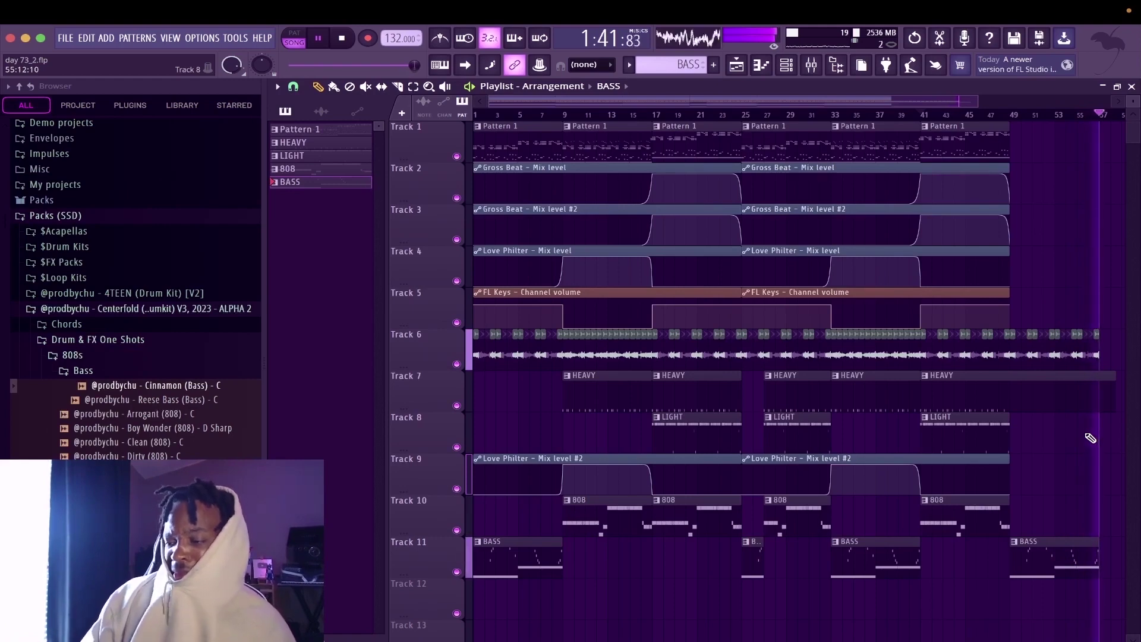
key("space")
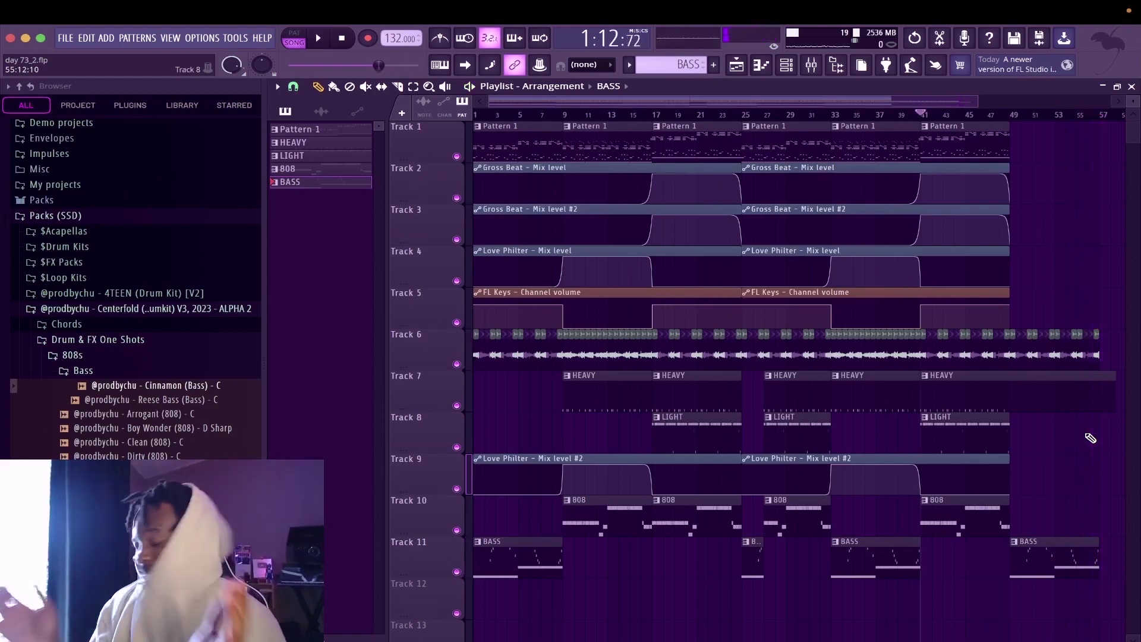